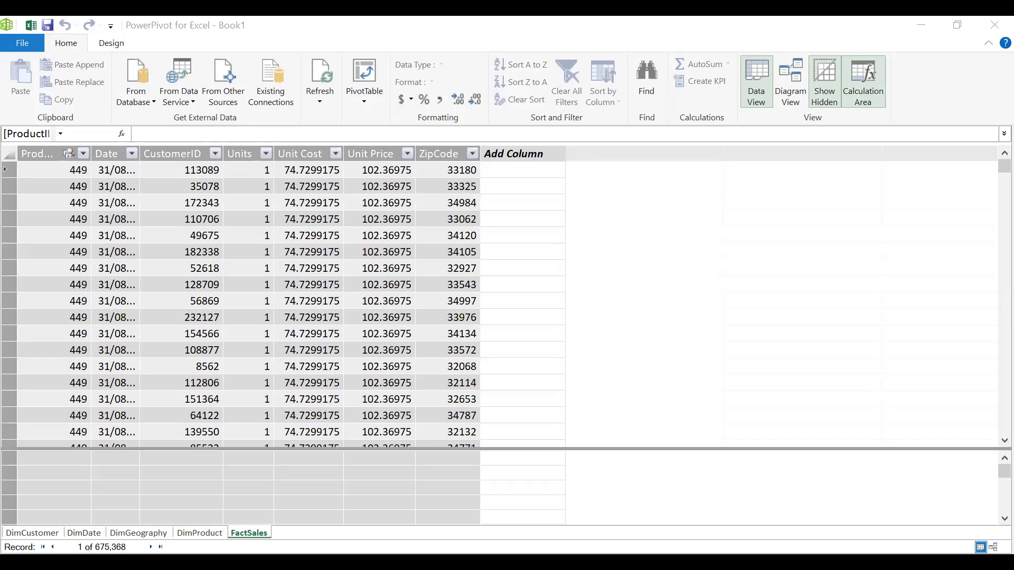
Switch to the Sales Datamodeling training tab workbook in Excel and examine the columns of the FactSales and DimDate sheets
key(alt+Tab)
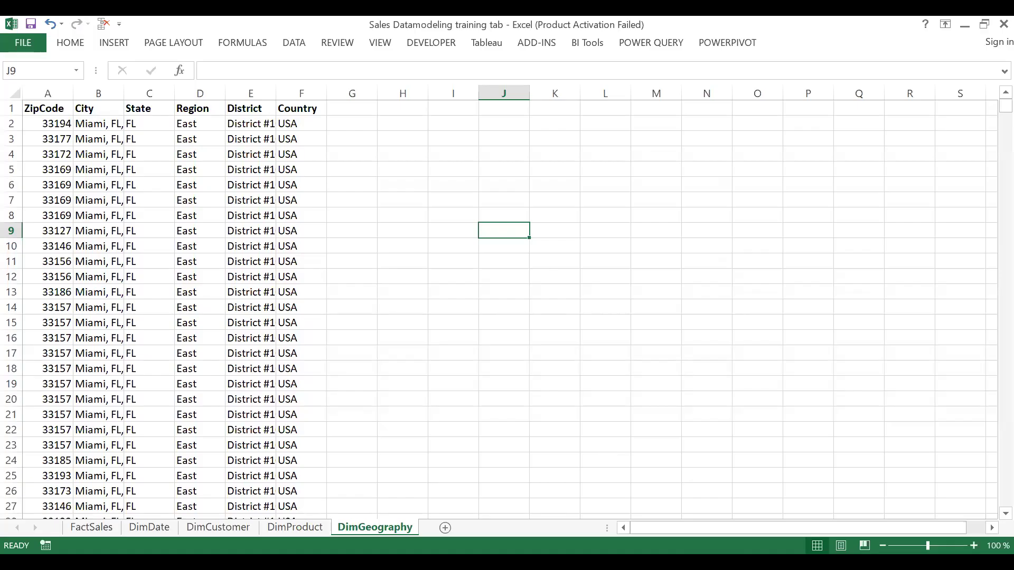
key(alt+Tab)
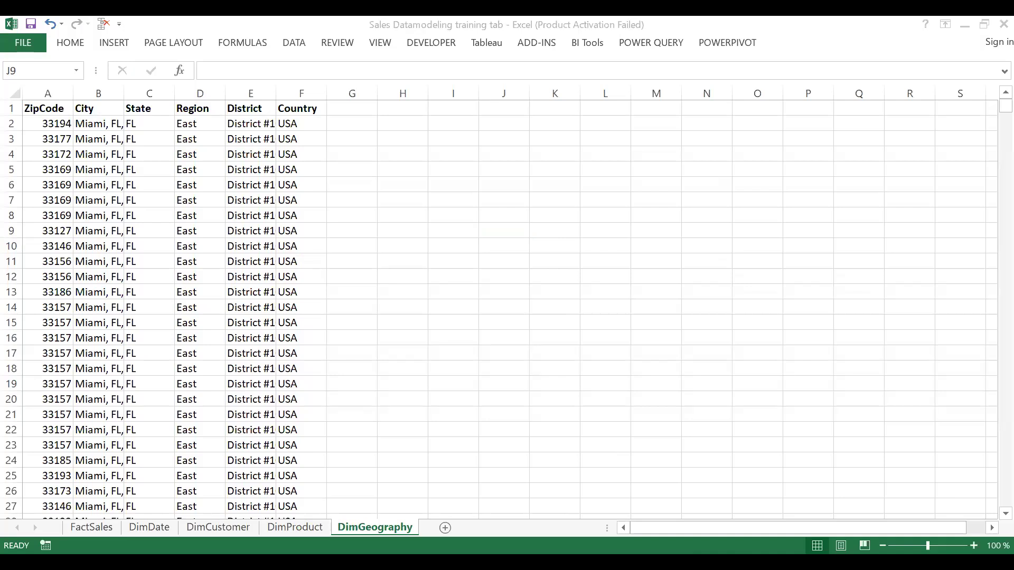
key(alt+Tab)
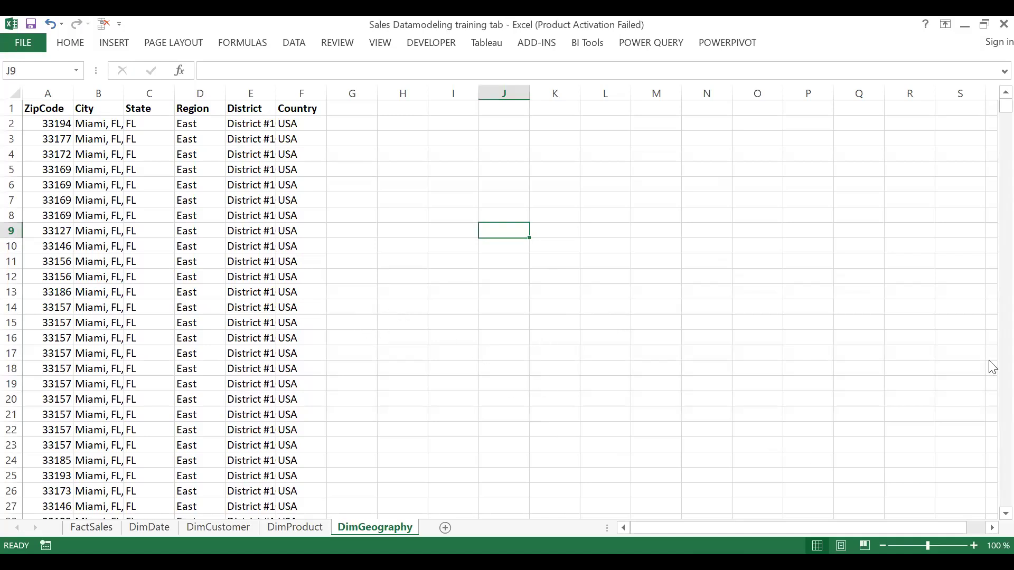
key(alt+Tab)
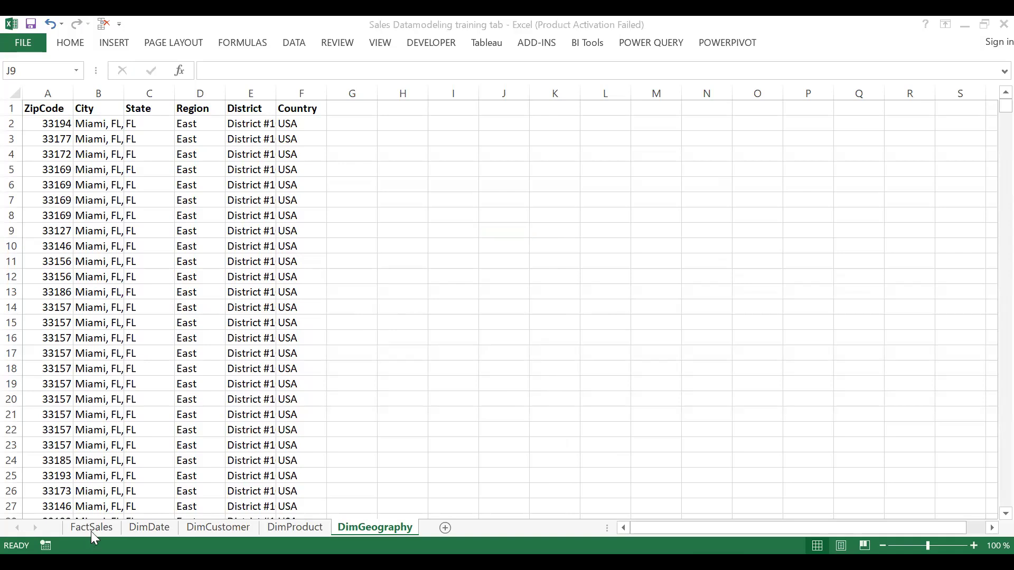
click(90, 531)
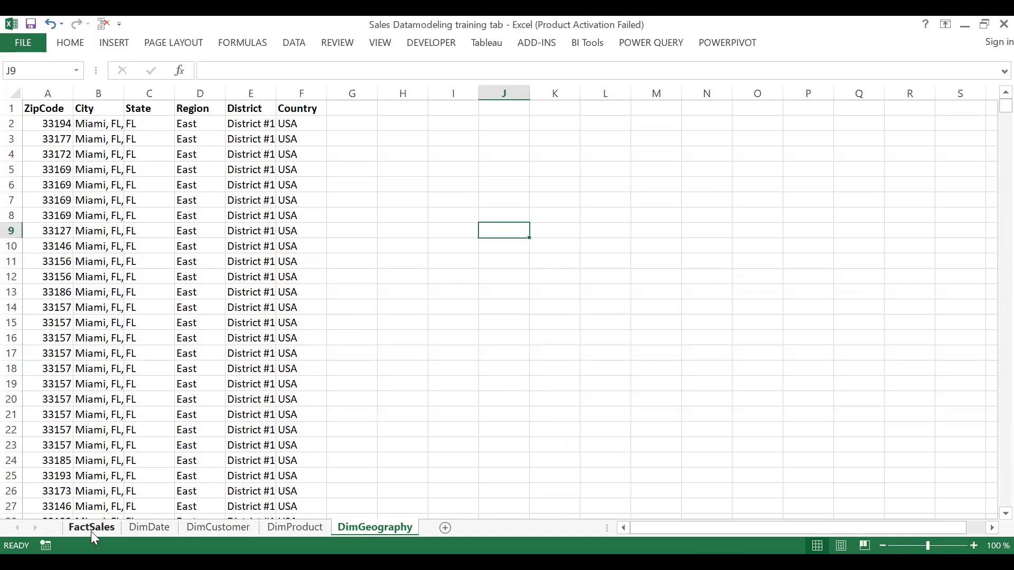
click(91, 531)
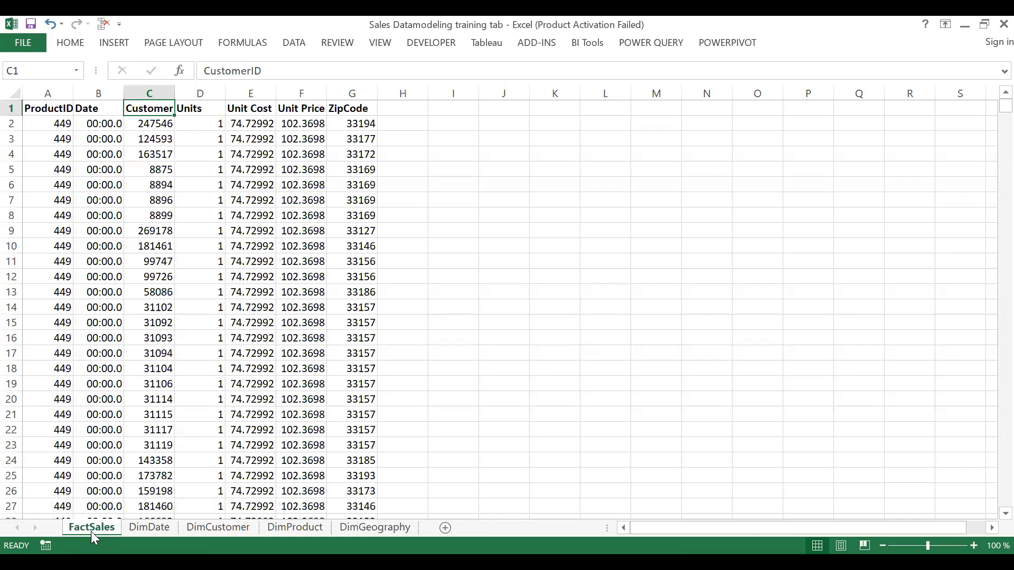
click(157, 531)
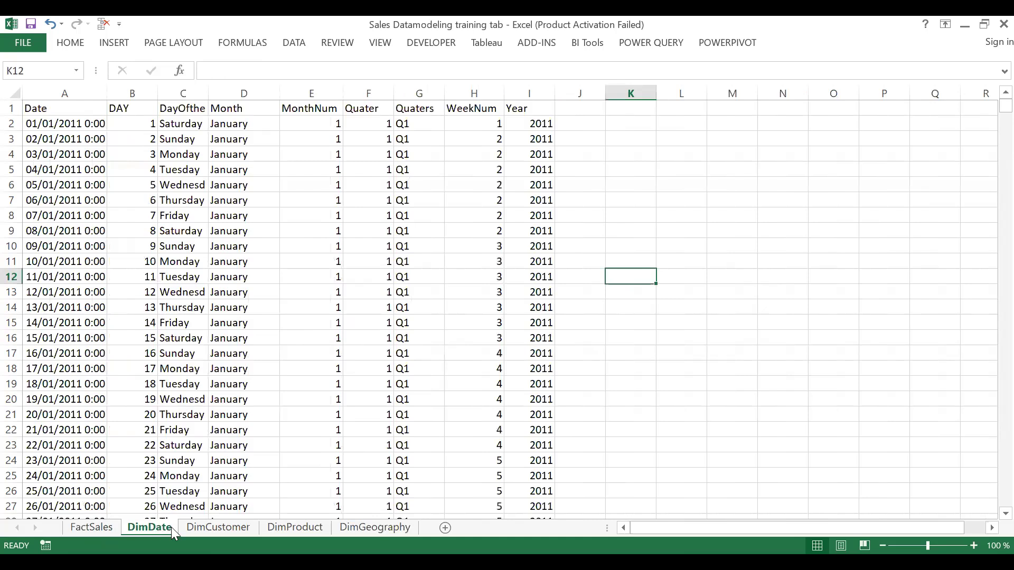
Remove duplicate rows from the whole DimCustomer table, headers included, comparing only the CustomerID column
click(221, 531)
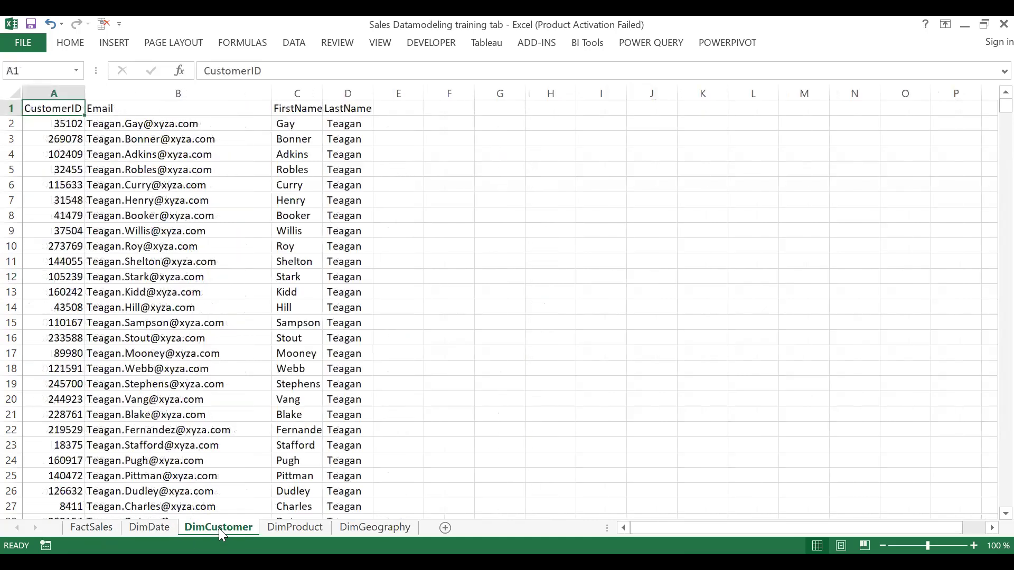
mouse_move(46, 108)
mouse_down()
mouse_move(150, 102)
mouse_move(66, 108)
mouse_up()
shift+click(349, 107)
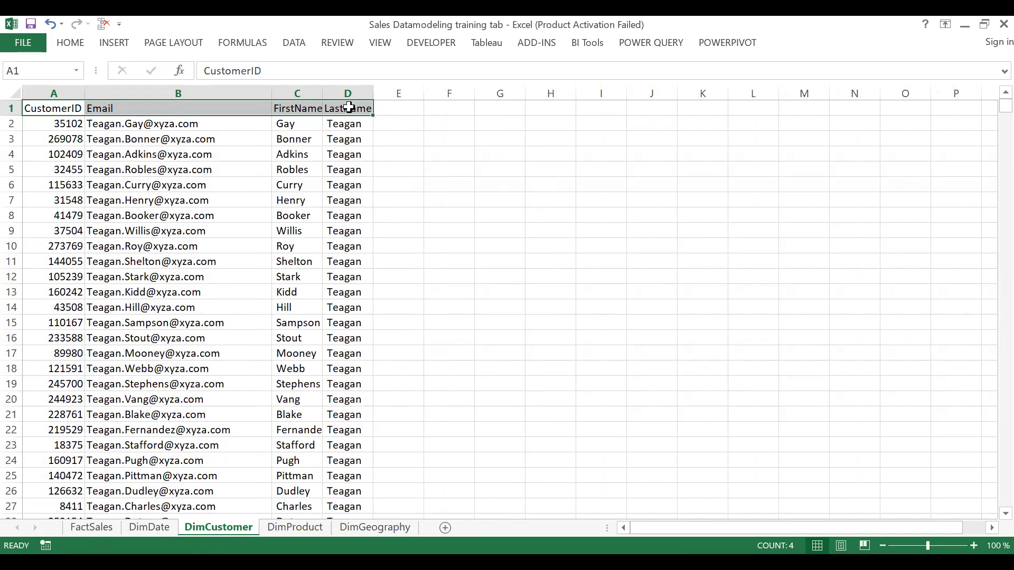
key(ctrl+shift+Down)
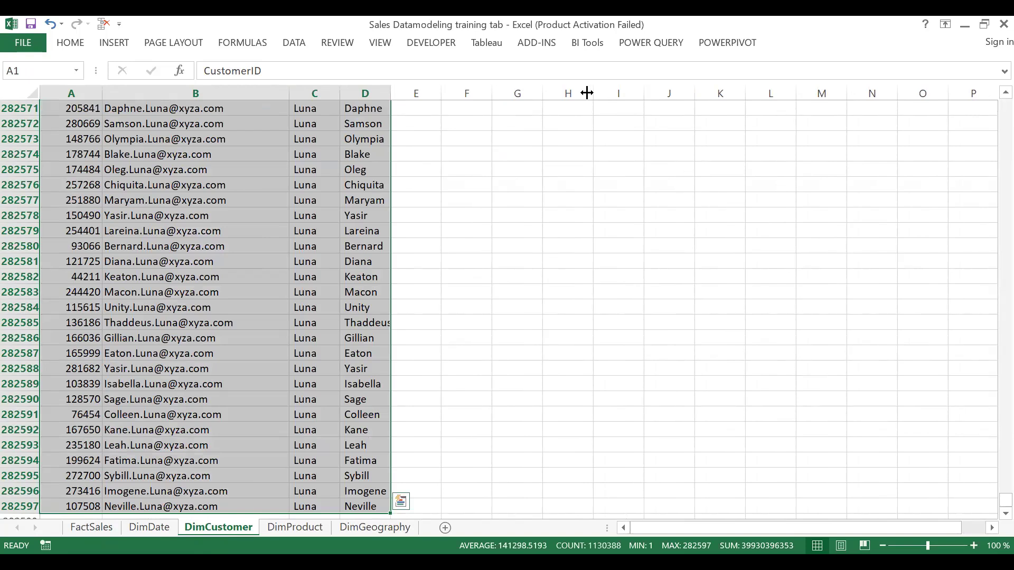
click(296, 44)
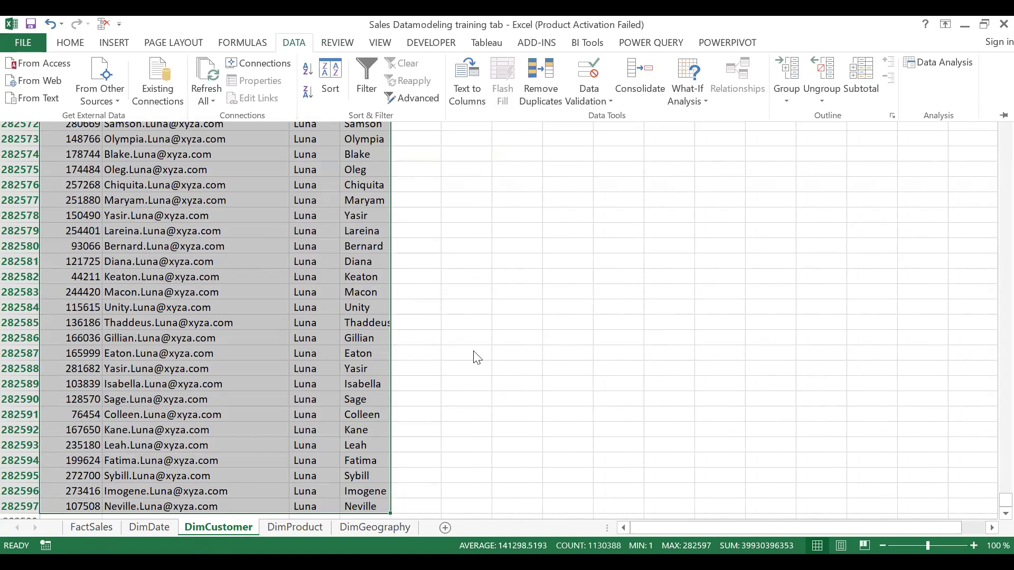
key(alt+Tab)
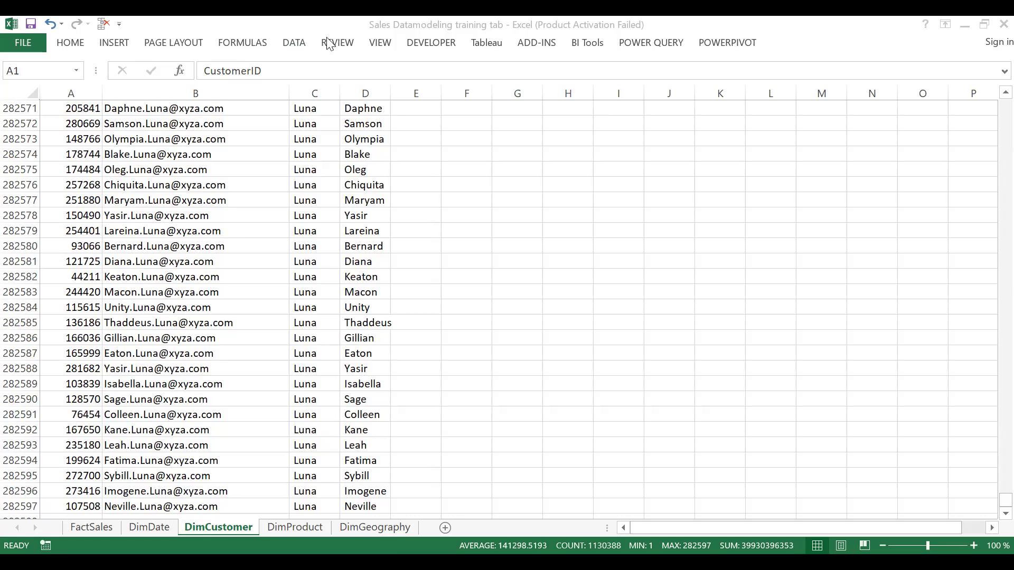
key(alt+Tab)
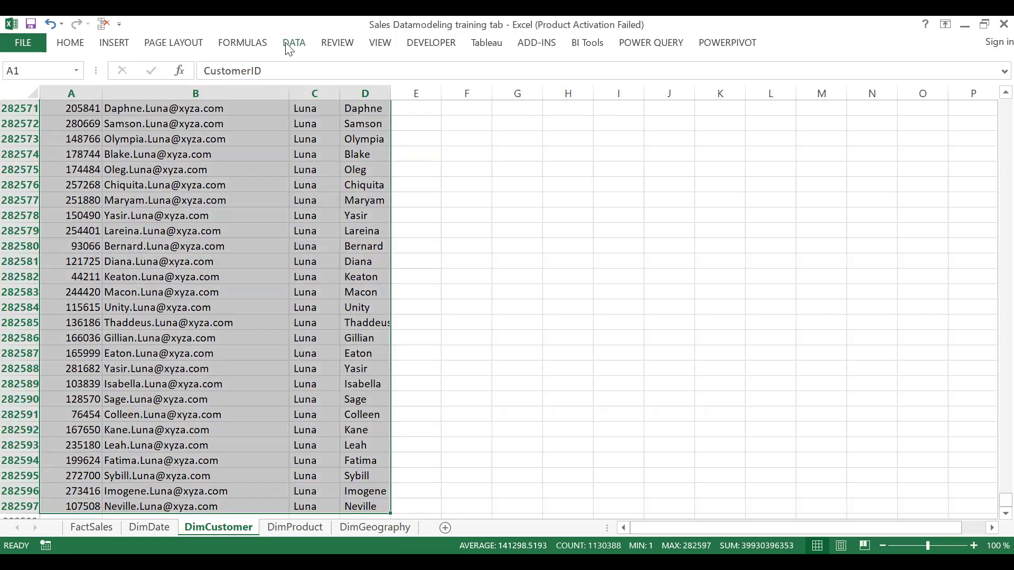
click(290, 46)
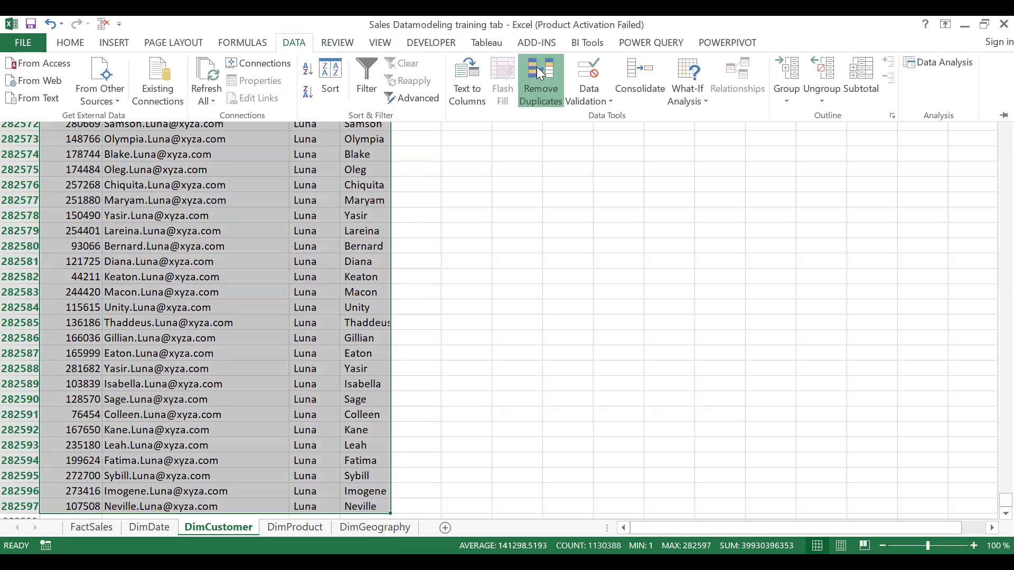
click(539, 72)
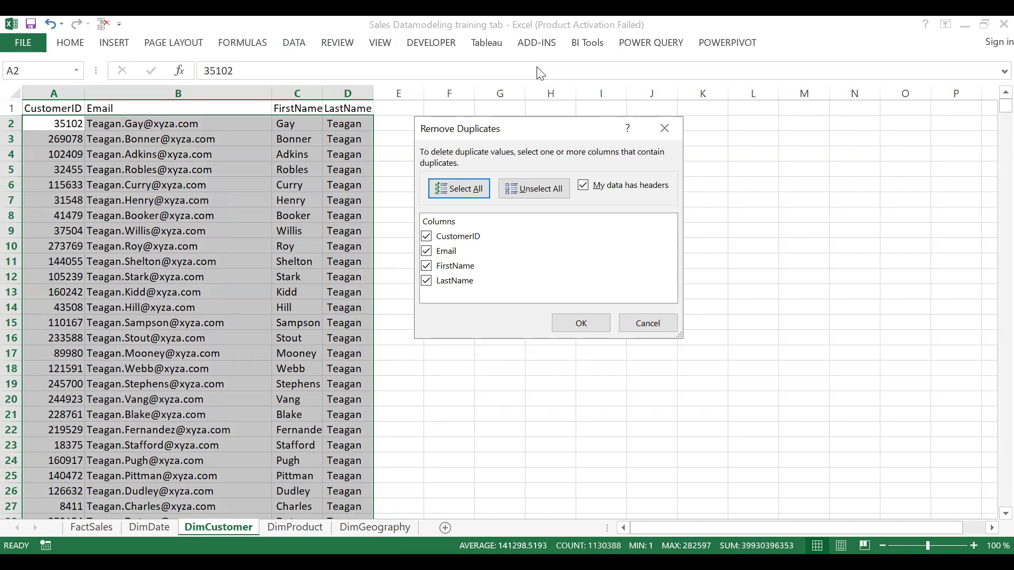
click(537, 187)
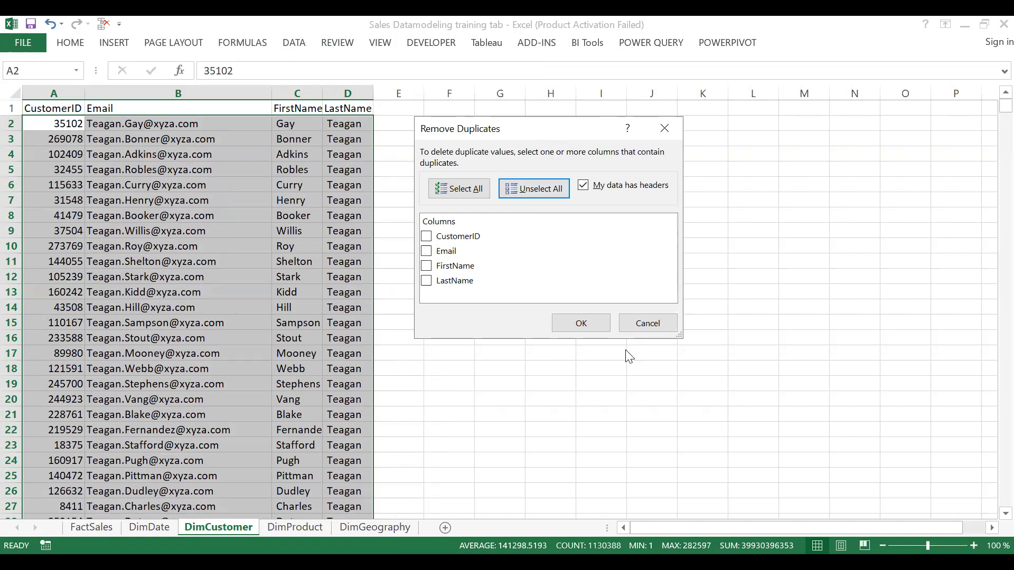
key(alt+Tab)
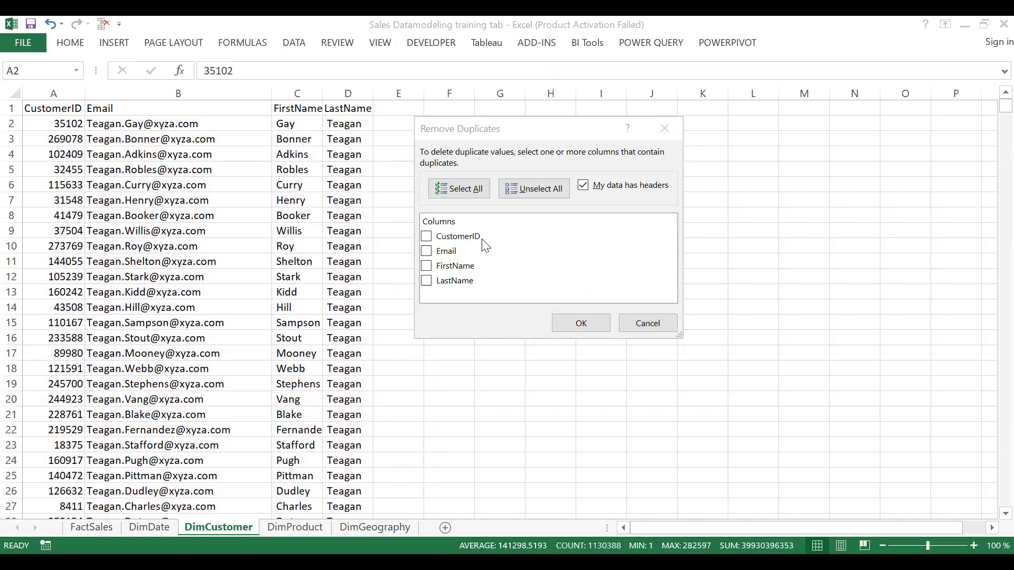
click(427, 237)
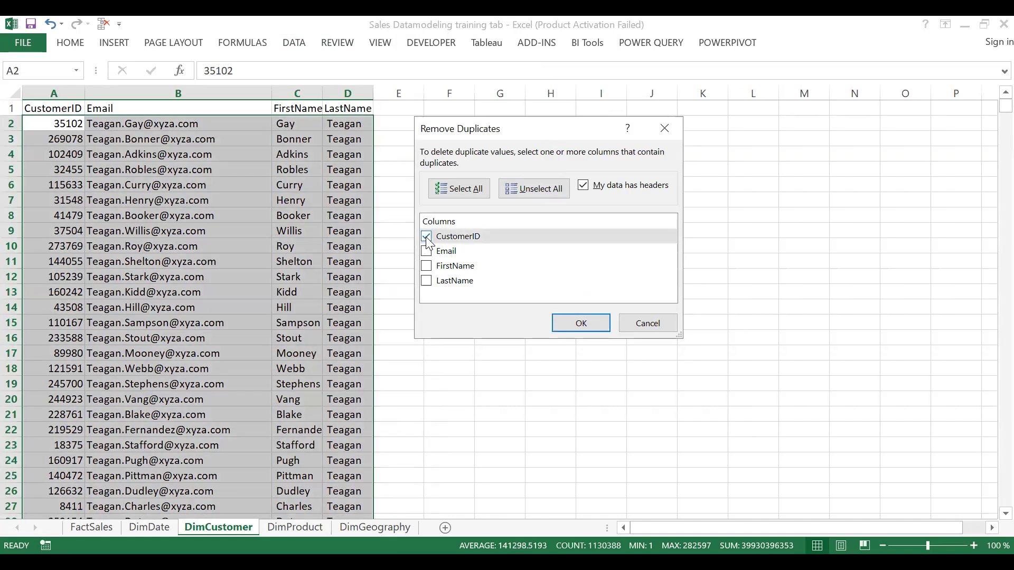
click(582, 325)
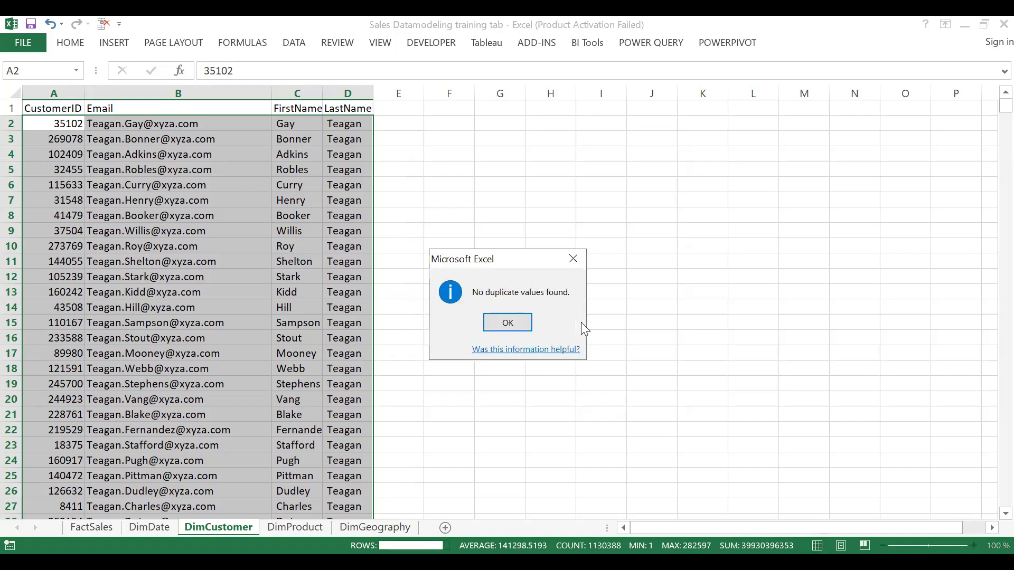
click(507, 323)
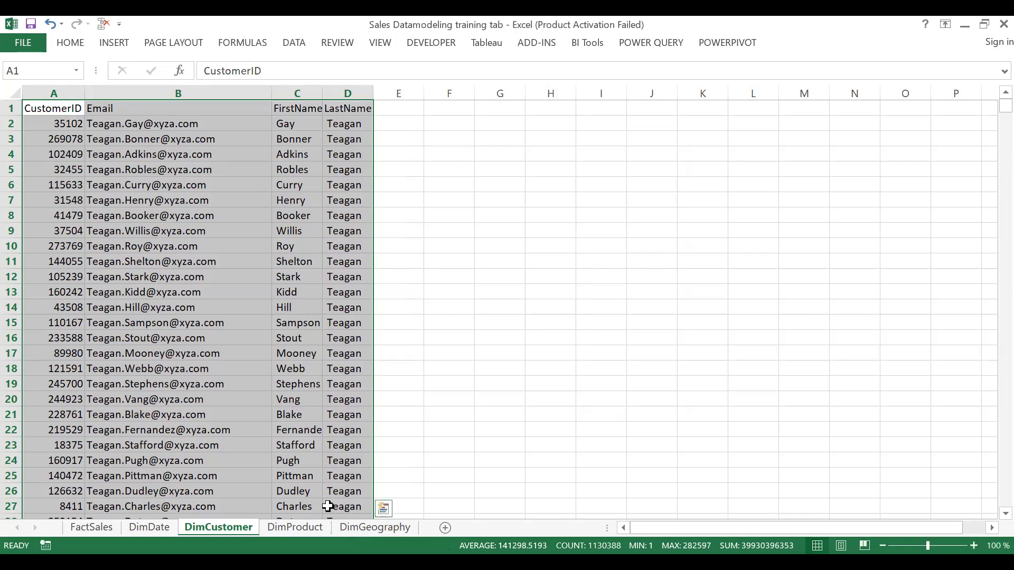
Remove duplicate rows from the entire DimProduct table, checking only the ProductID column
click(316, 529)
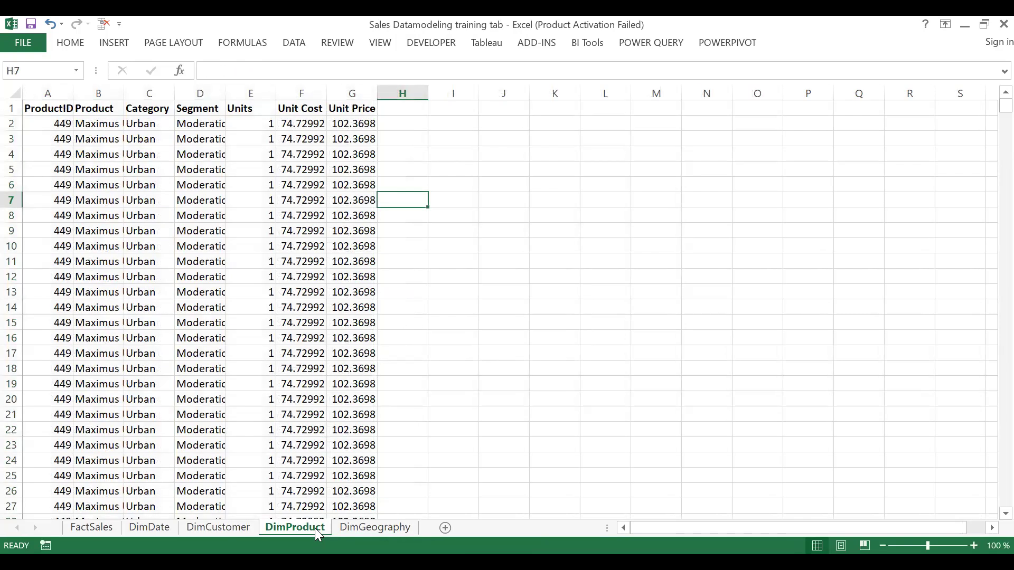
click(35, 107)
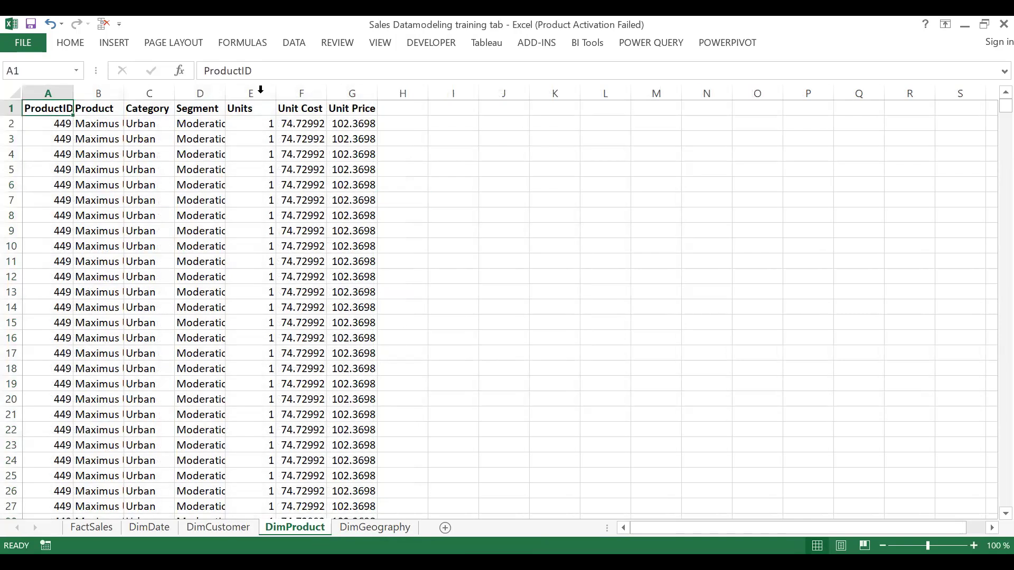
shift+click(346, 107)
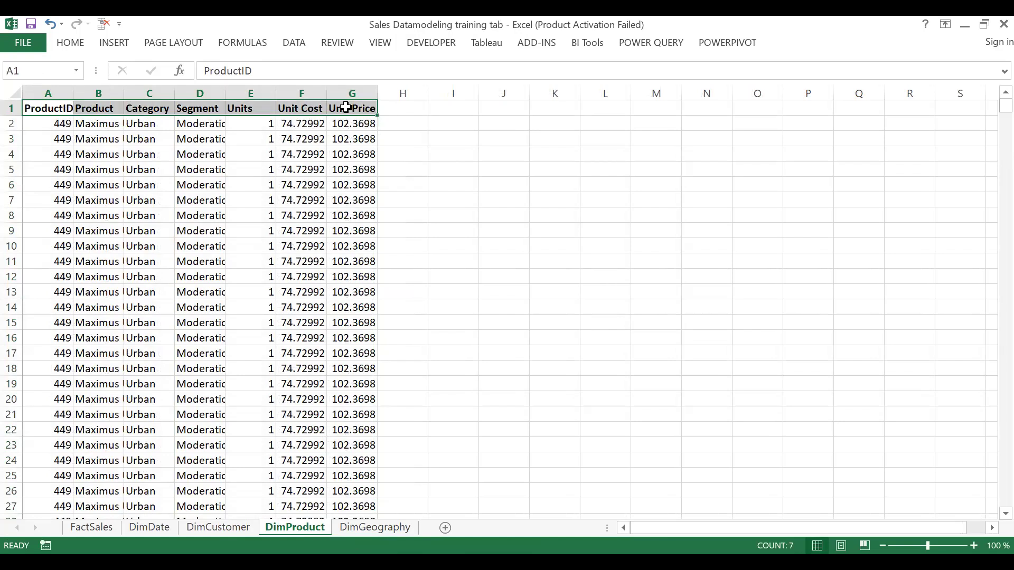
key(ctrl+shift+Down)
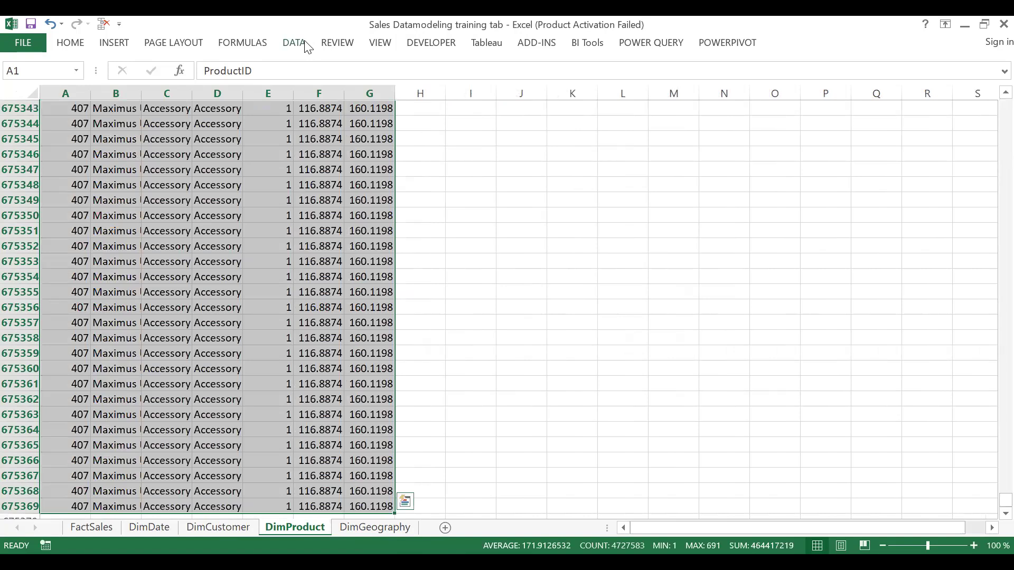
click(298, 44)
click(528, 84)
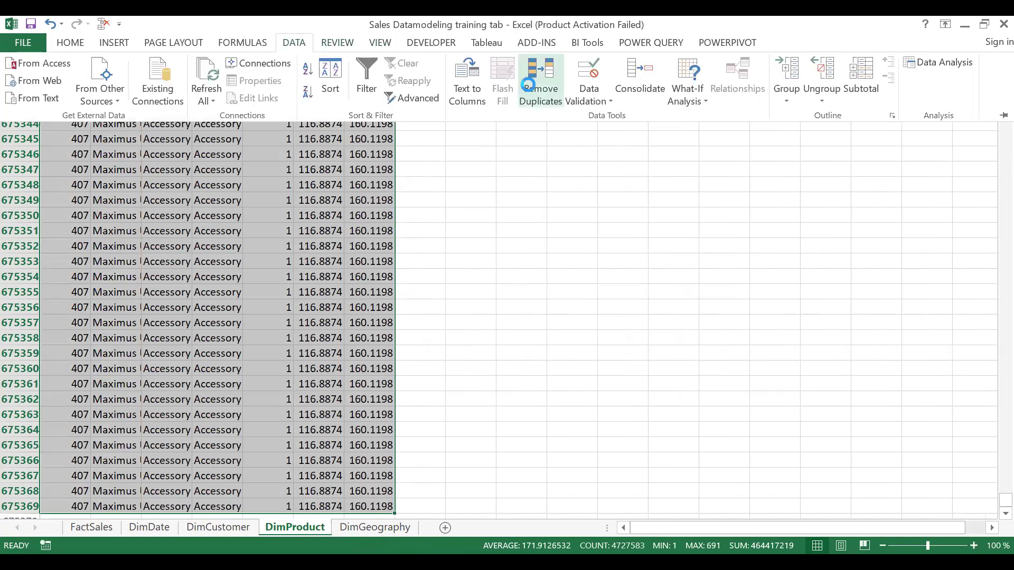
click(530, 190)
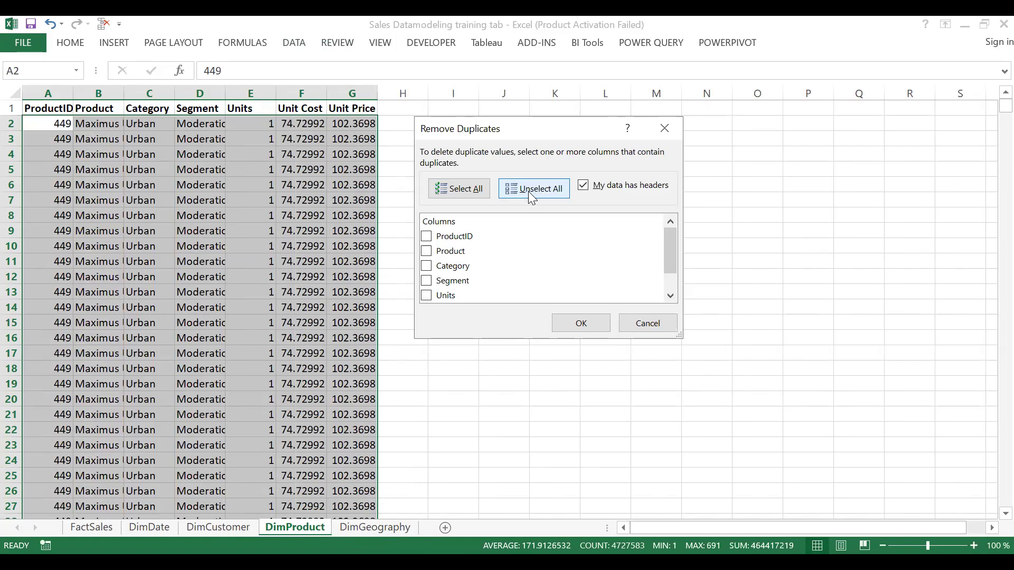
click(427, 239)
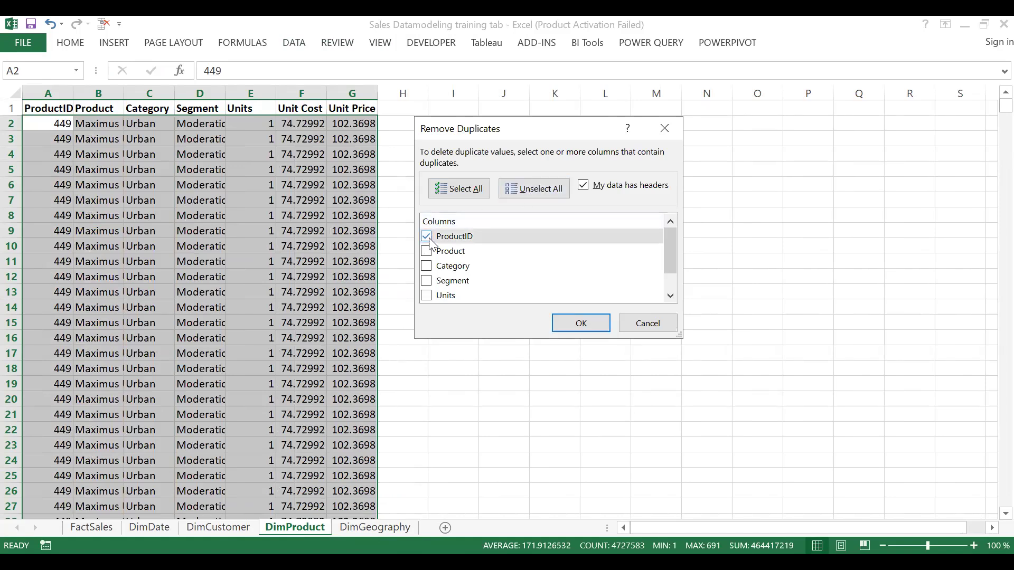
click(572, 317)
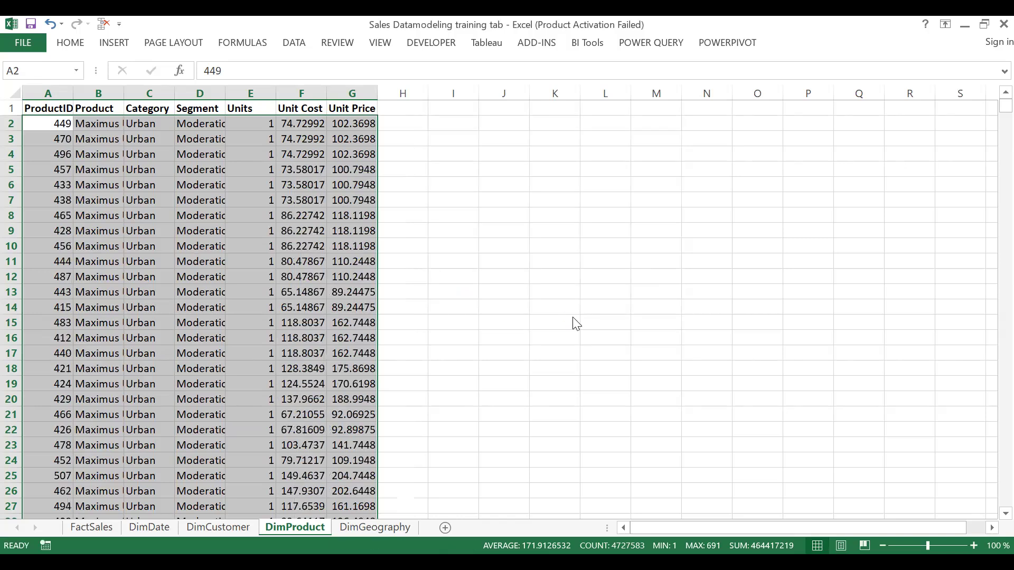
click(514, 322)
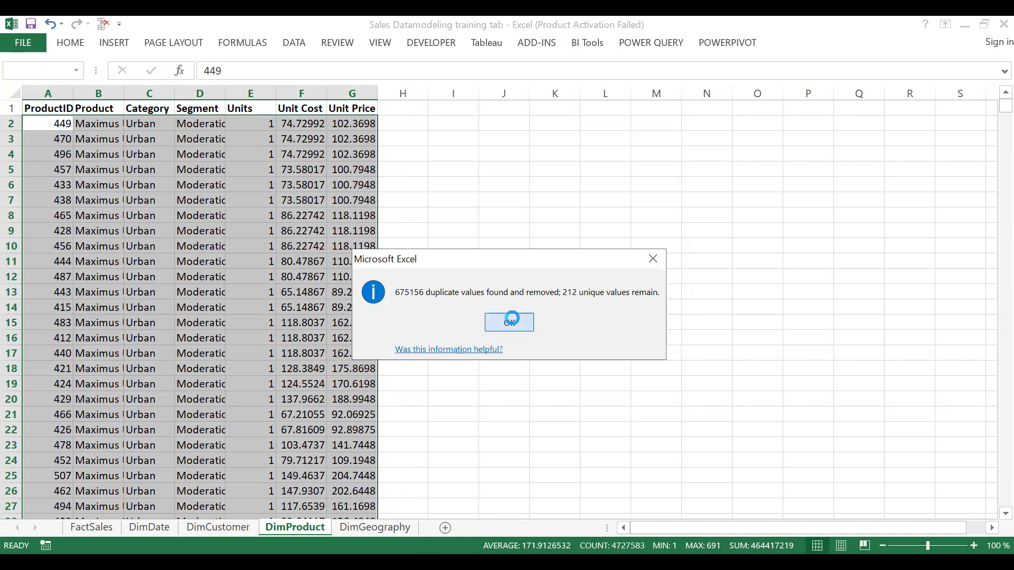
Remove duplicate rows from the entire DimGeography table, headers included, comparing only the ZipCode column, and save the workbook
click(372, 529)
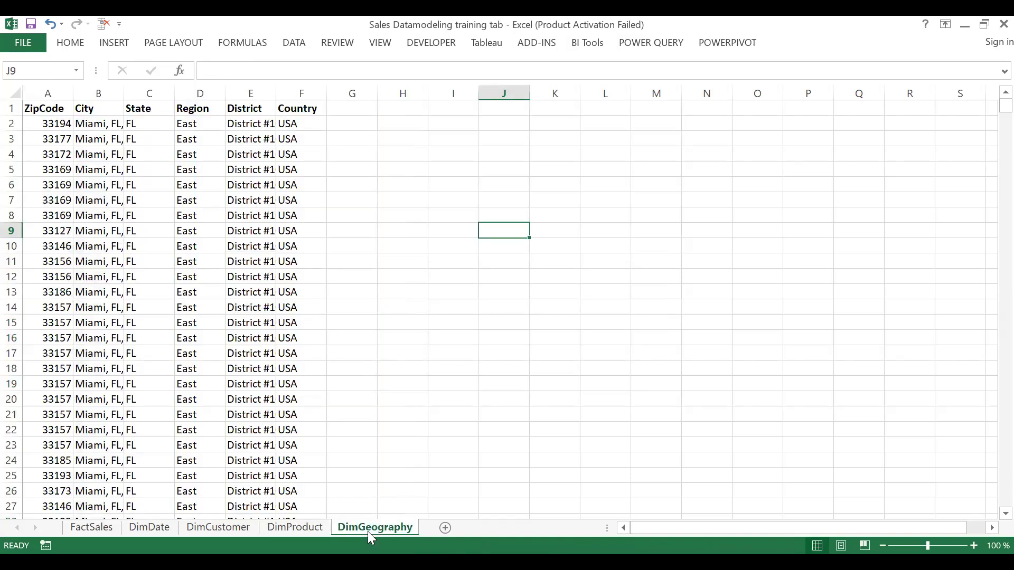
click(42, 110)
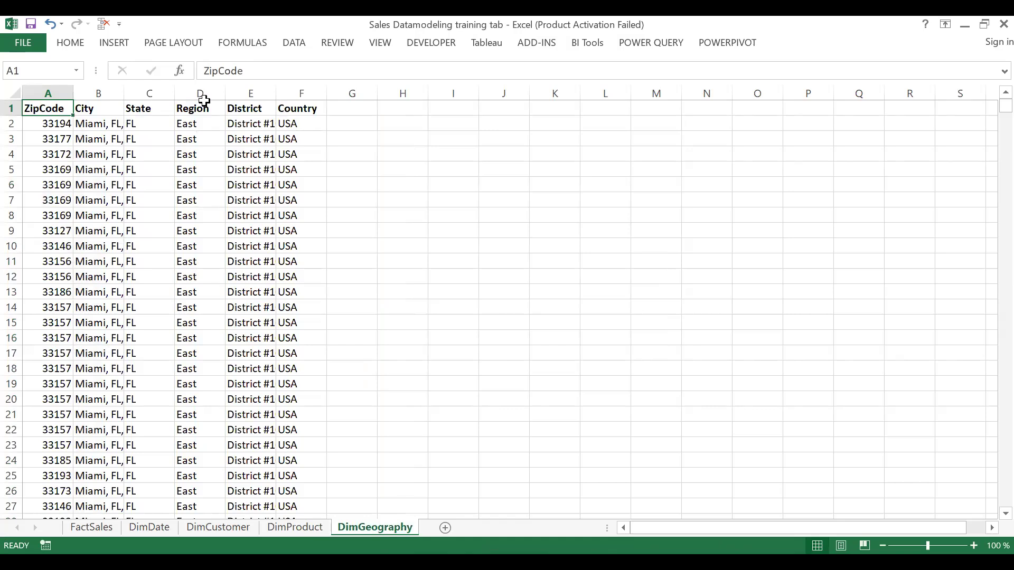
shift+click(297, 107)
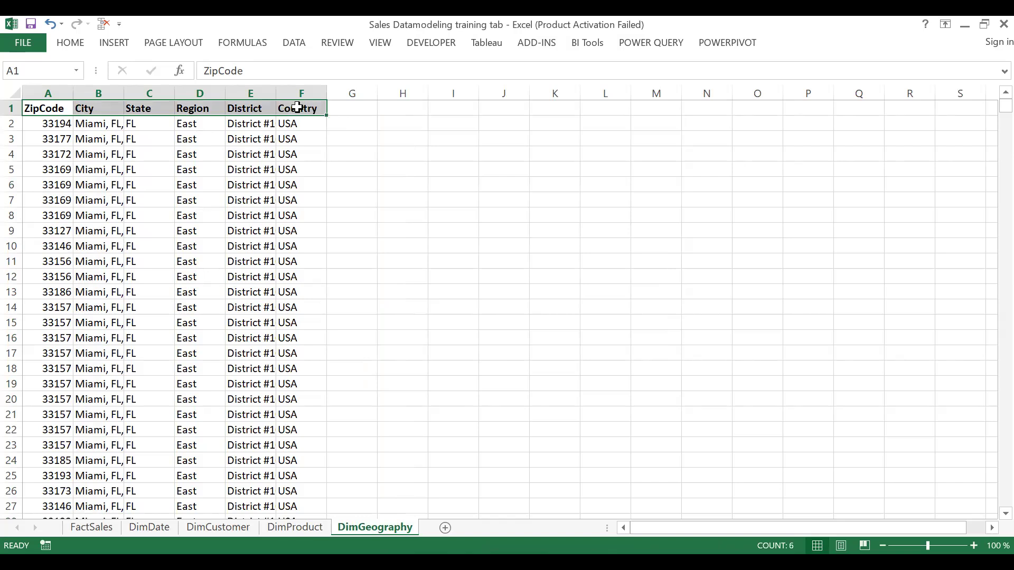
key(ctrl+shift+Down)
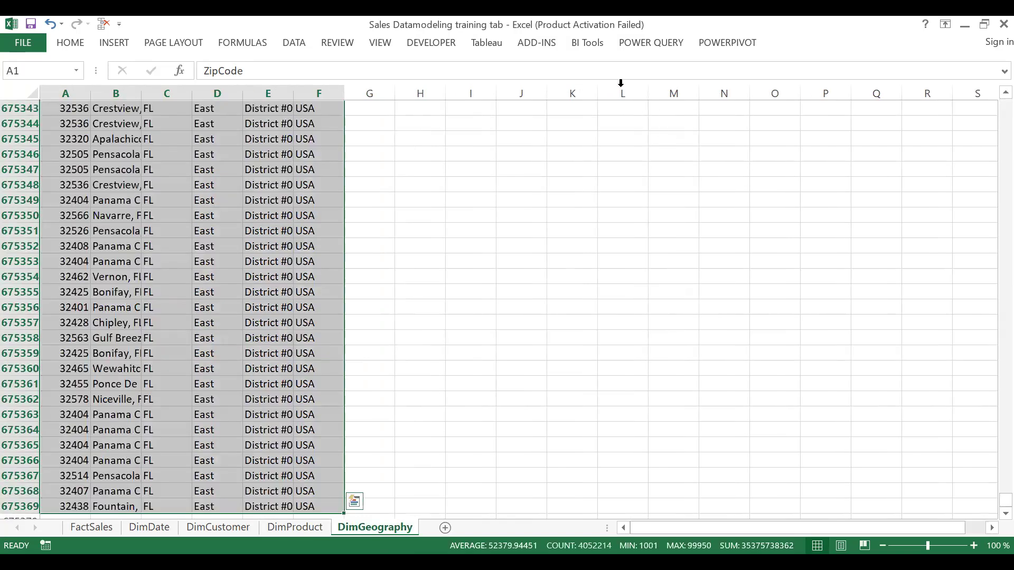
click(296, 43)
click(542, 75)
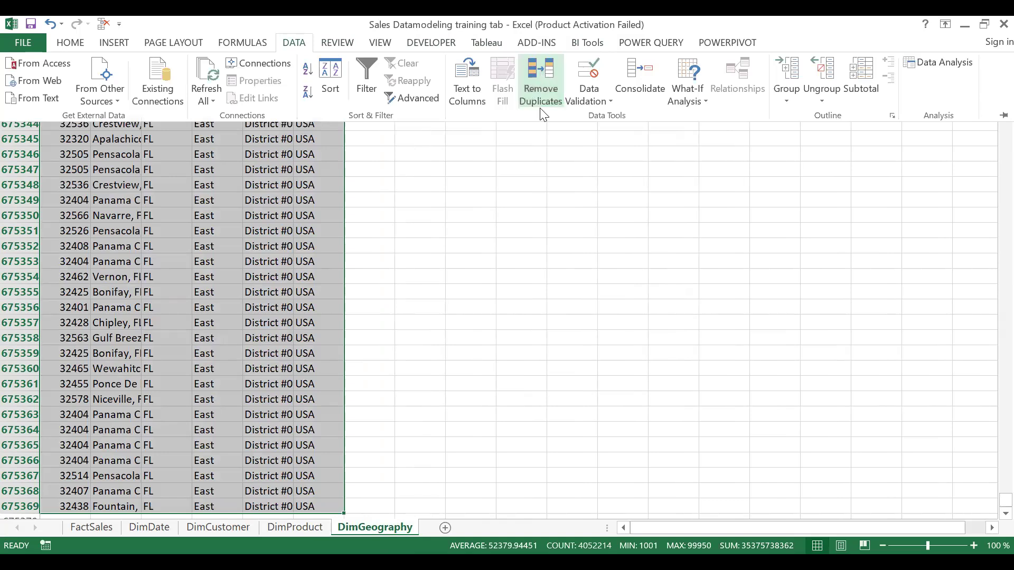
click(540, 188)
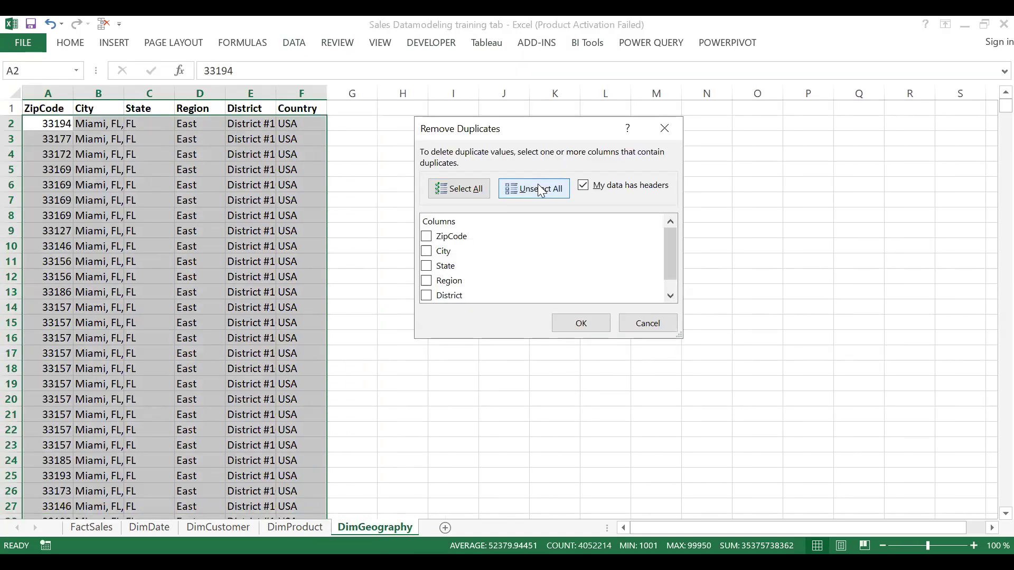
click(427, 238)
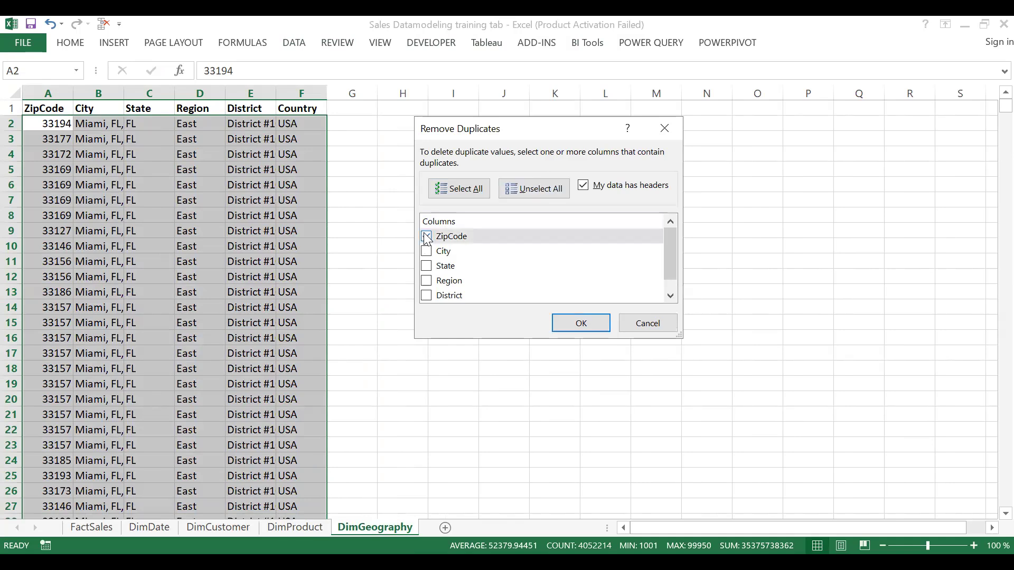
click(581, 323)
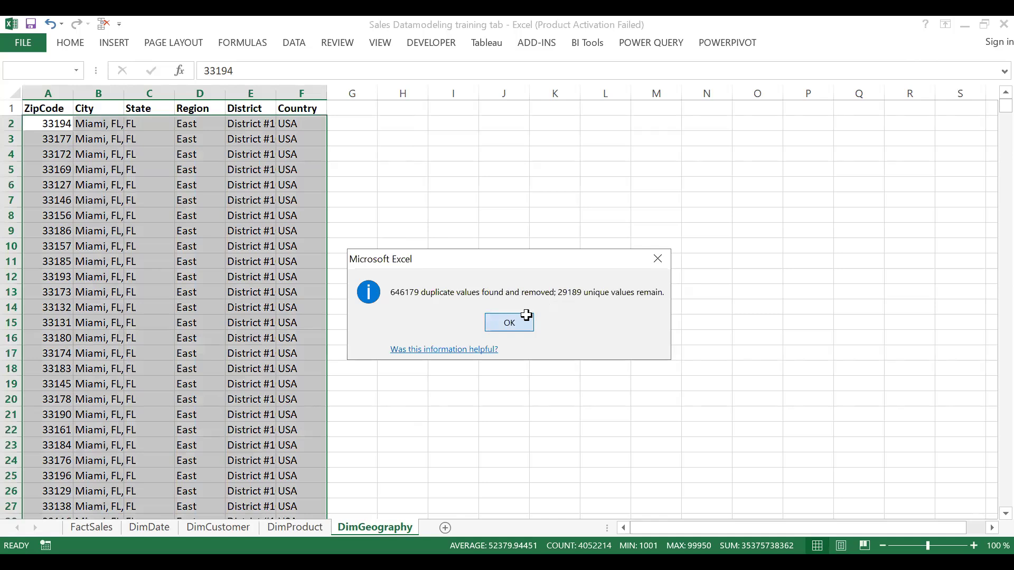
click(527, 315)
click(526, 315)
key(ctrl+s)
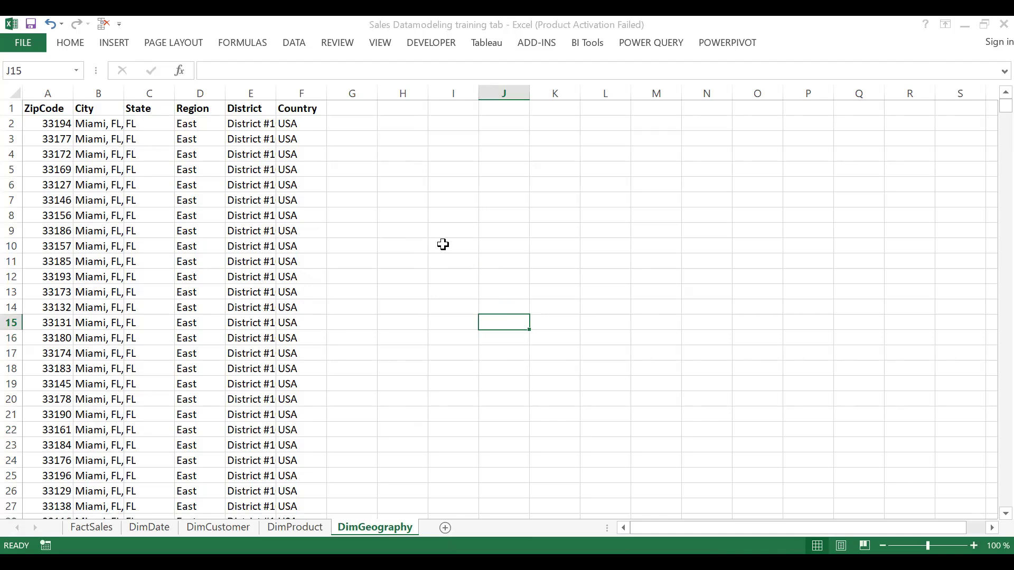
Open the PowerPivot data model of the Book1 workbook and close the data refresh report
click(444, 245)
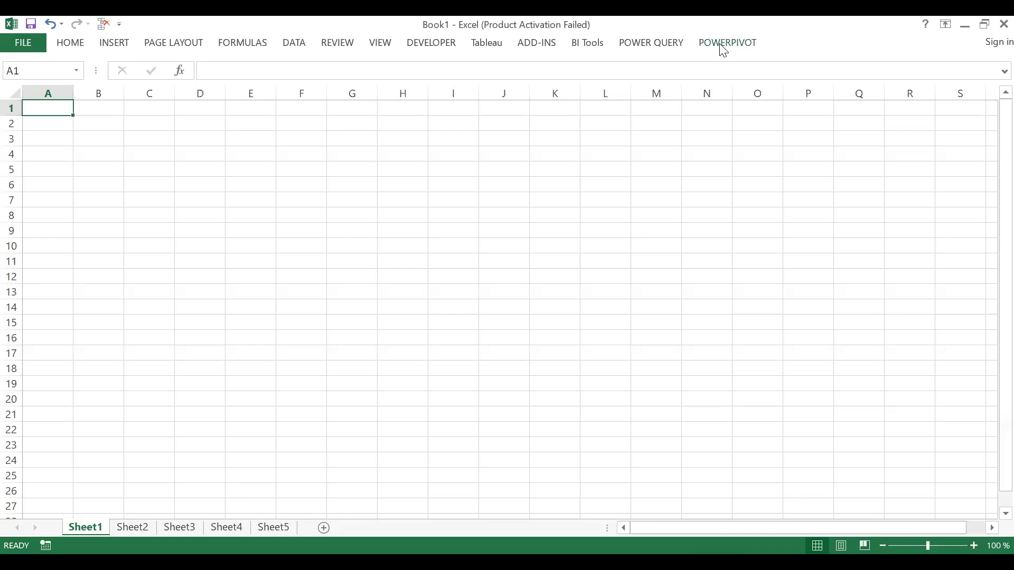
click(724, 48)
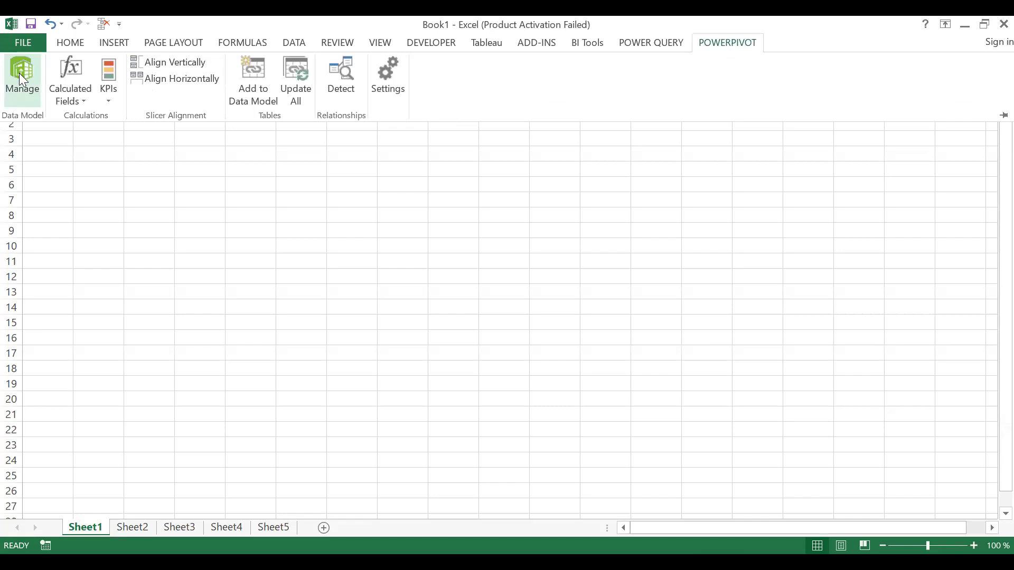
click(20, 77)
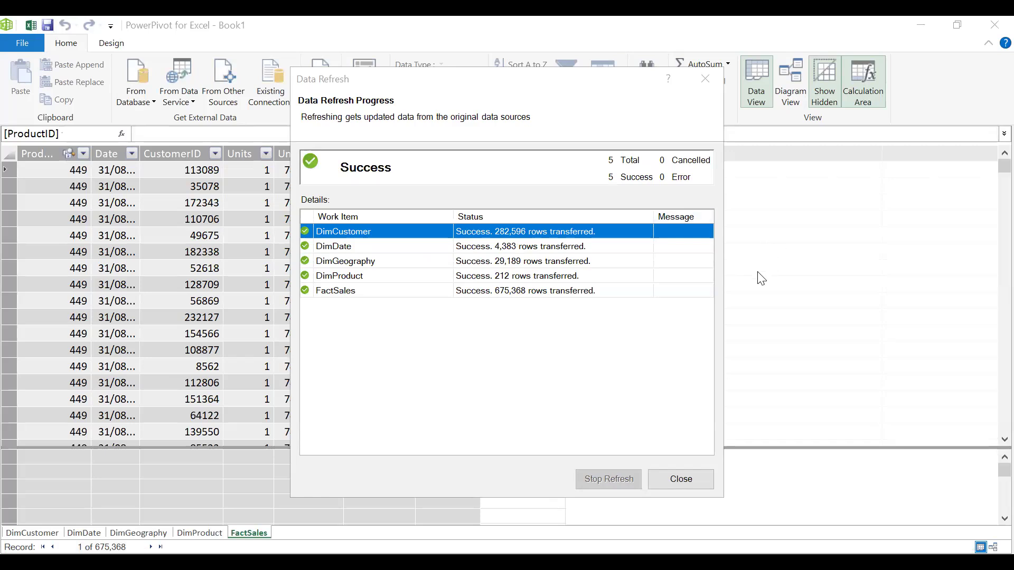
click(680, 484)
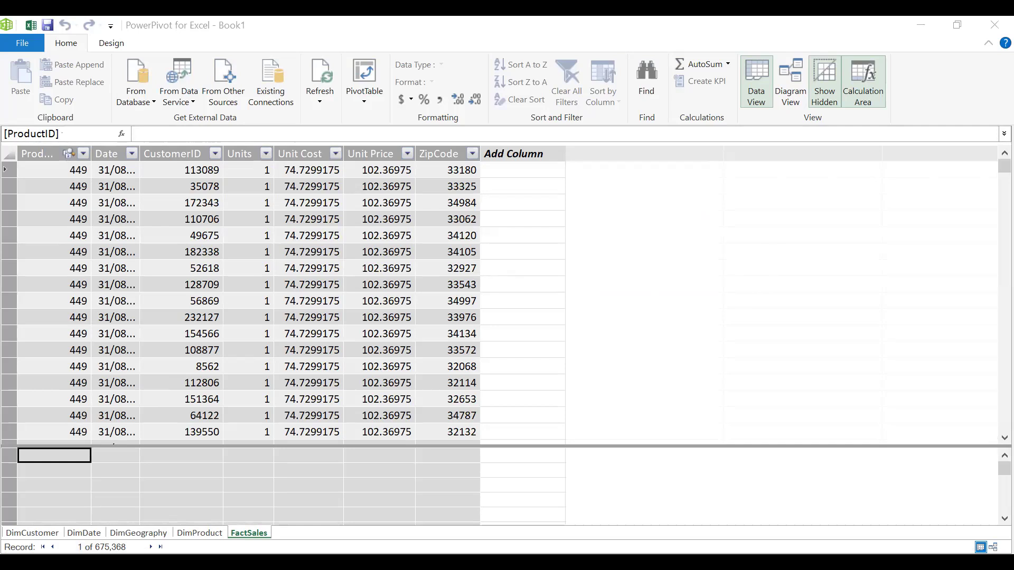
Show the data model as a diagram and relate DimGeography to FactSales on ZipCode
click(785, 79)
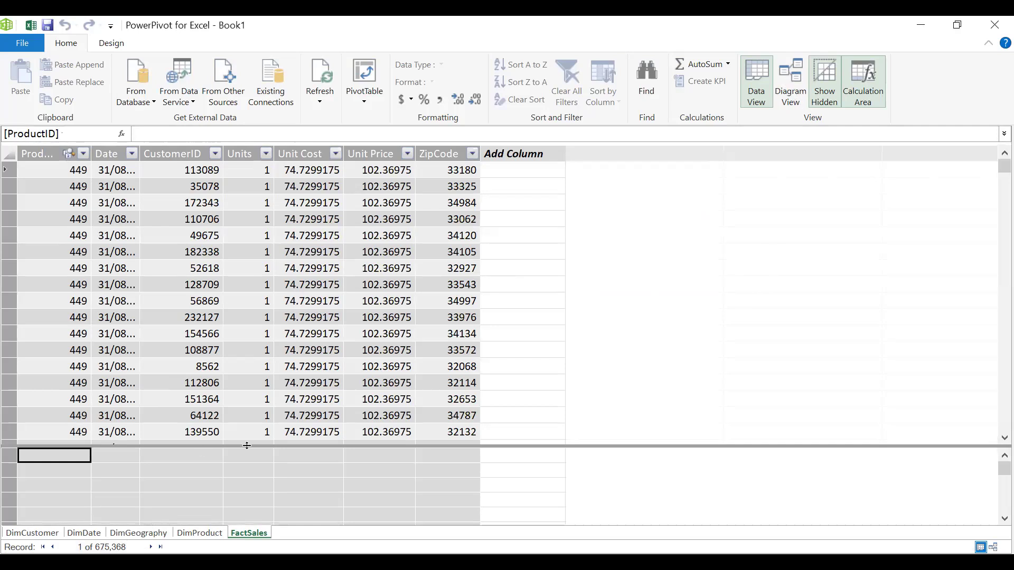
click(788, 97)
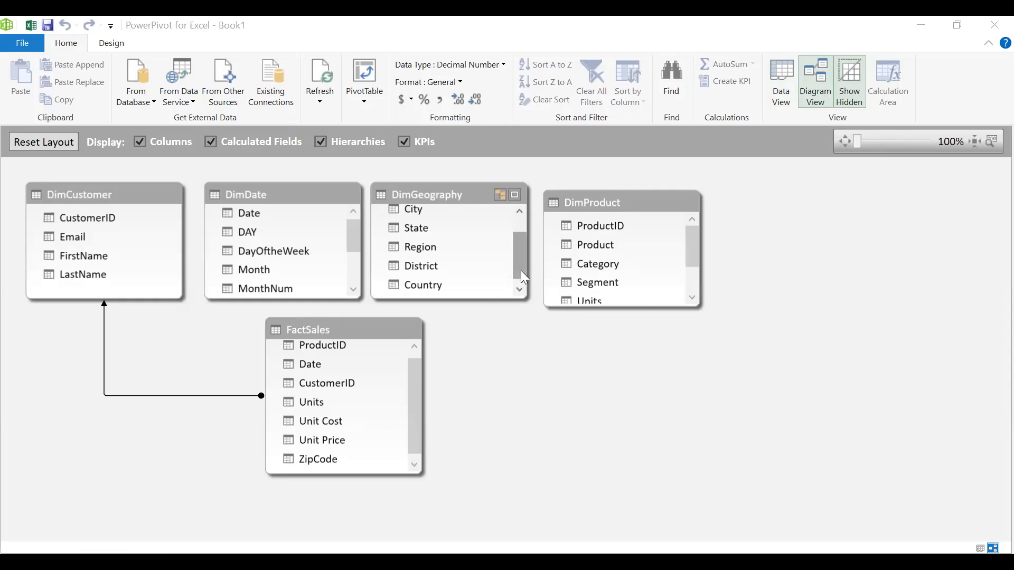
drag(521, 270, 511, 238)
drag(441, 214, 325, 461)
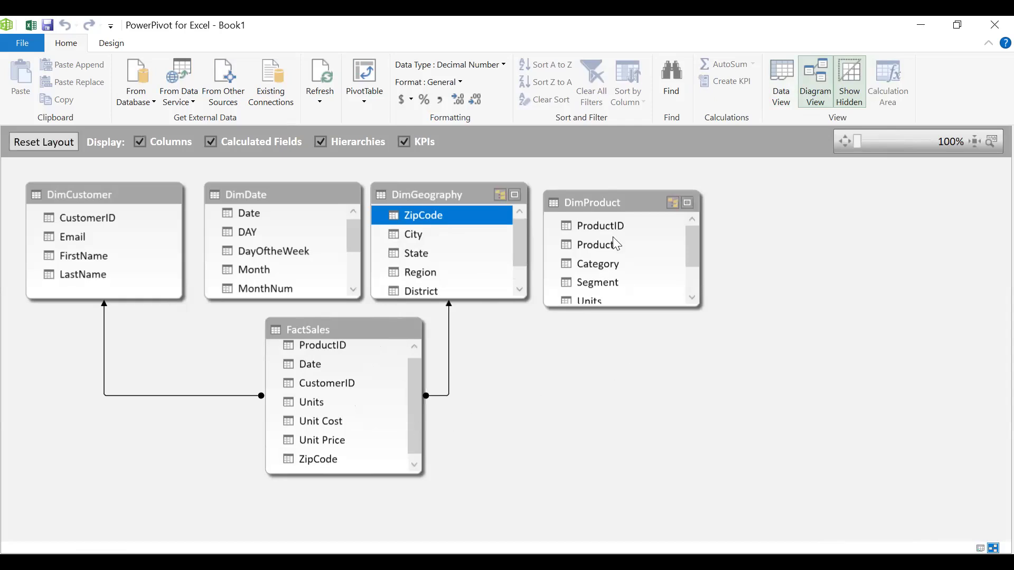
Relate FactSales to DimProduct on ProductID and to DimDate on Date, and reposition the FactSales table below DimGeography
drag(599, 231, 311, 359)
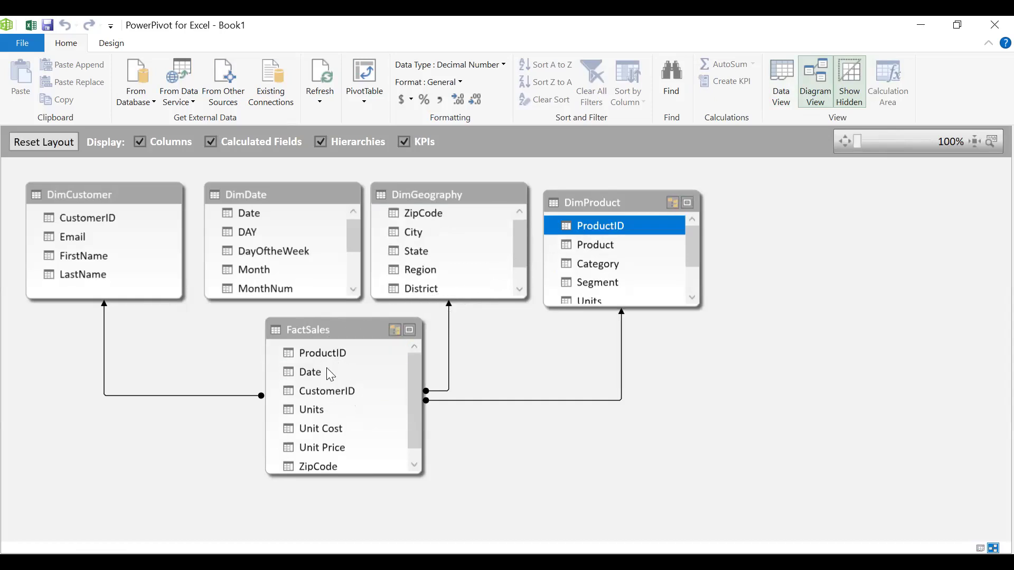
drag(318, 379, 248, 211)
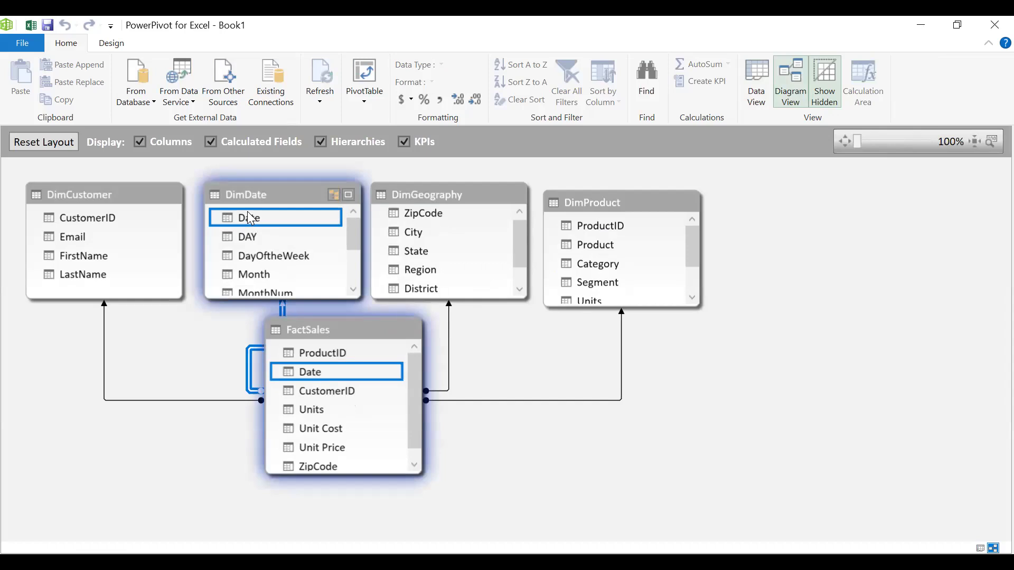
drag(370, 339, 444, 361)
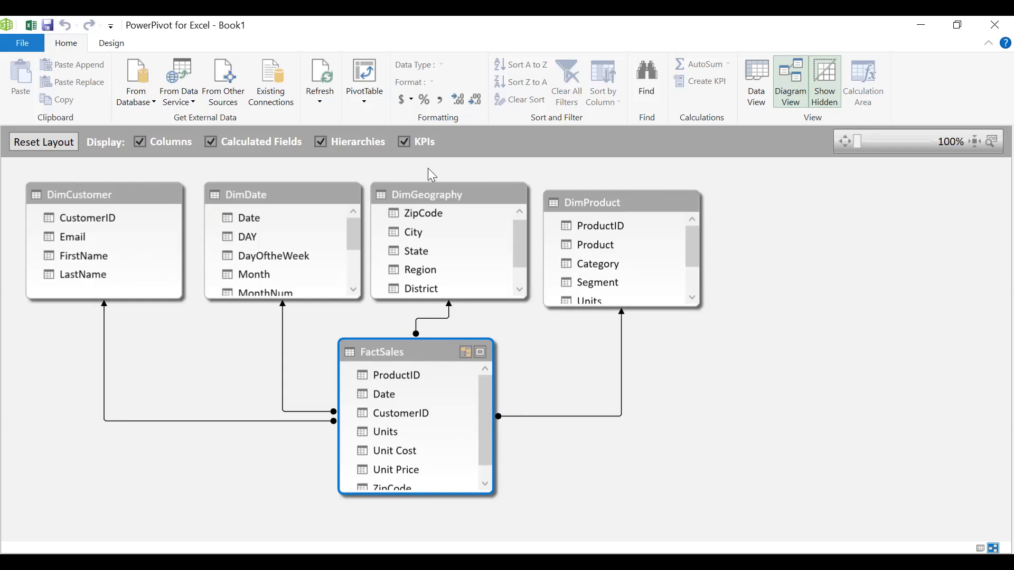
Create a PivotTable in the Excel workbook from the PowerPivot data model
click(364, 102)
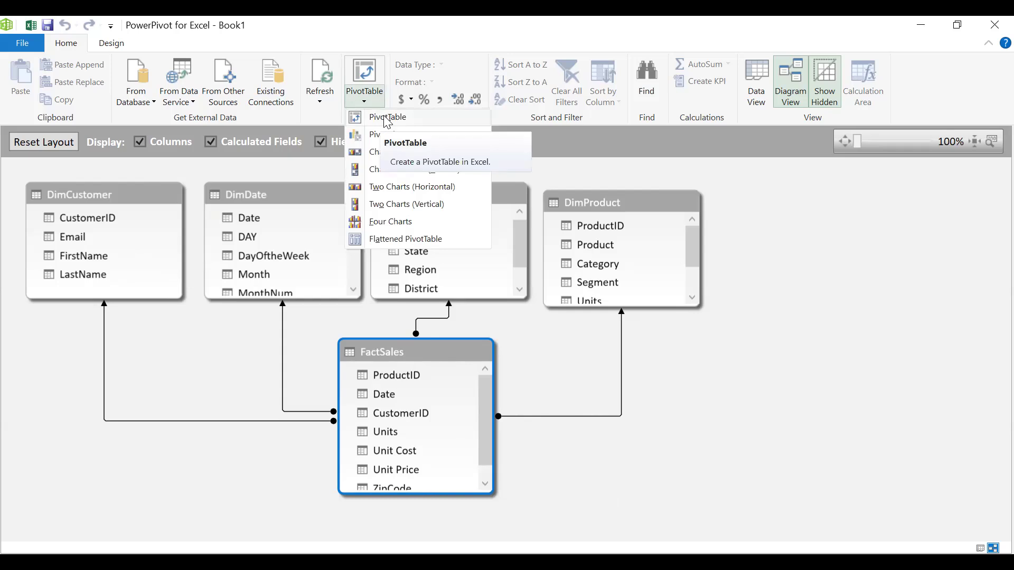
click(384, 117)
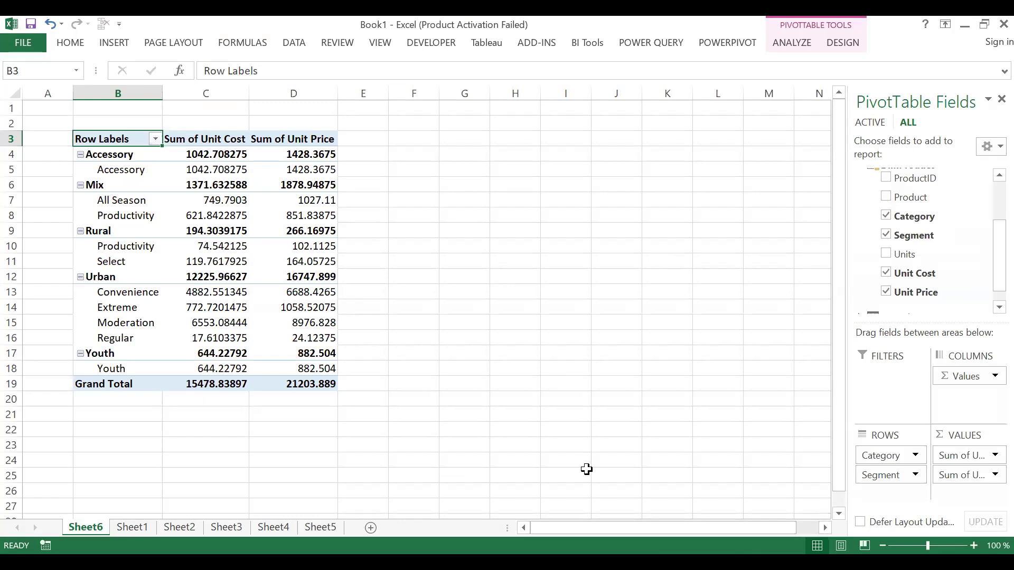
Switch to DAX Studio, connect to the Book1 Power Pivot model and dismiss the query introduction
key(alt+Tab)
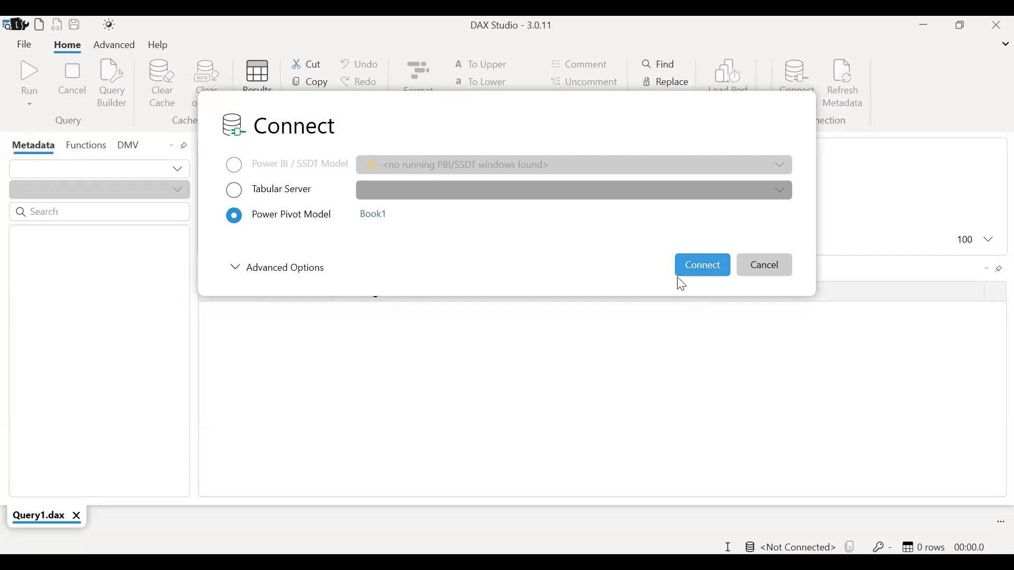
click(689, 270)
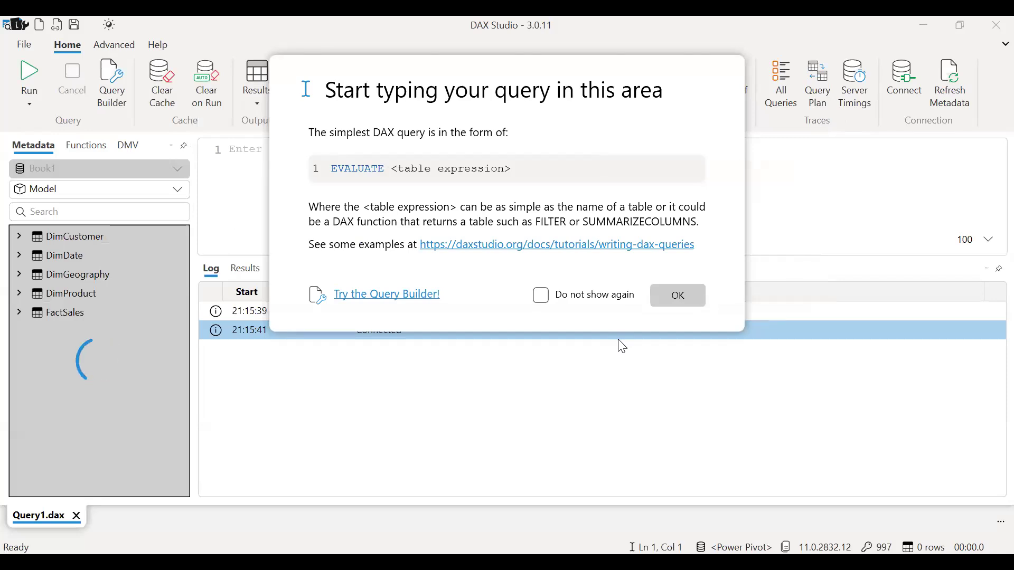
click(678, 295)
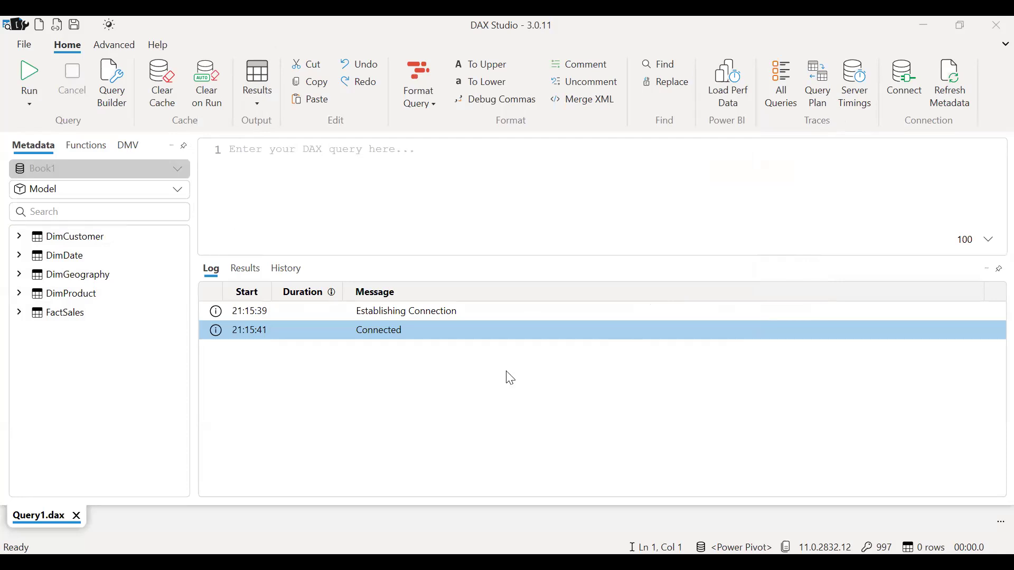
Start a DAX query with EVALUATE on the first line and an indented SUMMARIZE( call on the second
click(263, 162)
text(e)
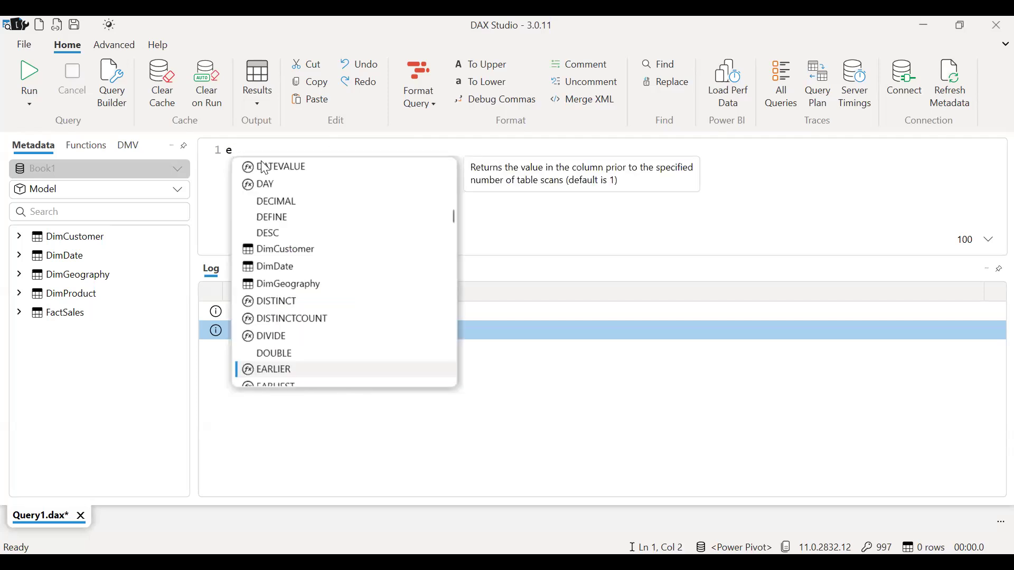
text(val)
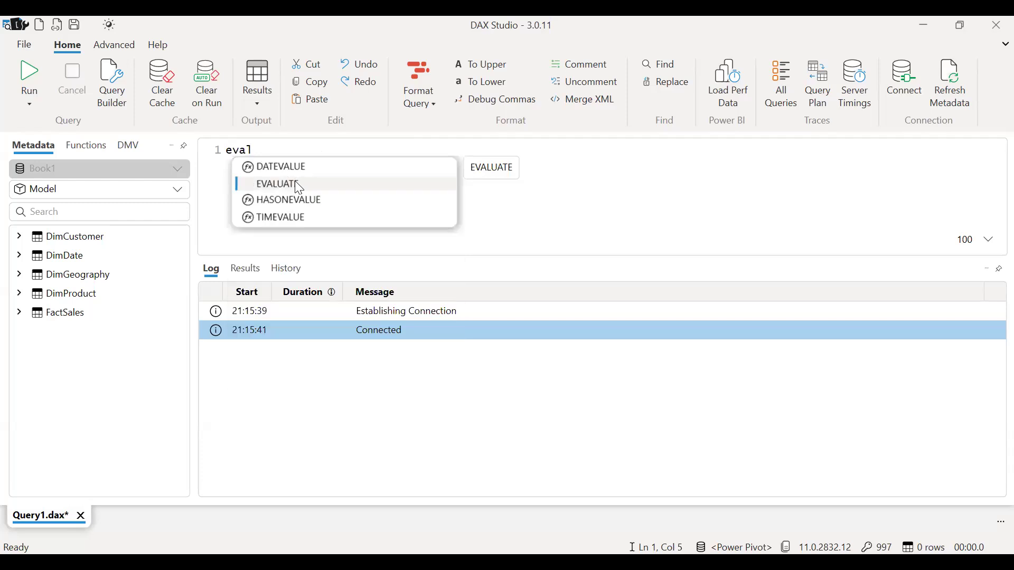
double_click(296, 184)
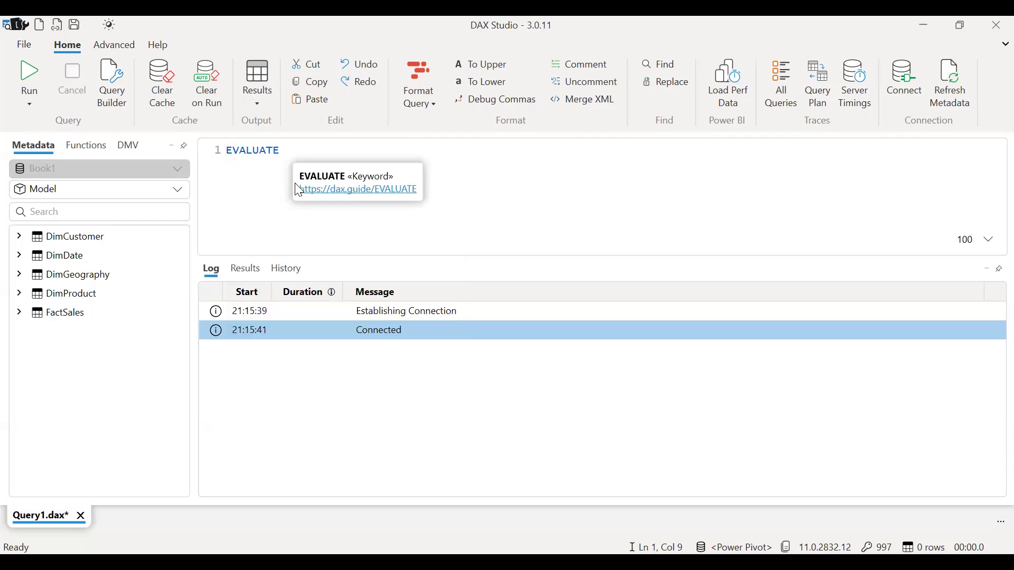
key(Return)
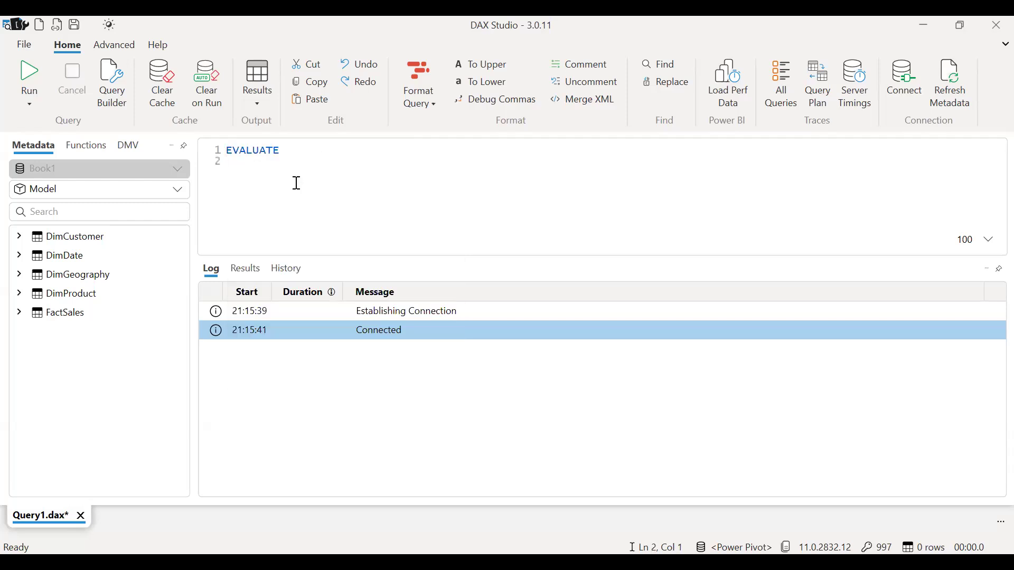
key(Tab)
text(sum)
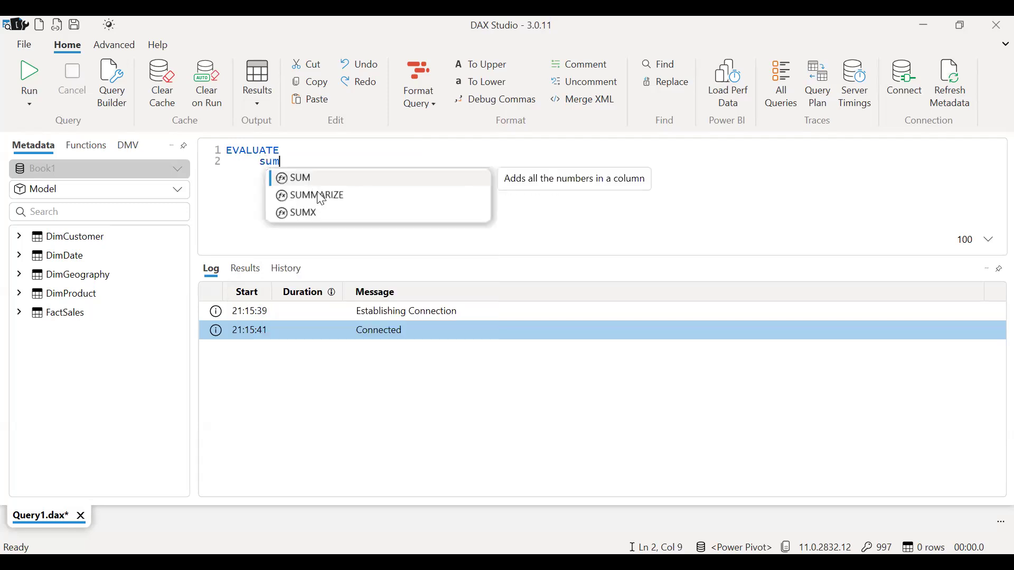
double_click(321, 199)
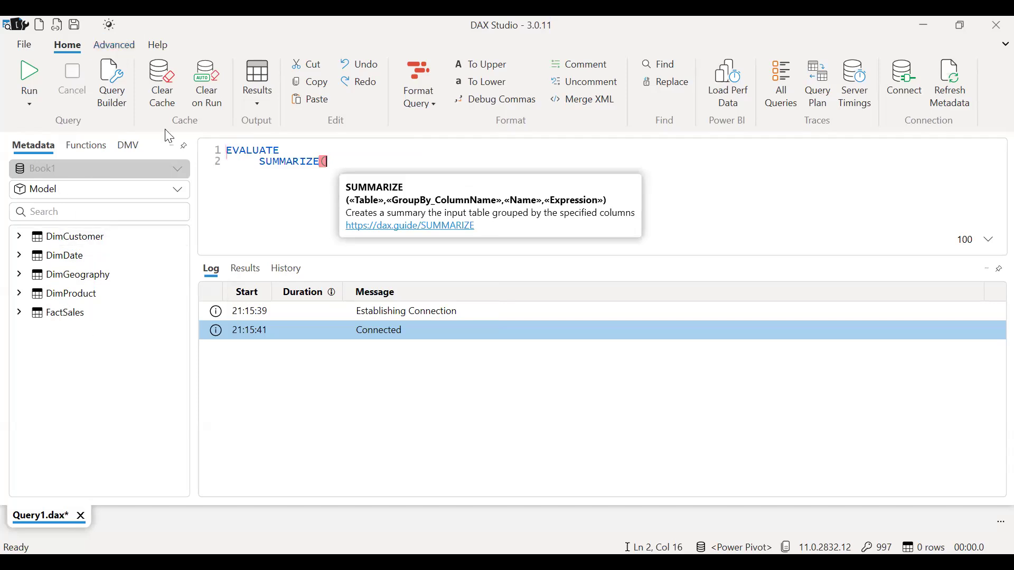
Expand DimProduct's columns in the metadata and enter DimProduct as the table argument of SUMMARIZE
click(21, 293)
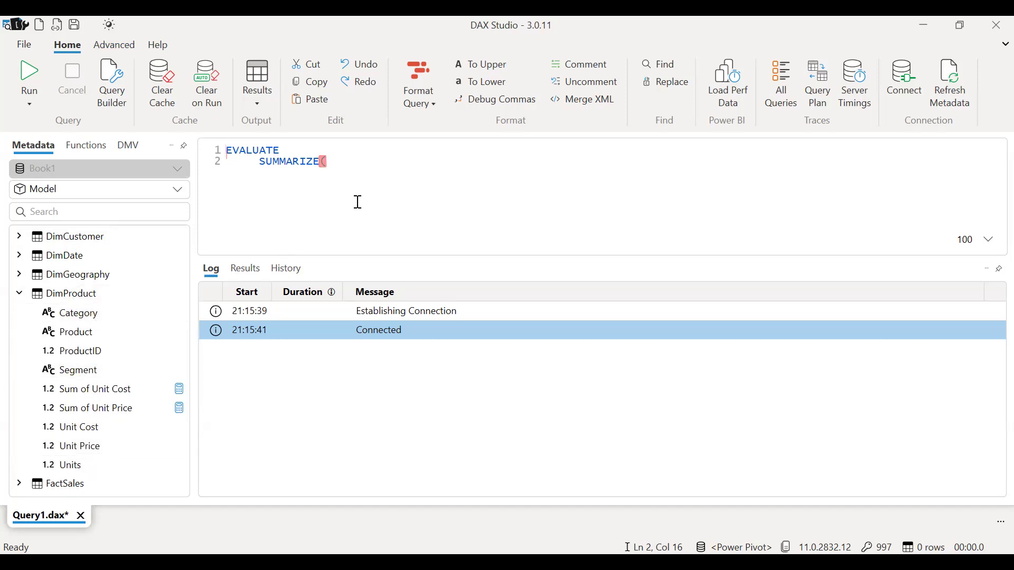
text(di)
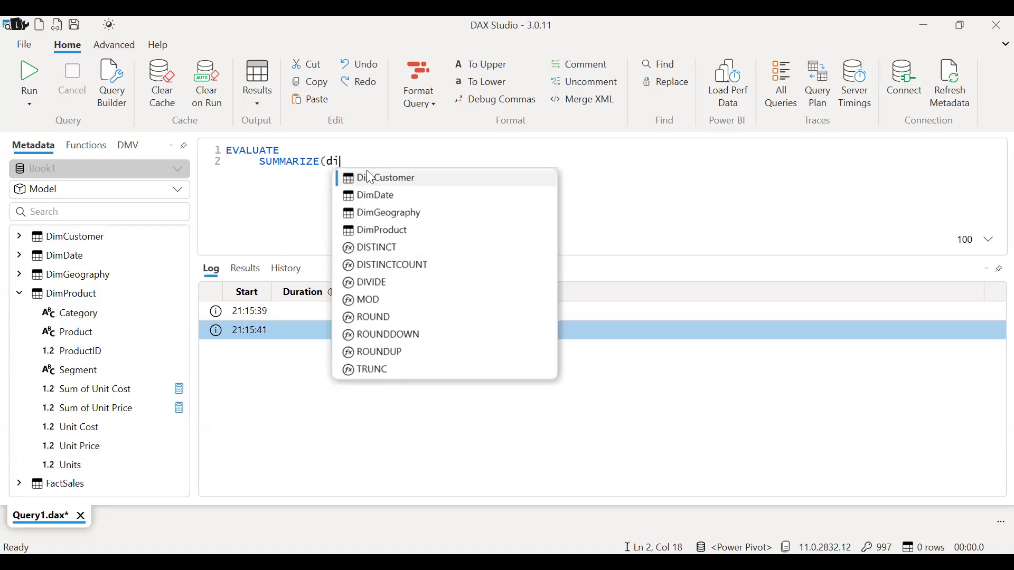
double_click(389, 231)
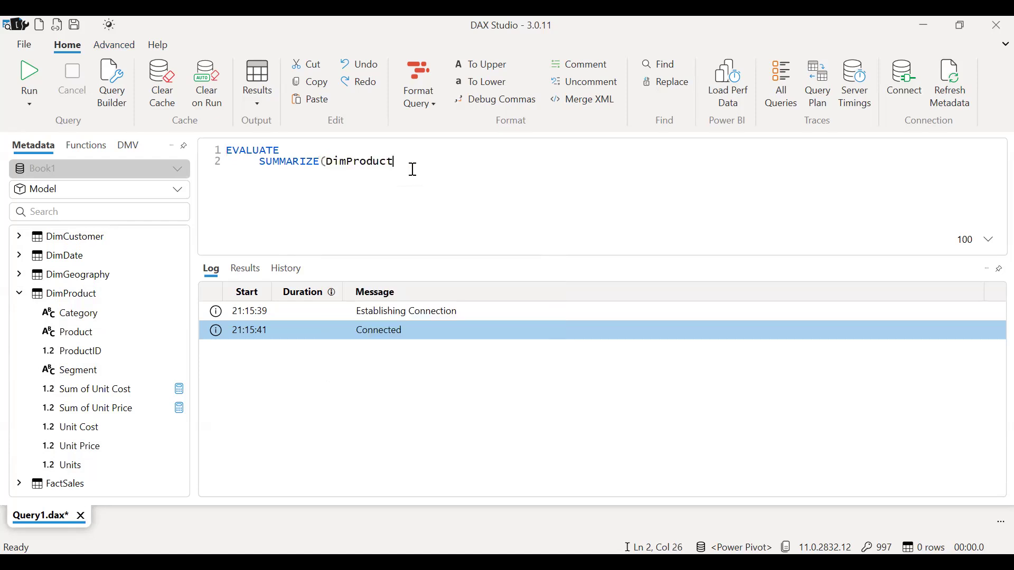
Add DimProduct[Category] as the first grouping column of the SUMMARIZE call, followed by a comma
text(, d)
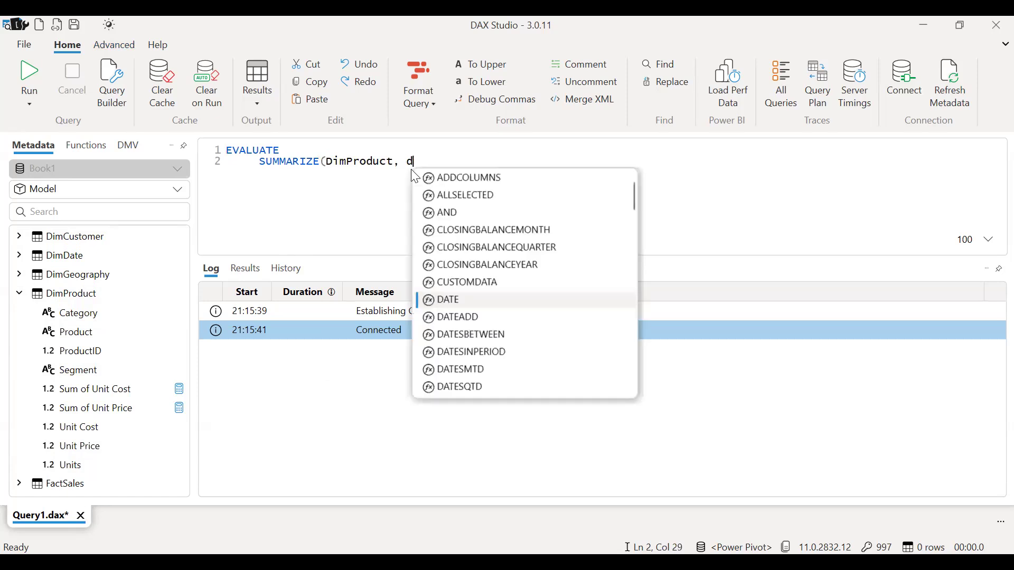
text(im)
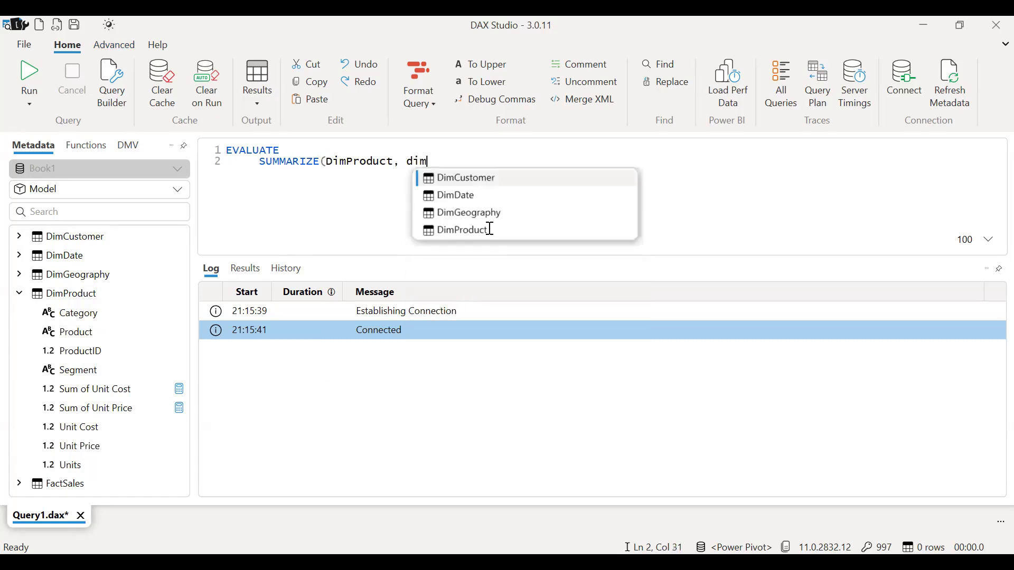
double_click(490, 228)
text([)
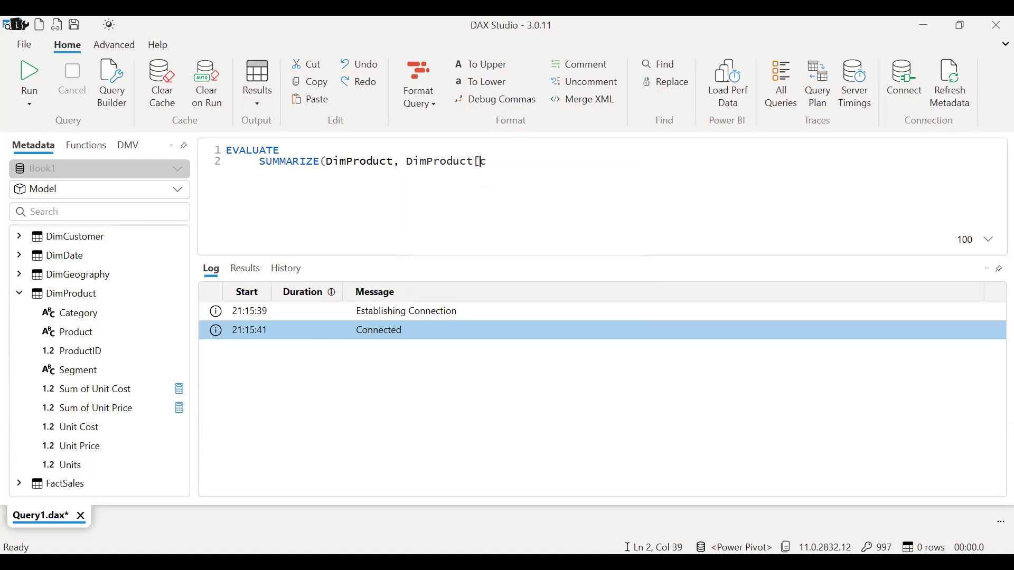
text(cate)
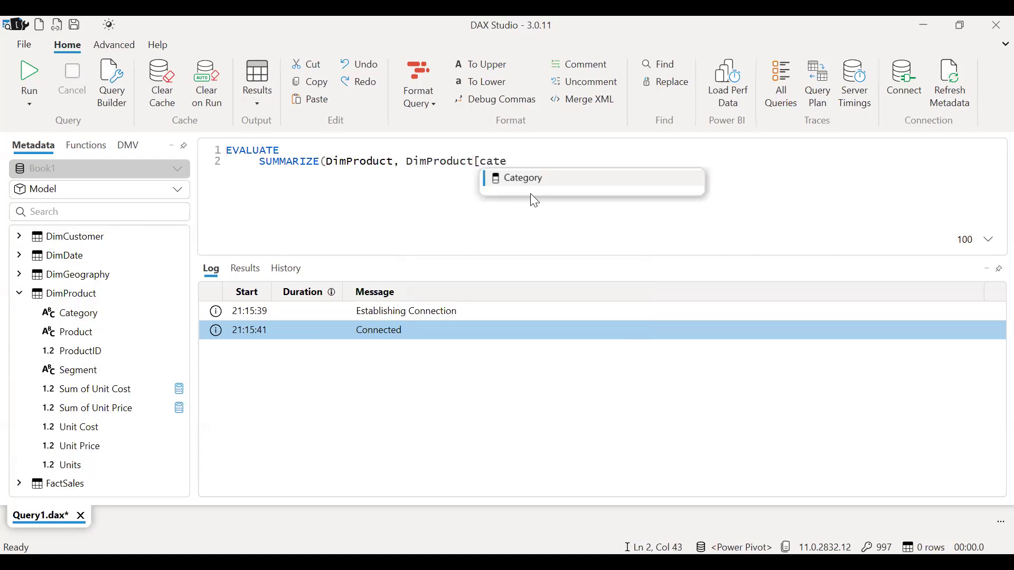
double_click(537, 178)
text(], )
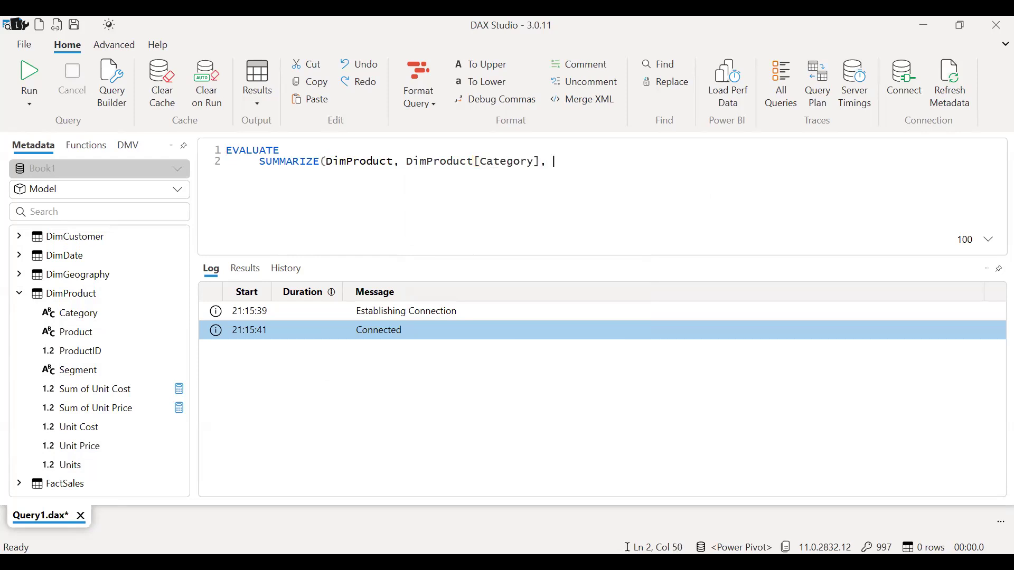
Add DimProduct[Product] as the second grouping column of the SUMMARIZE call, followed by a comma
text(pro)
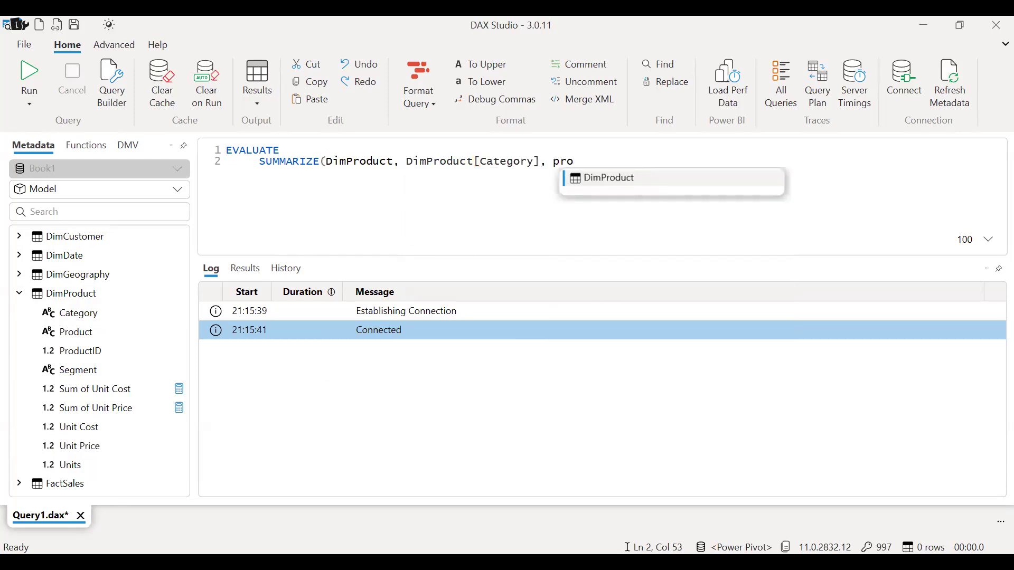
key(BackSpace)
key(BackSpace)
key(BackSpace)
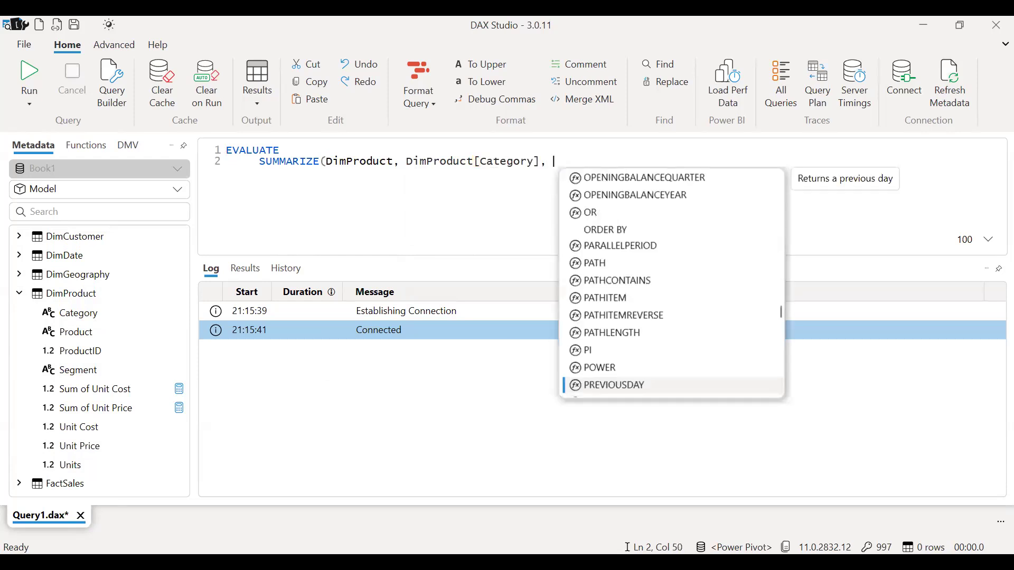
text(pro)
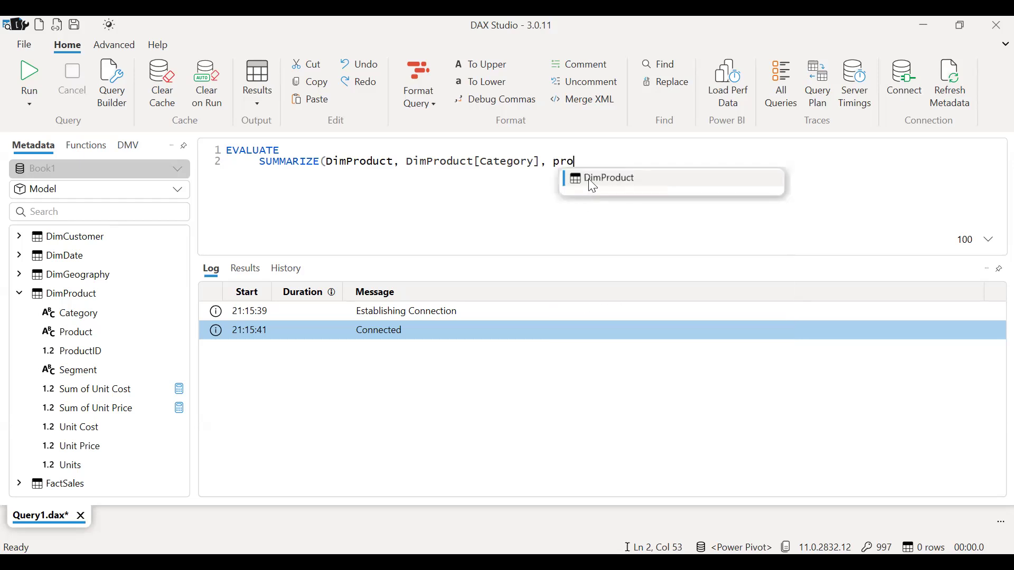
double_click(590, 179)
text([)
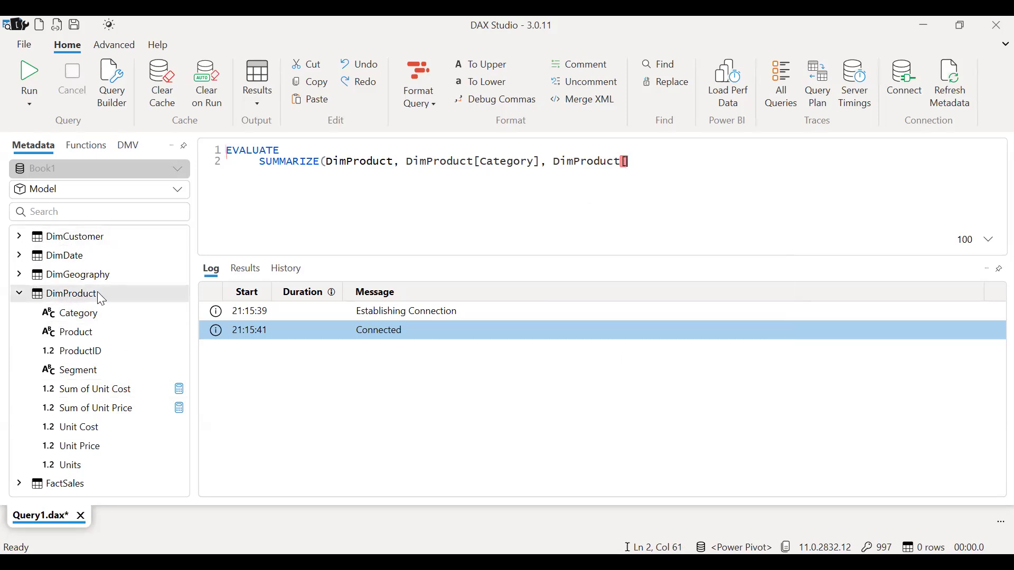
mouse_move(98, 294)
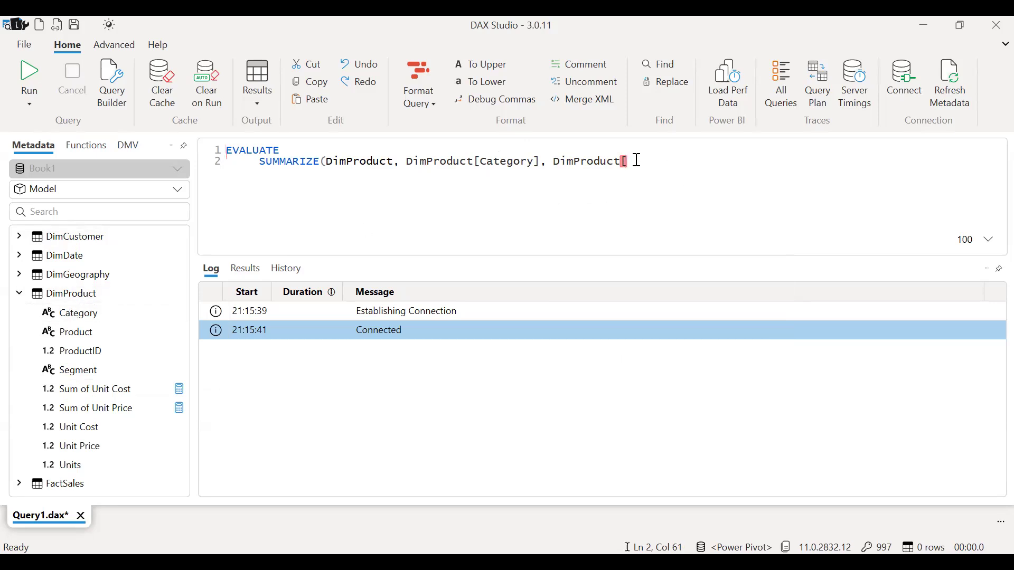
text(pro)
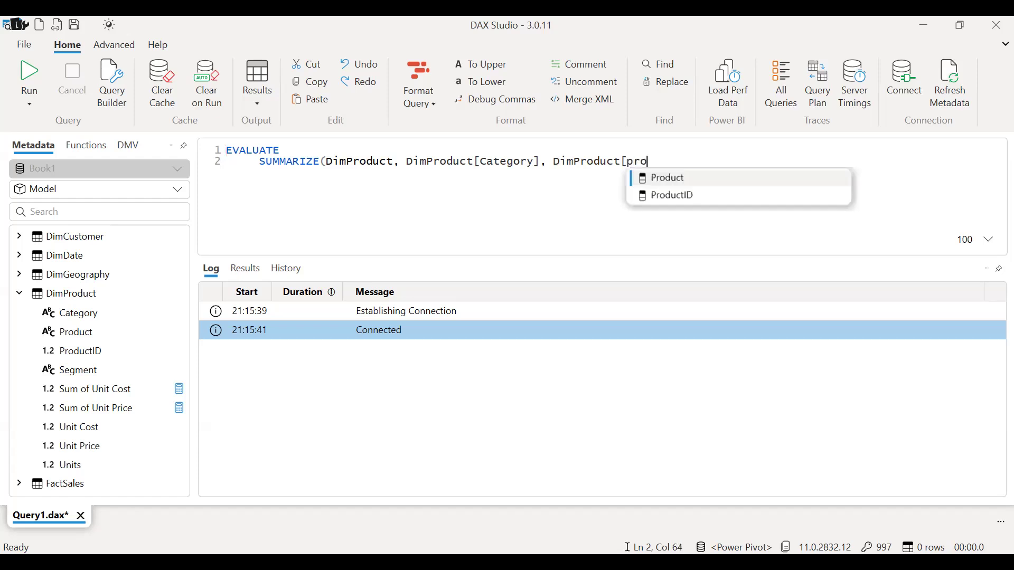
click(676, 179)
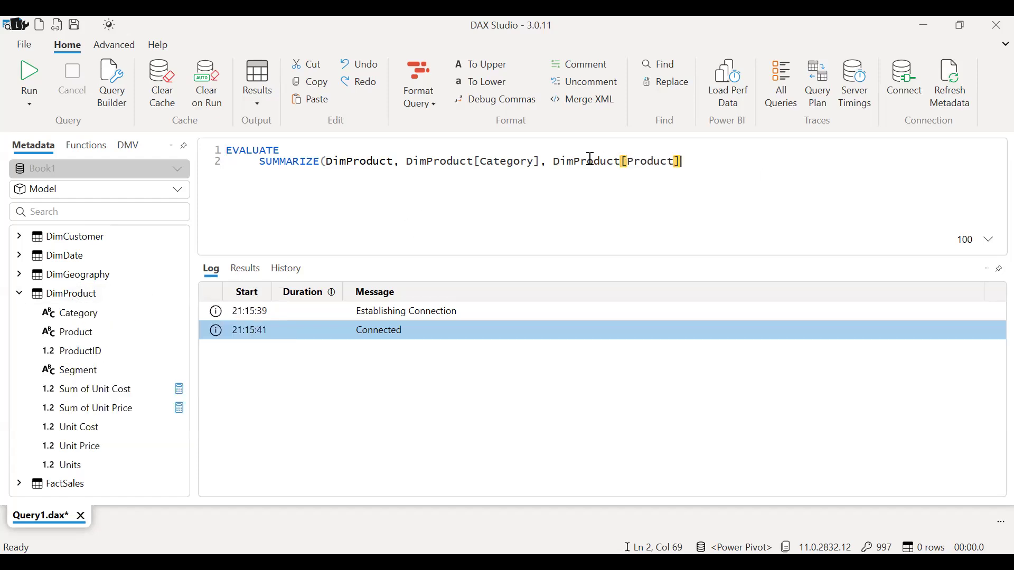
drag(554, 163, 624, 173)
click(698, 161)
text(,)
Add DimProduct[ProductID] as the third grouping column of the SUMMARIZE call
click(79, 353)
text(d)
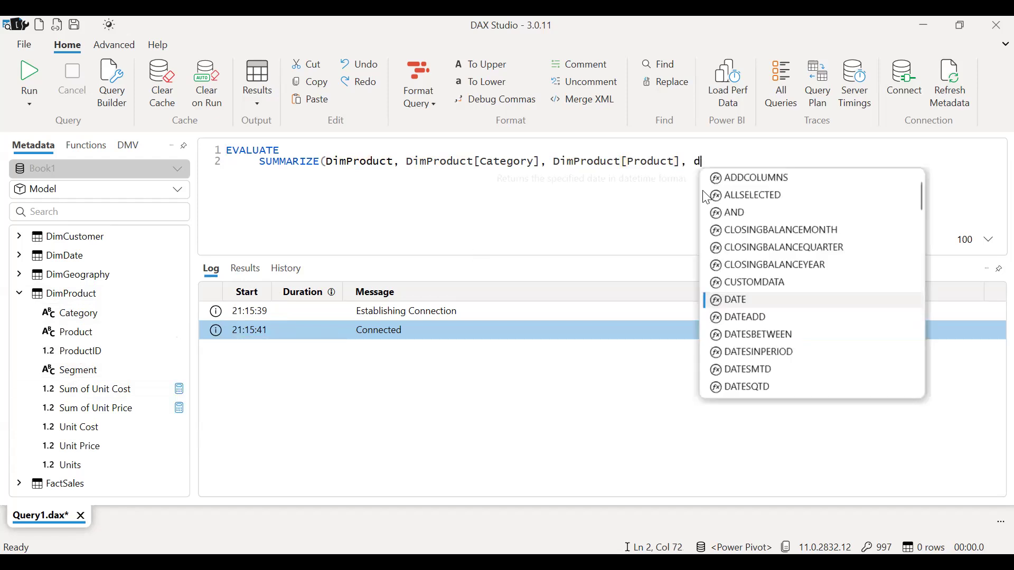
text(im)
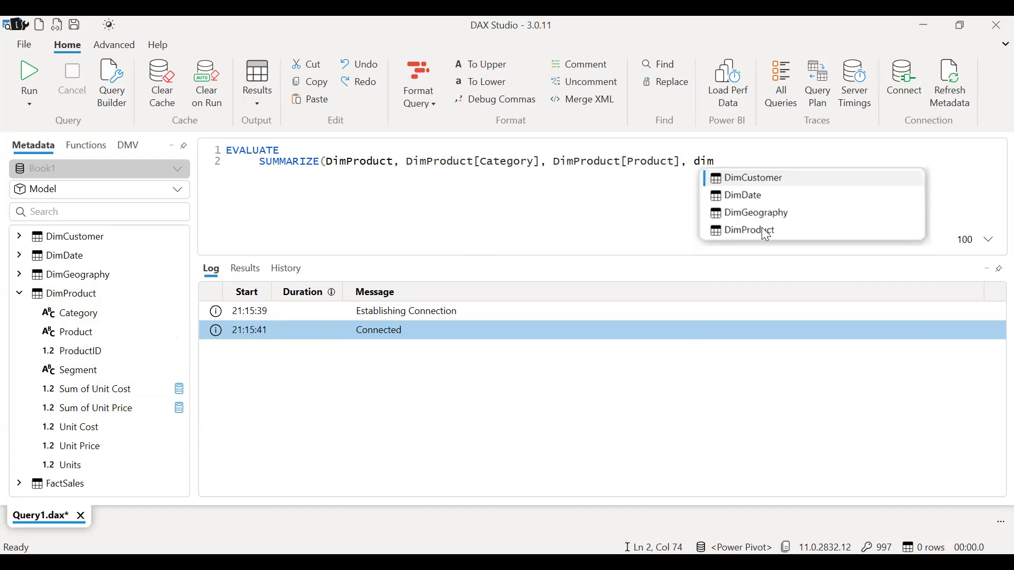
double_click(764, 229)
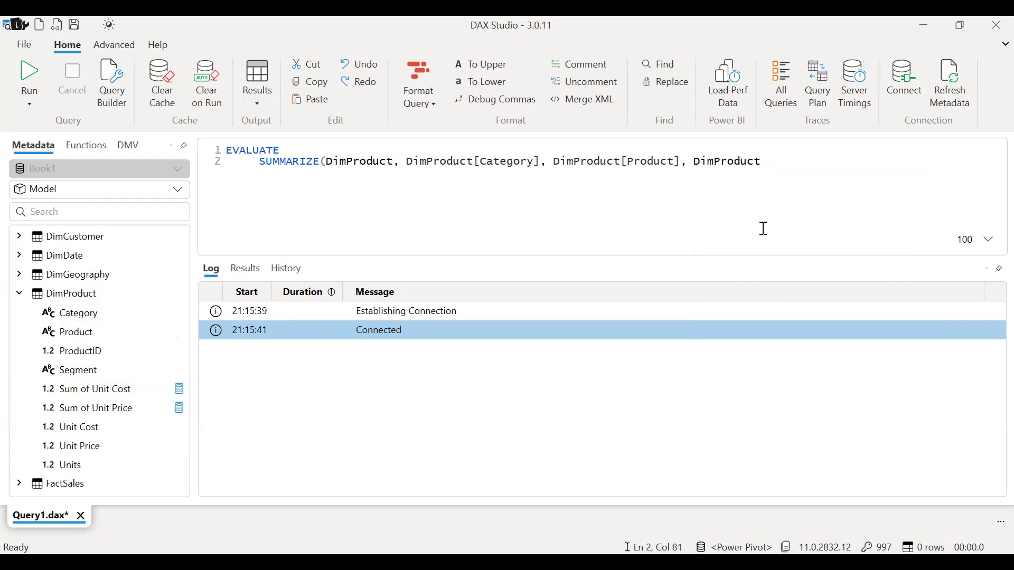
text([)
text(pro)
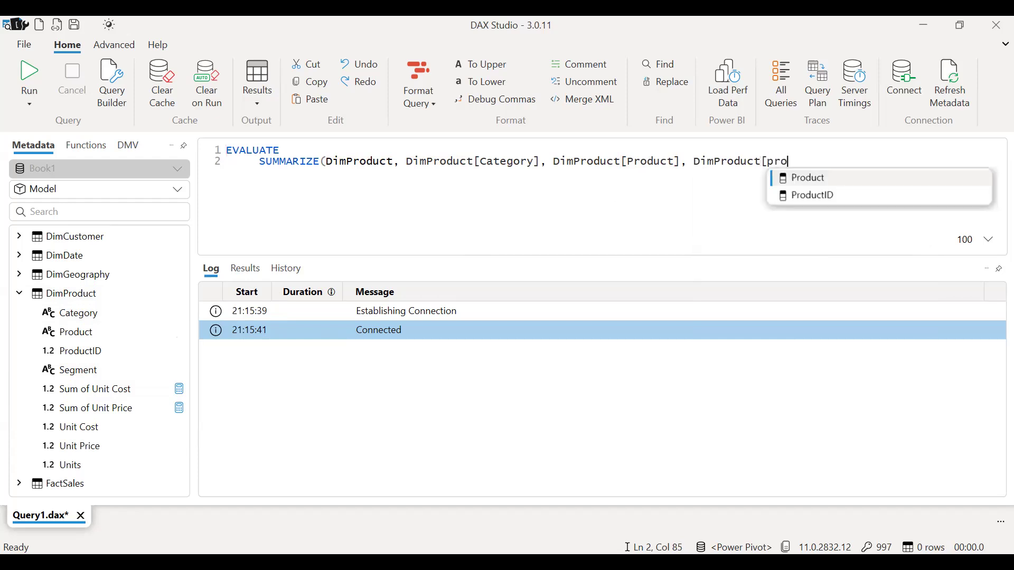
double_click(827, 196)
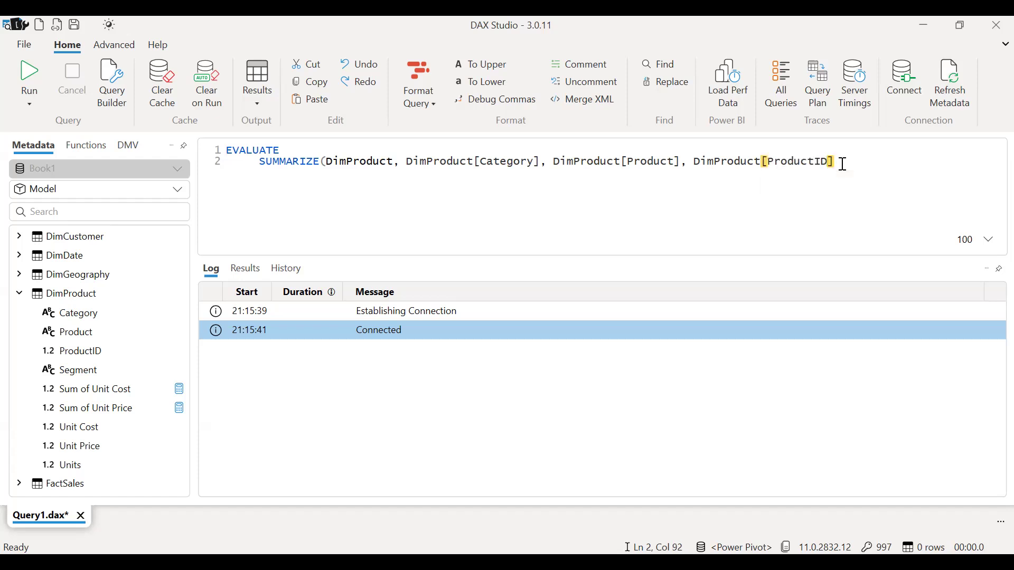
Close the SUMMARIZE call with a parenthesis, run the query and inspect the product rows in the results
text())
click(21, 71)
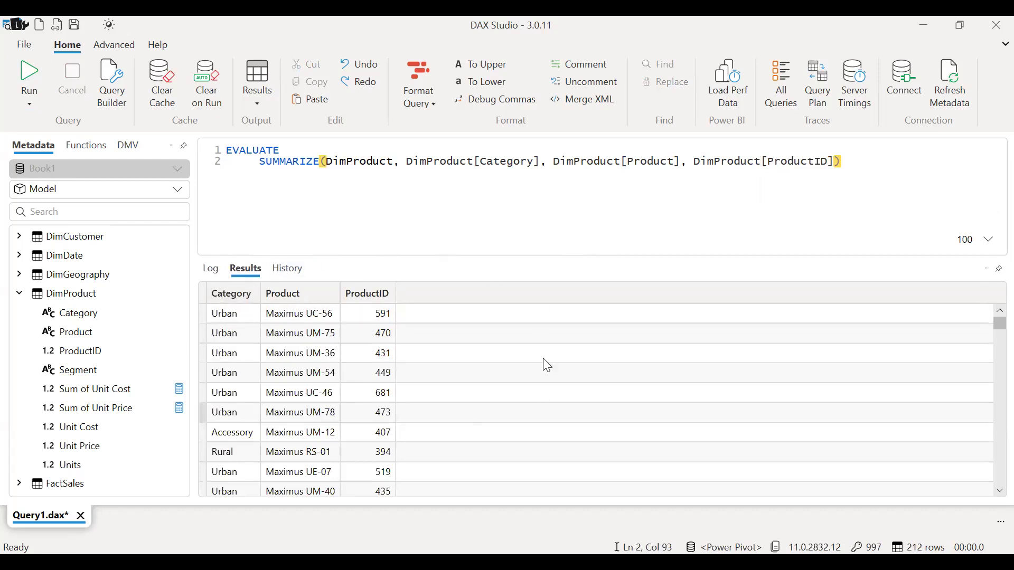
click(305, 333)
drag(305, 334, 304, 340)
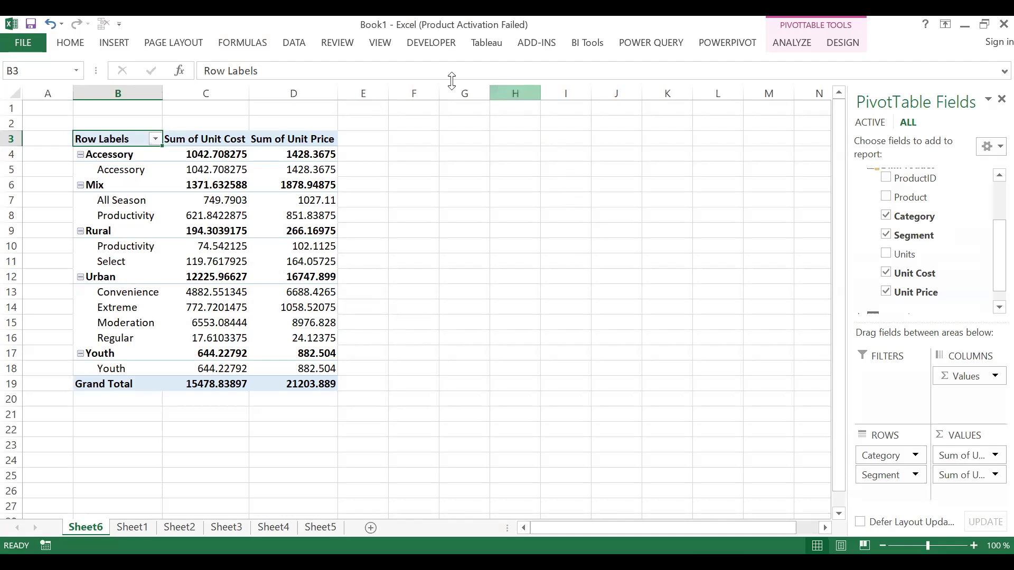
Switch to Excel, open the COM Add-ins list from Excel Options to check the DAX Studio Excel Add-In, and close it unchanged
click(33, 39)
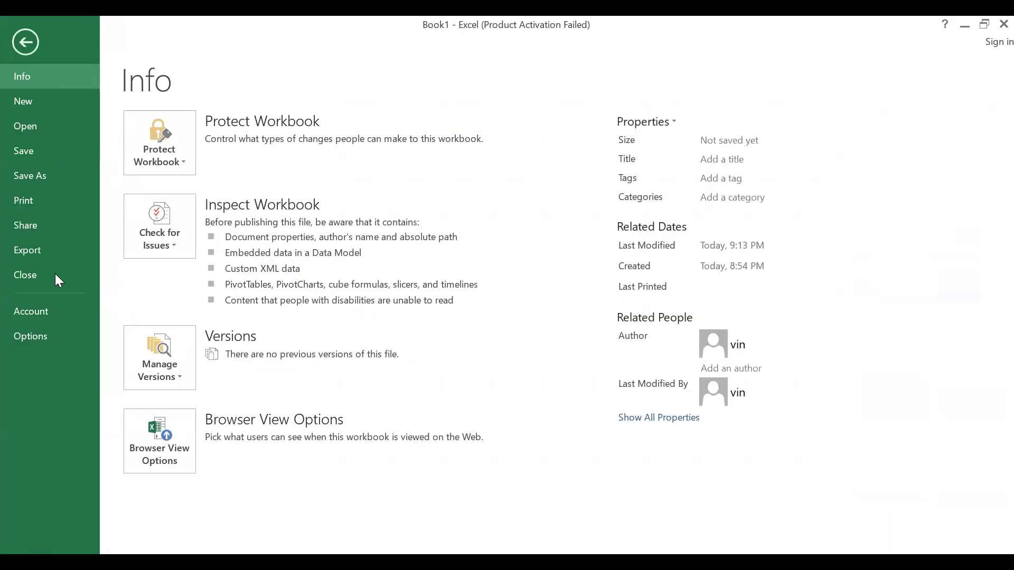
click(32, 337)
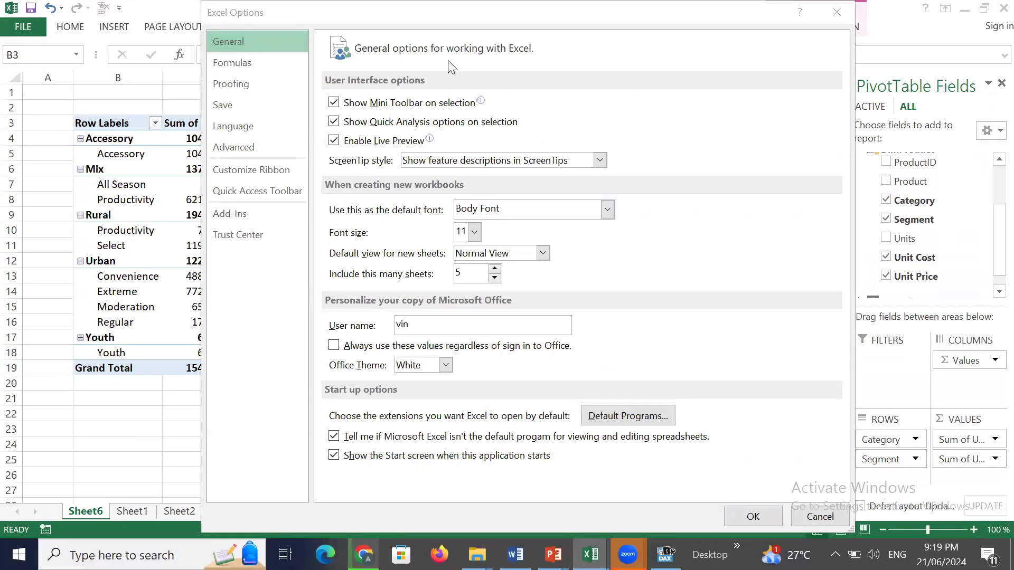
click(240, 219)
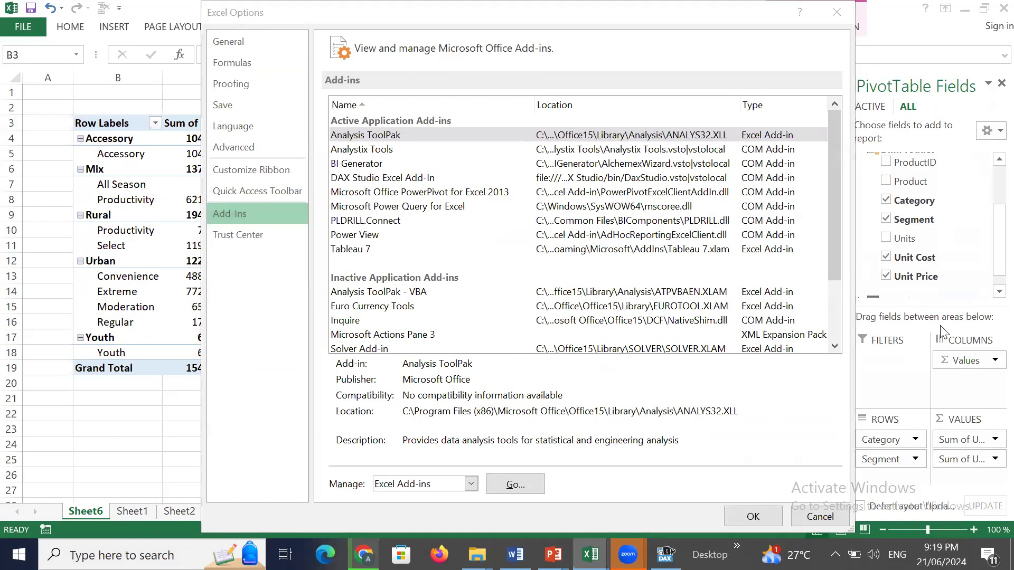
click(470, 484)
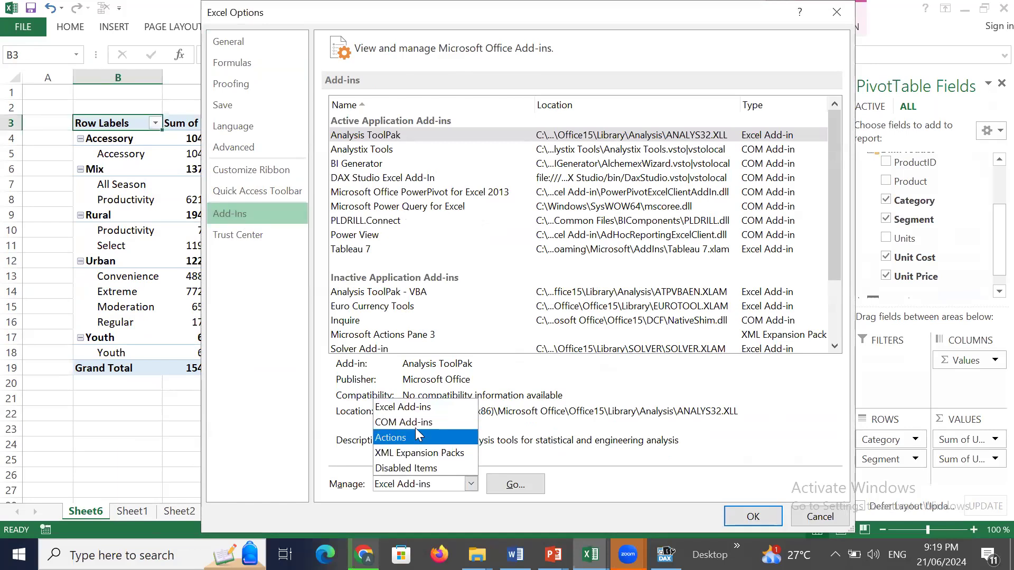
click(415, 422)
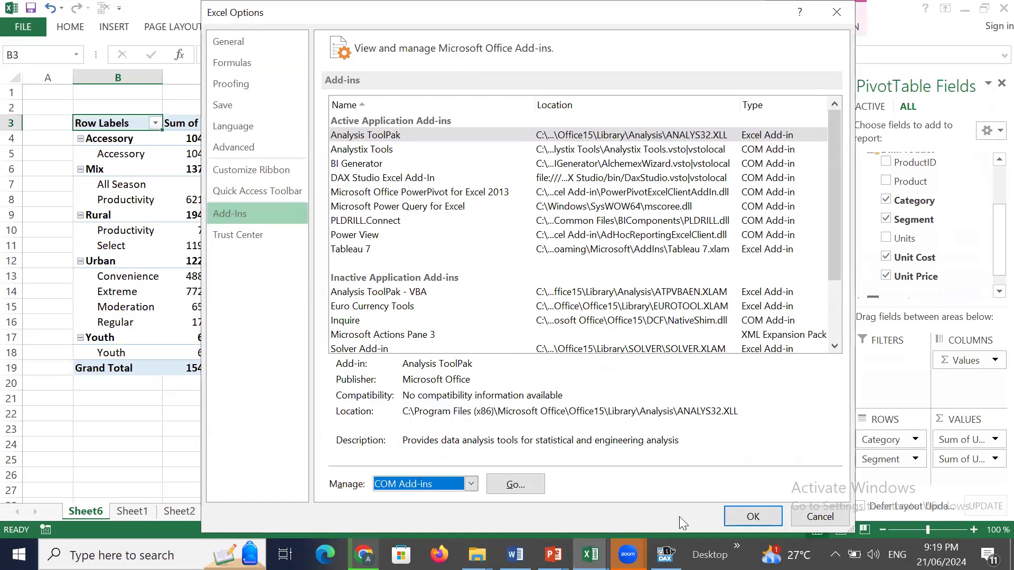
click(522, 482)
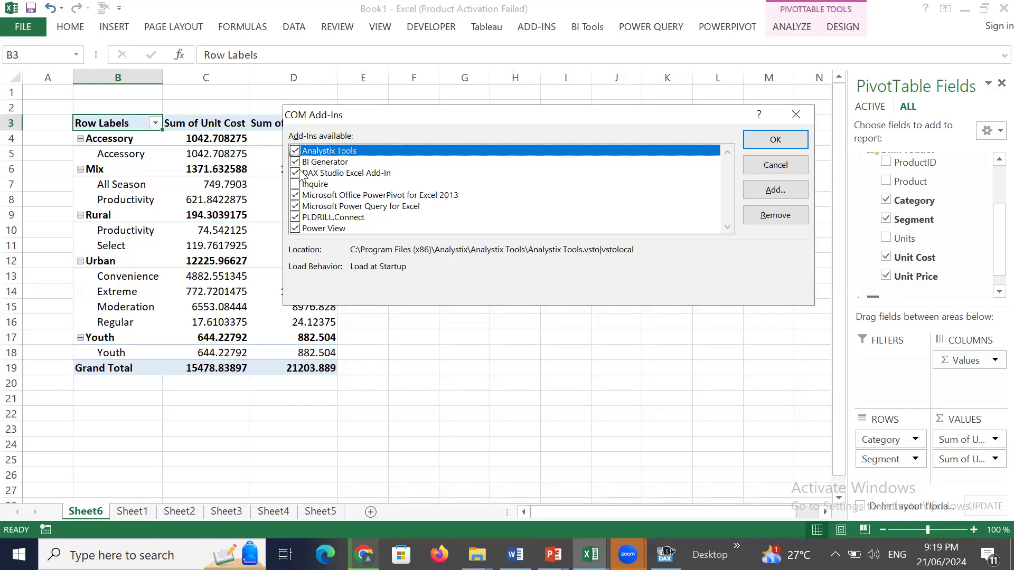
click(794, 116)
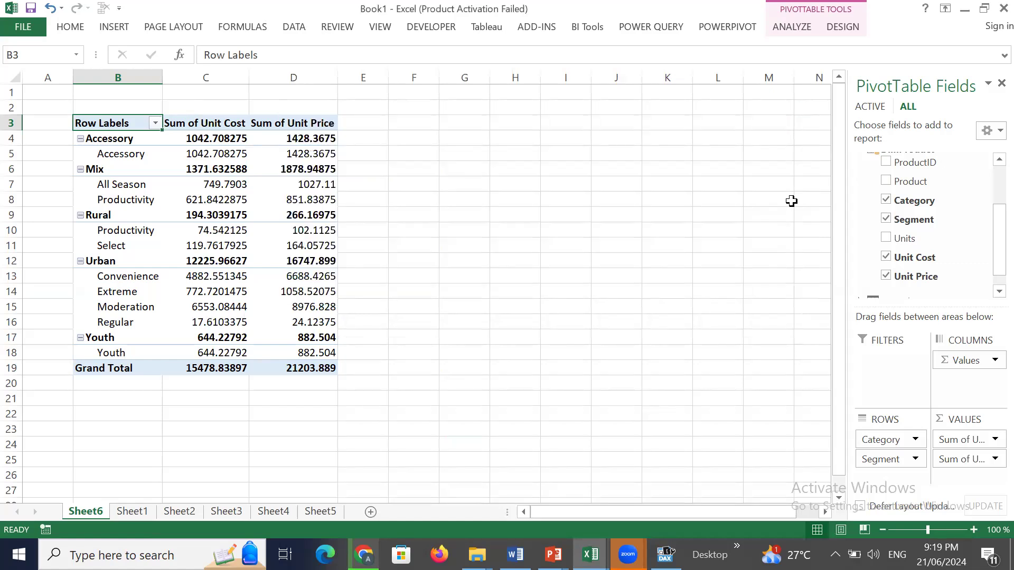
Look at where the DAX Studio add-in can be launched in Excel, and return to the worksheet
click(536, 27)
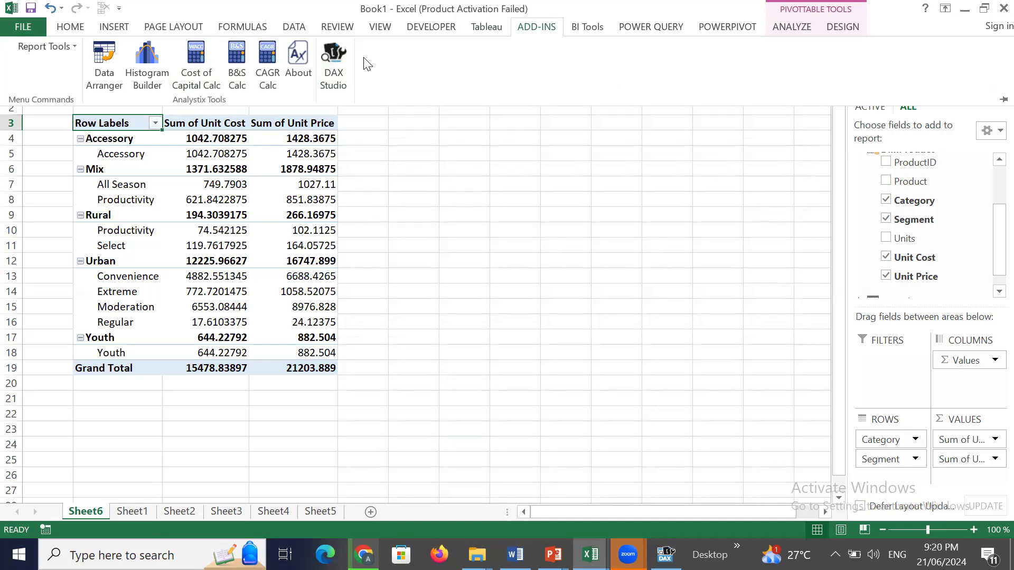
click(565, 303)
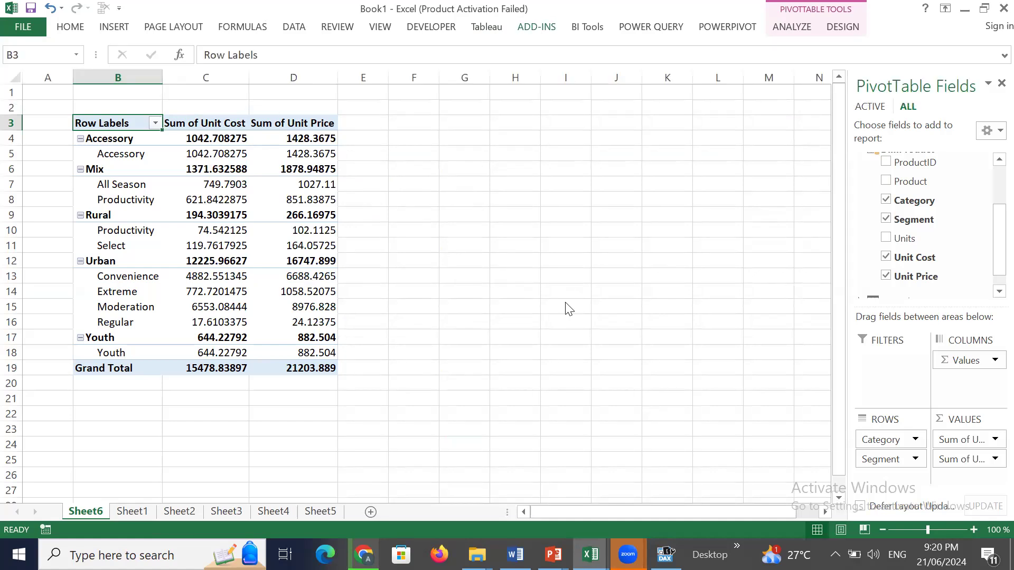
key(alt+Tab)
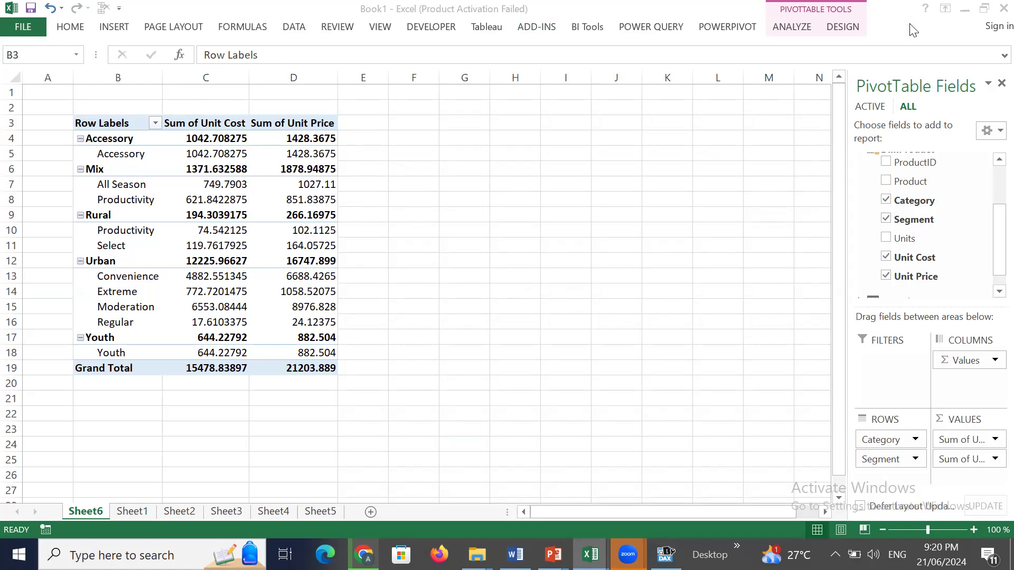
Switch to Chrome and open SQLBI's DAX Studio page from the "dax studio sqlbi" Google results
click(363, 554)
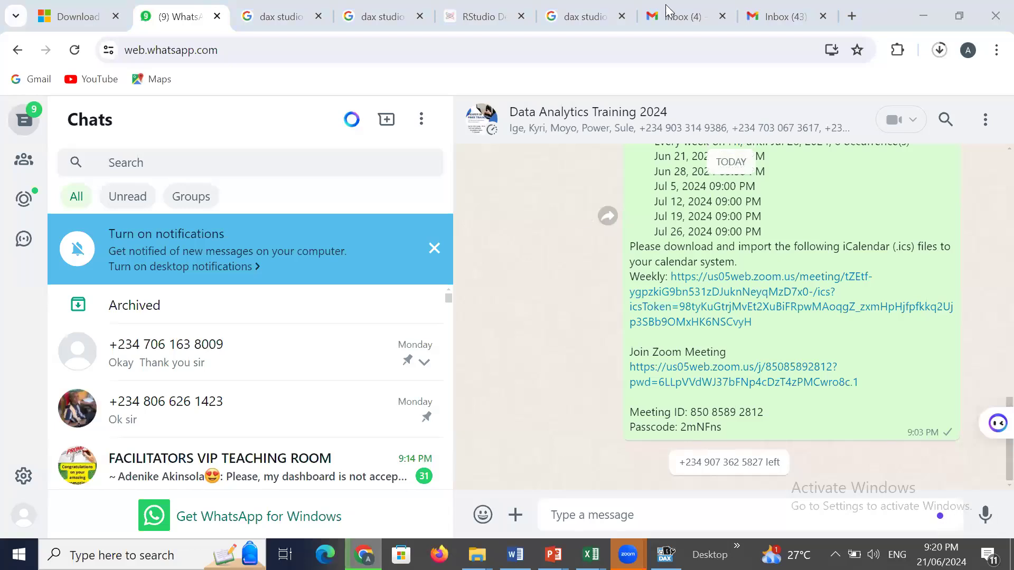
click(388, 19)
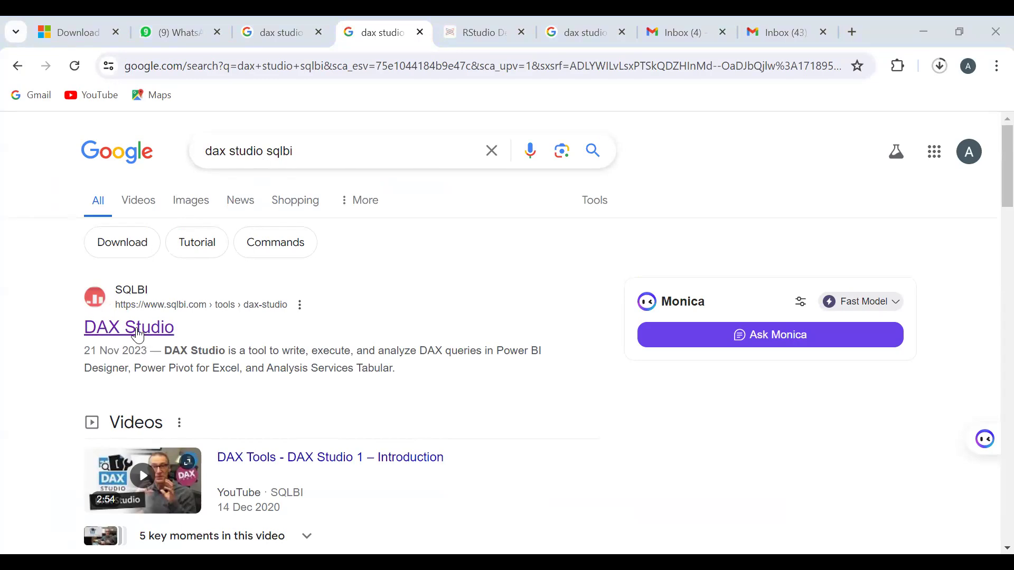
click(139, 336)
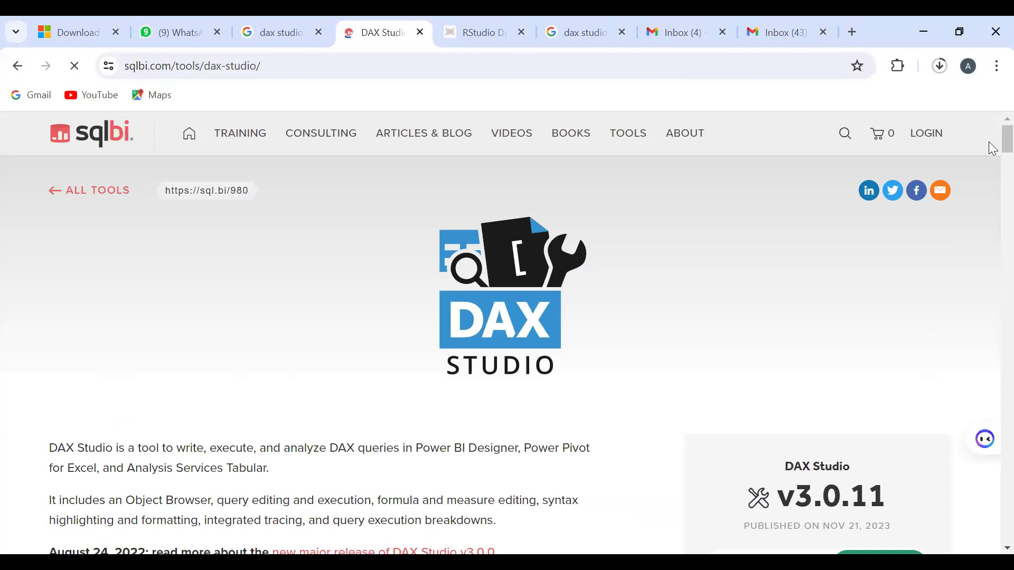
Enter the saved e-mail address on SQLBI's DAX Studio page and start the v3.0.11 download
scroll(990, 168, down, 6)
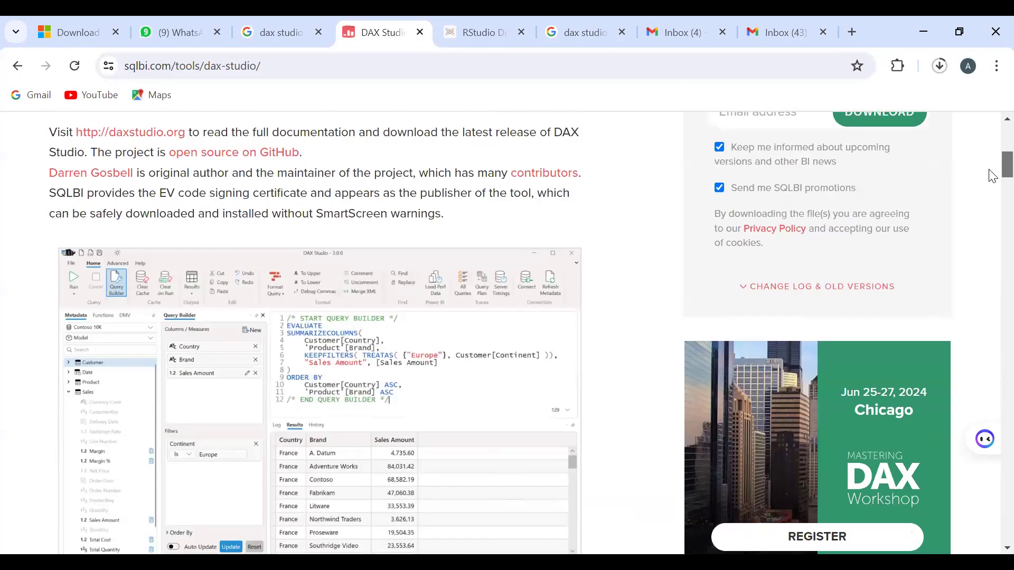
scroll(993, 174, up, 3)
scroll(993, 171, down, 2)
scroll(992, 171, up, 2)
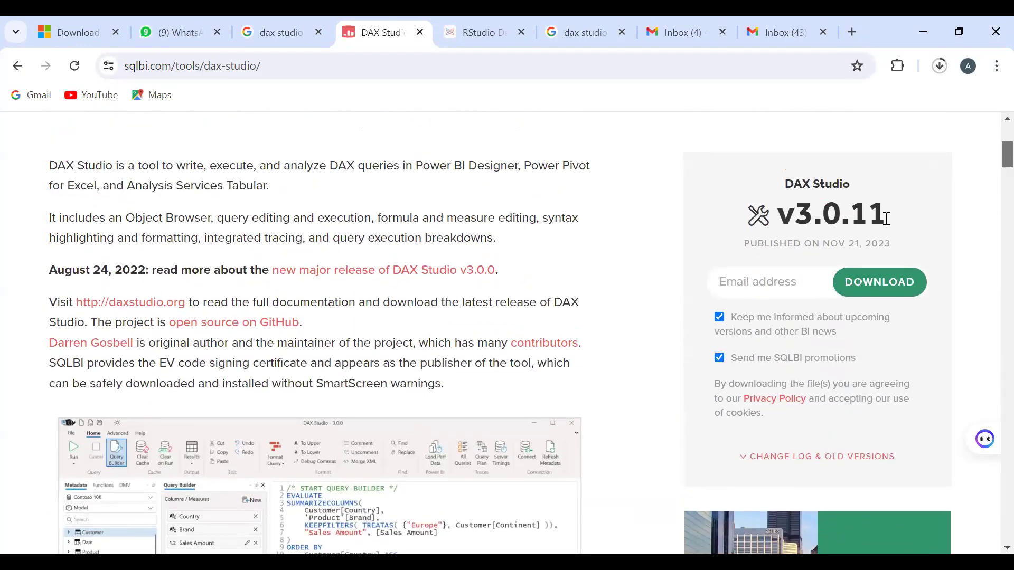
click(875, 287)
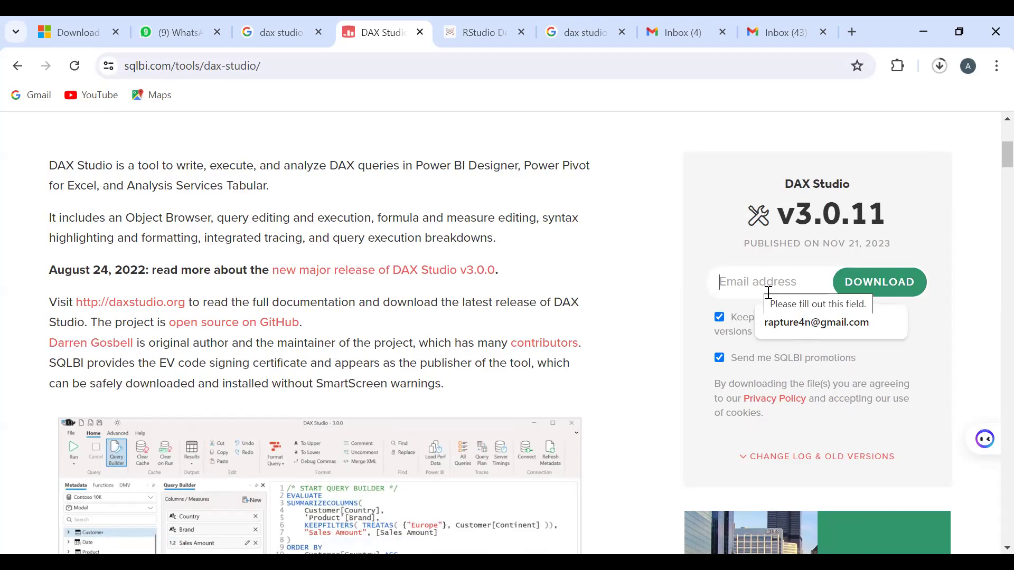
click(786, 322)
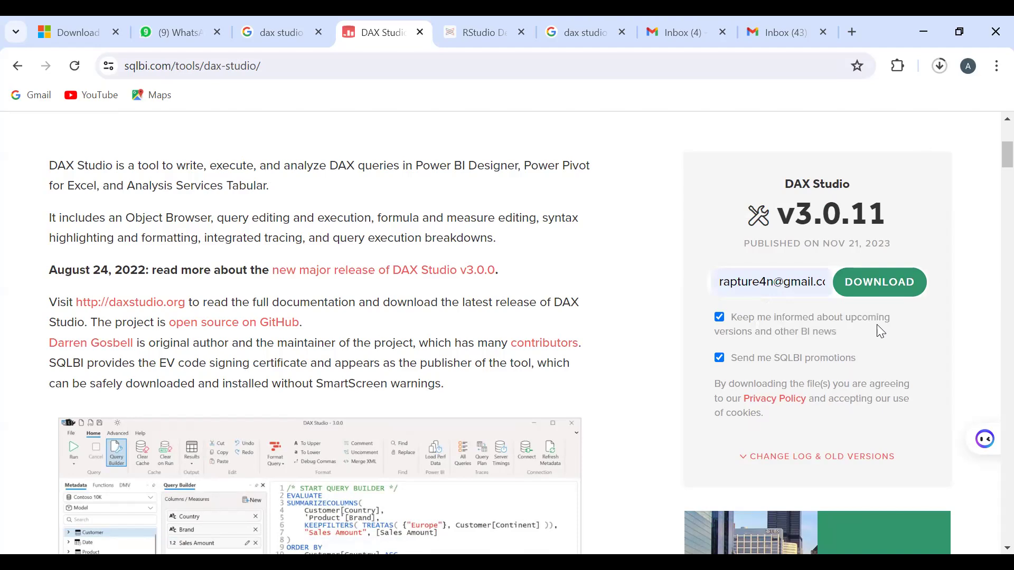
click(889, 291)
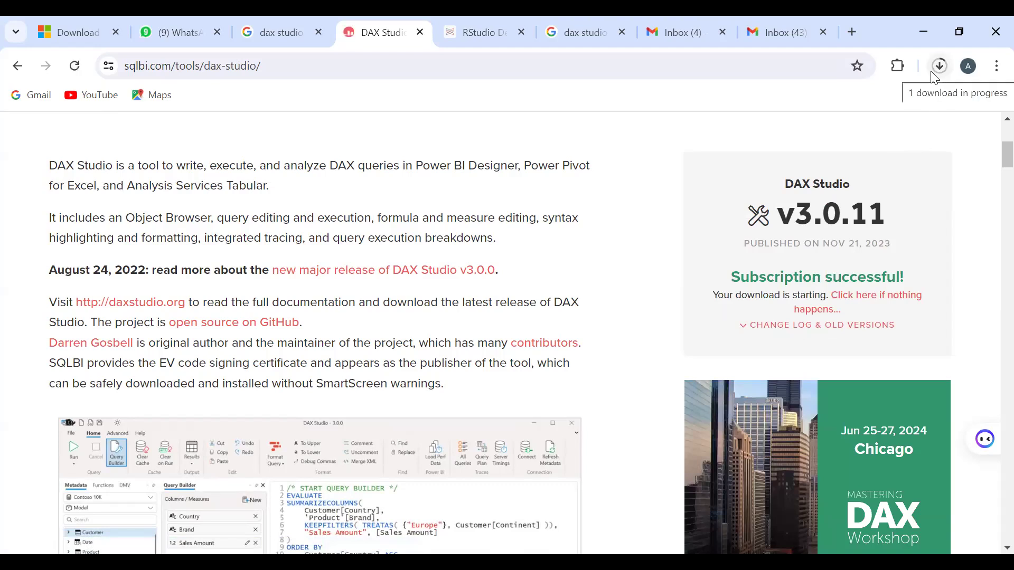
Pause the DaxStudio_3_0_11_setup download started from SQLBI and close the recent download history
click(938, 68)
click(886, 136)
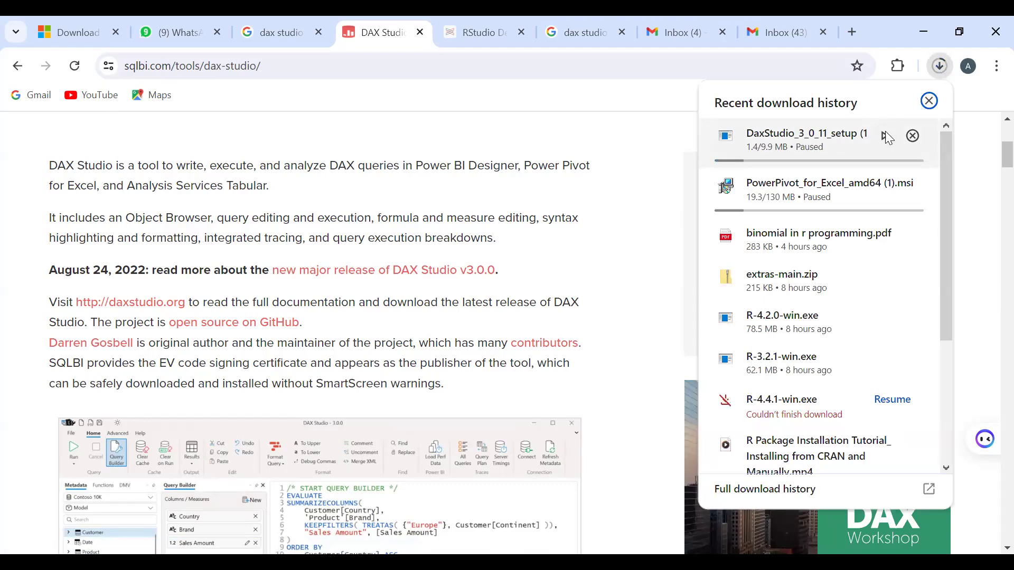
click(583, 150)
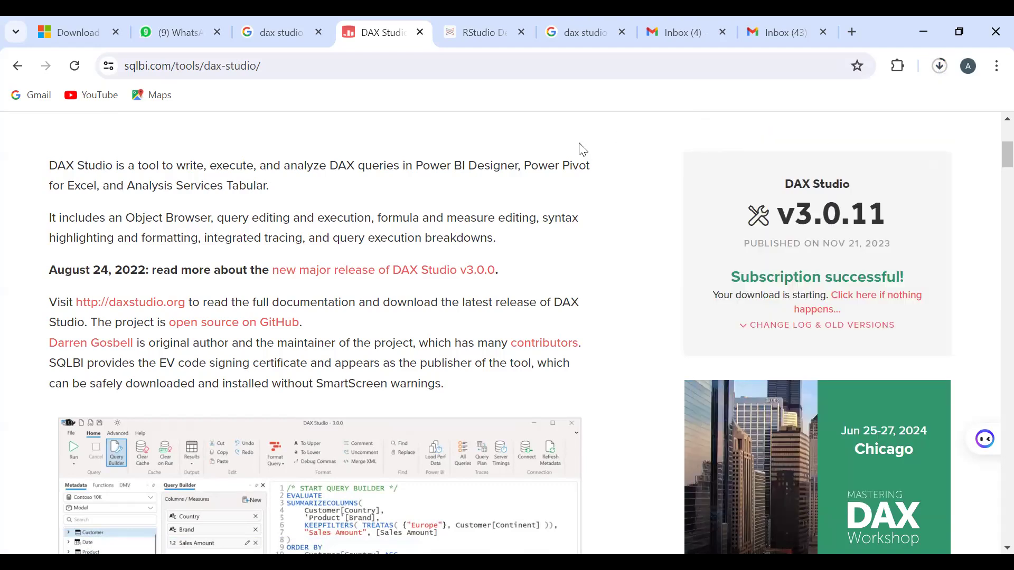
Go back to the "dax studio sqlbi" Google results and highlight the search phrase
click(276, 30)
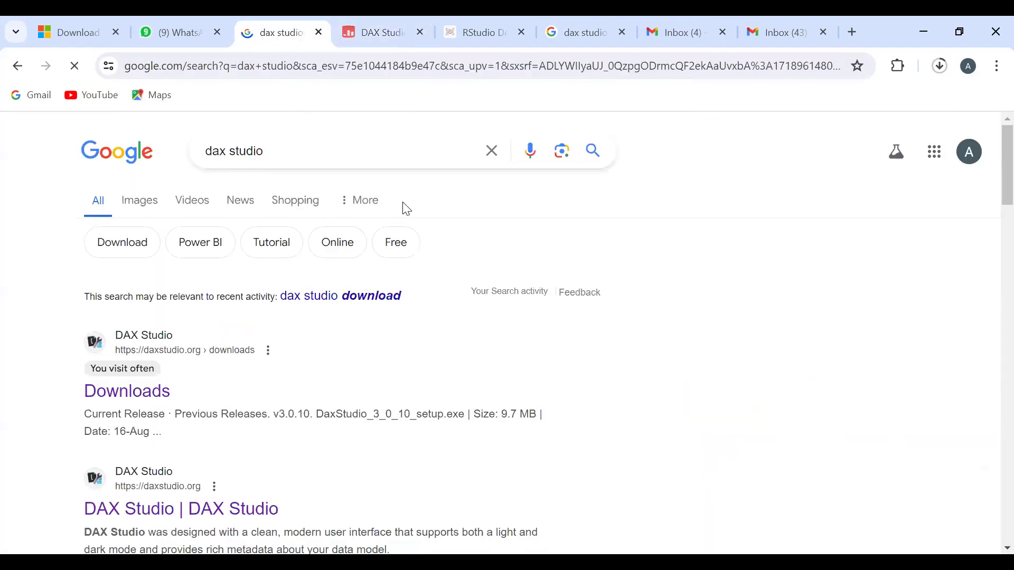
click(399, 41)
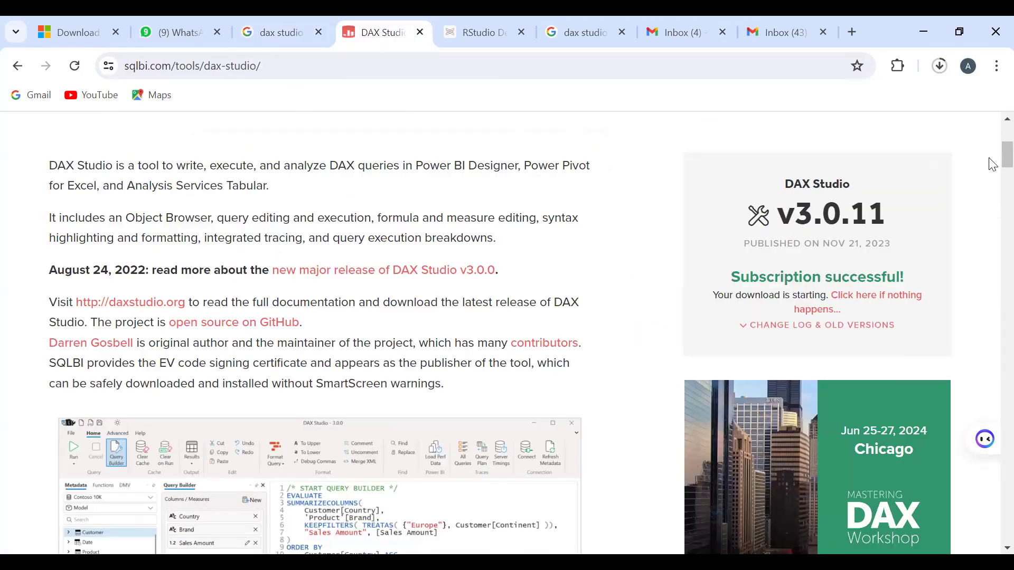
click(18, 68)
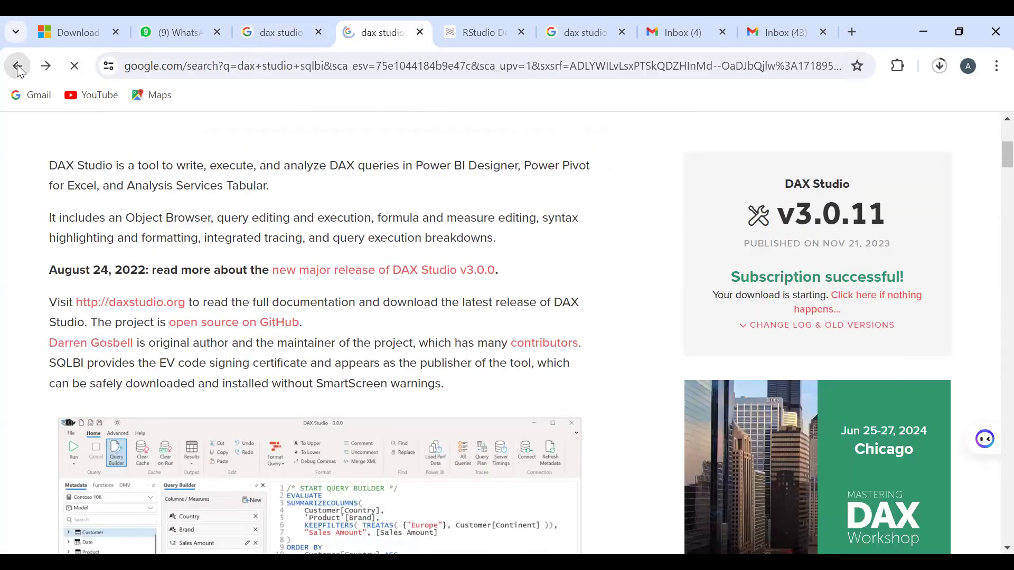
drag(327, 161, 194, 139)
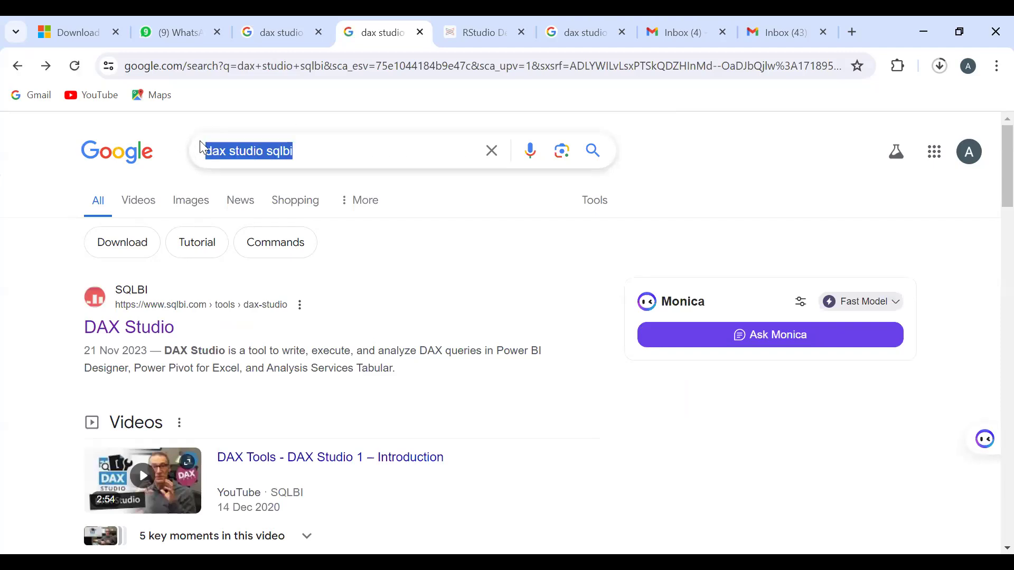
Download the DaxStudio_3_0_11_setup.exe installer from daxstudio.org's Downloads page, found in the "dax studio" results, and pause the transfer
click(274, 32)
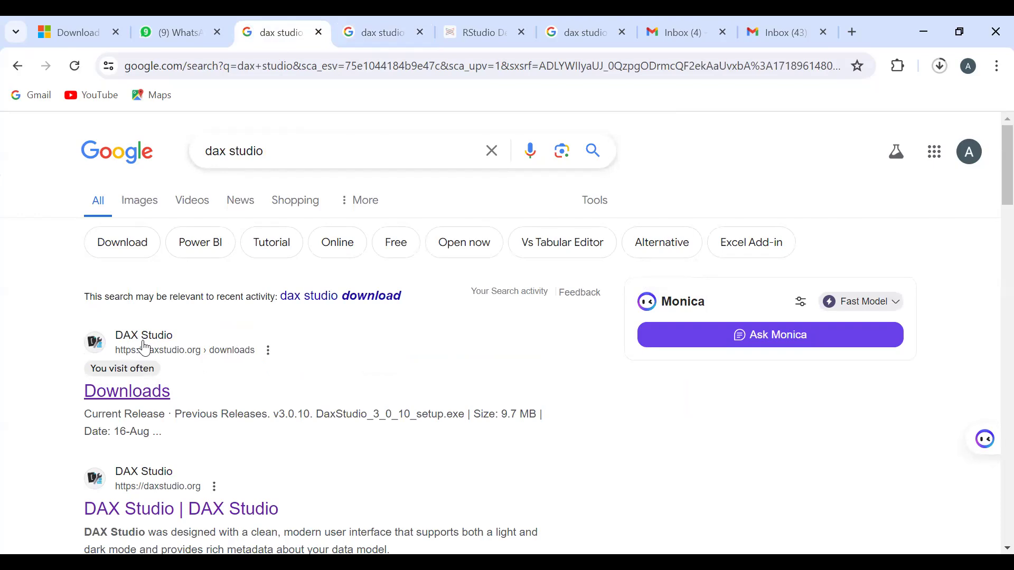
click(120, 401)
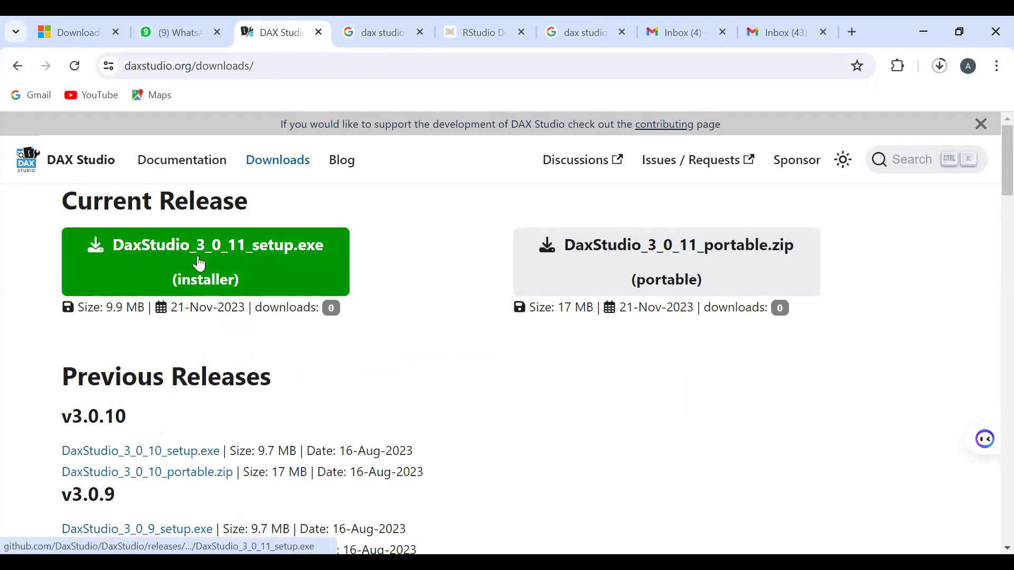
click(941, 66)
click(888, 137)
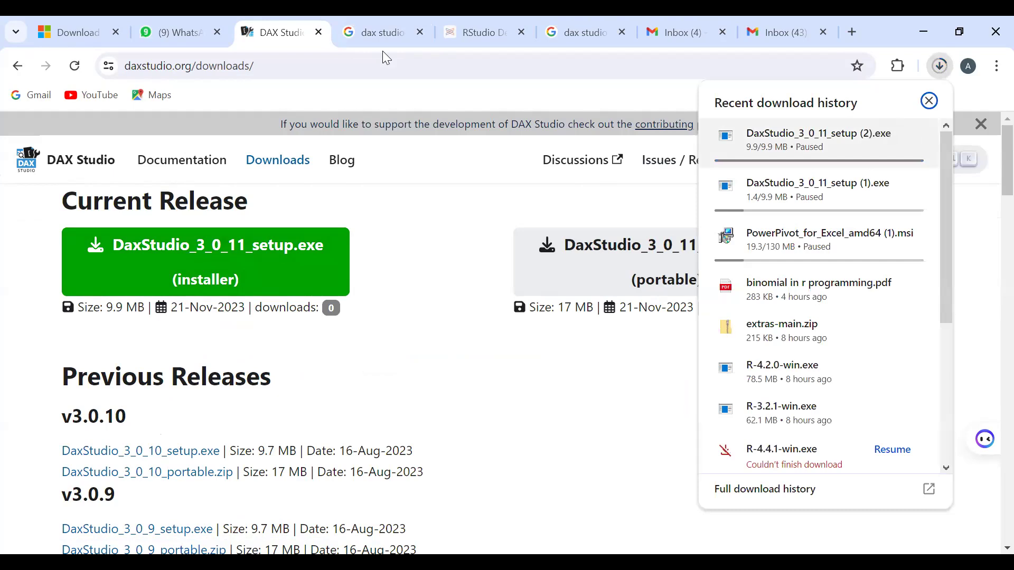
Search Google for "power bi desktop free download" and open Microsoft's official Power BI Desktop download page
click(384, 33)
click(387, 33)
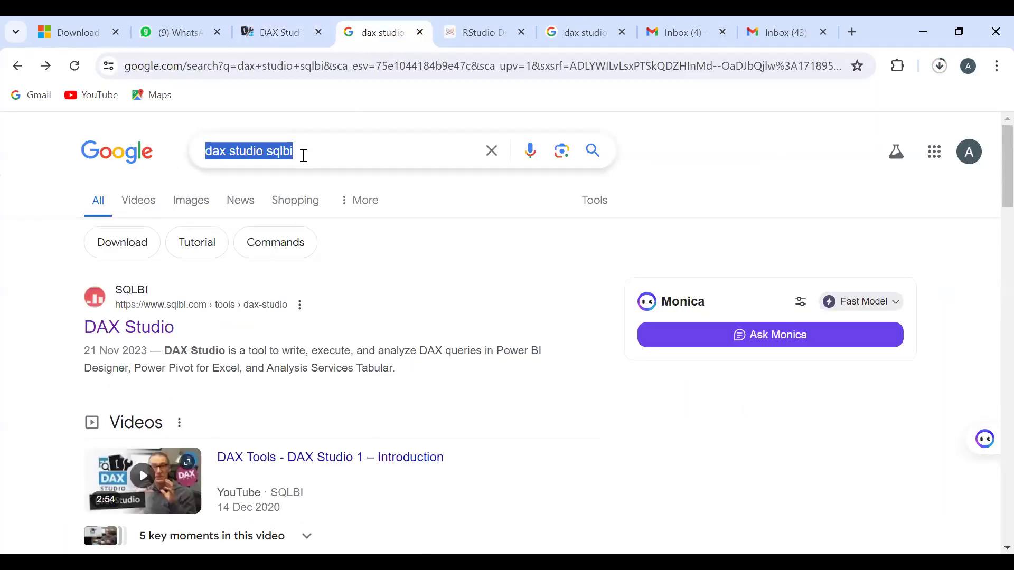
click(304, 158)
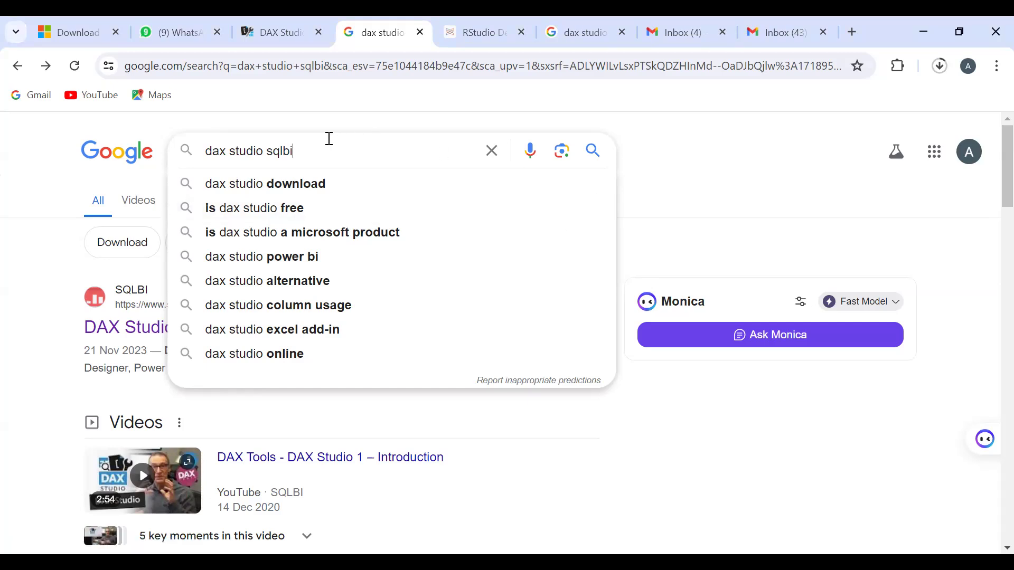
key(ctrl+a)
text(power bi)
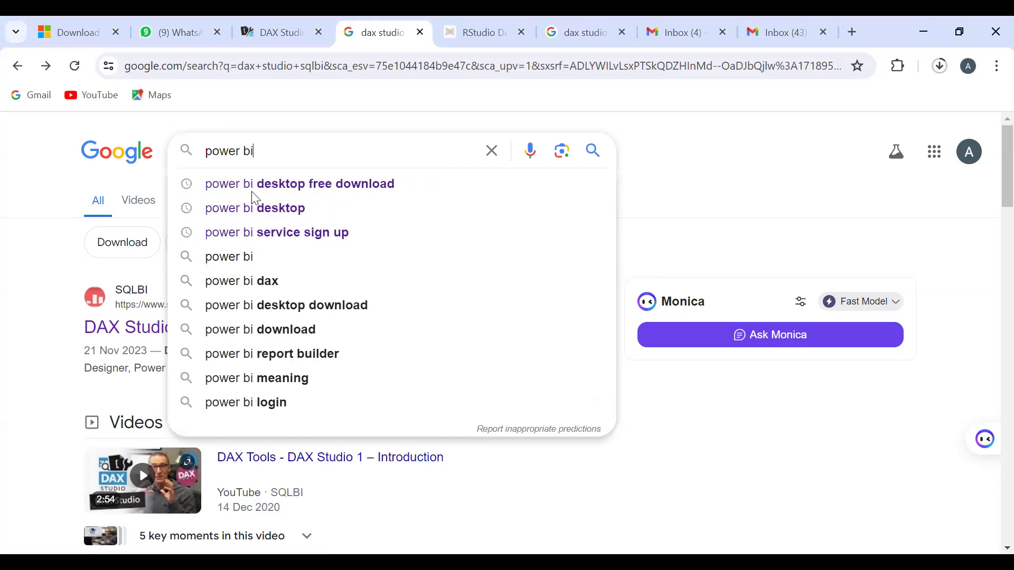
click(319, 184)
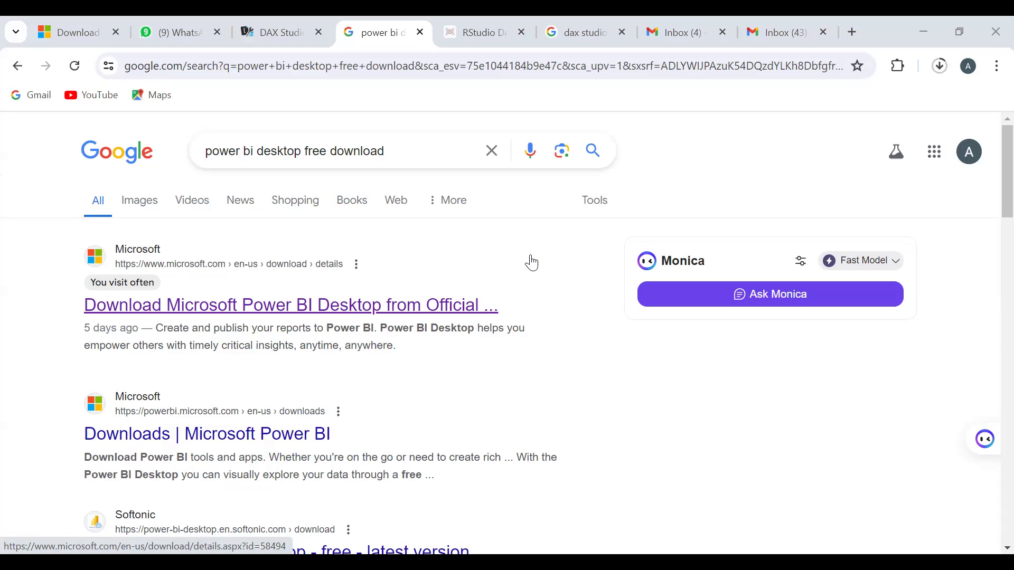
click(288, 312)
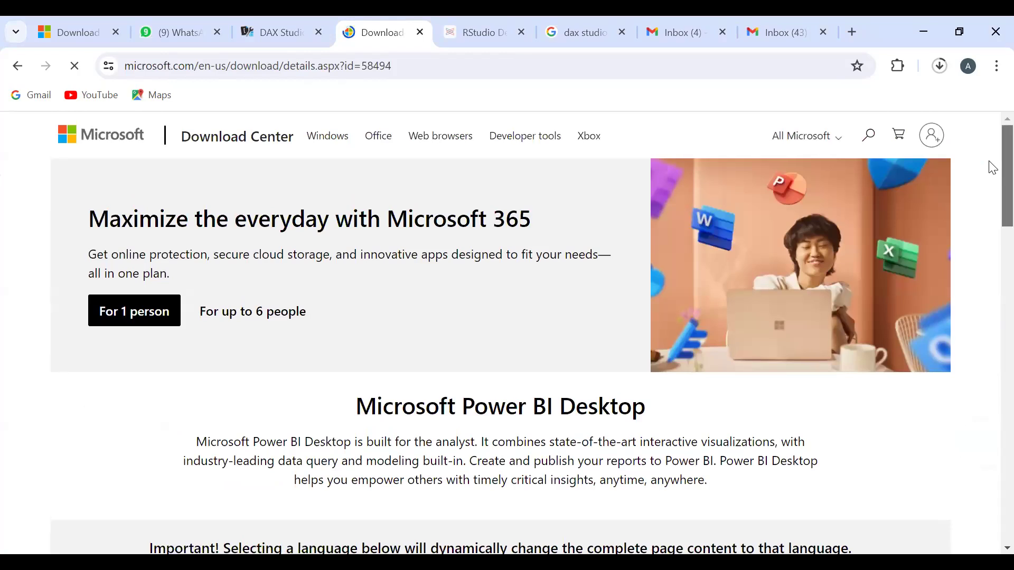
Review the Power BI Desktop file details and download the English PBIDesktopSetup_x64.exe installer
scroll(991, 175, down, 6)
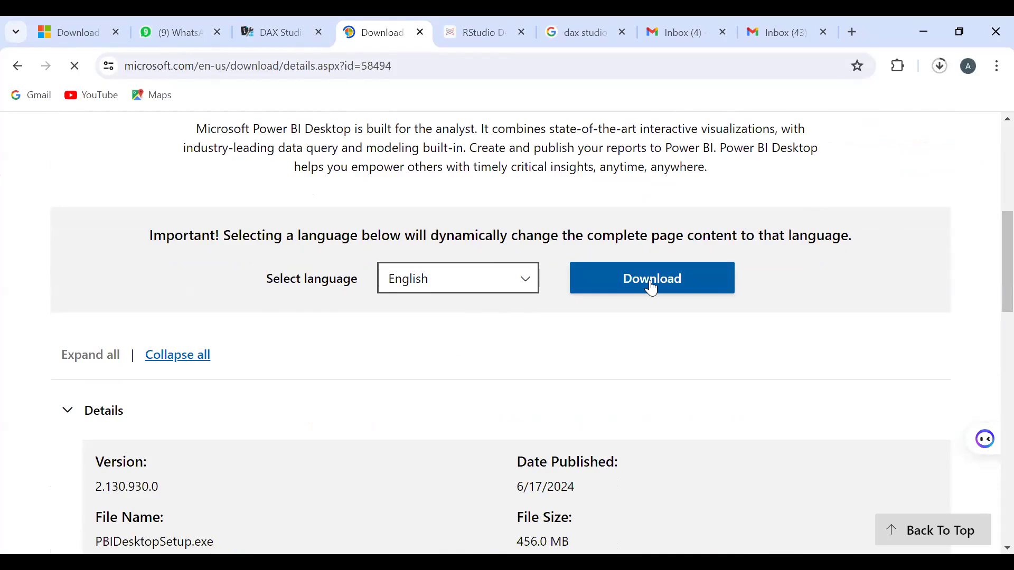
scroll(993, 286, down, 3)
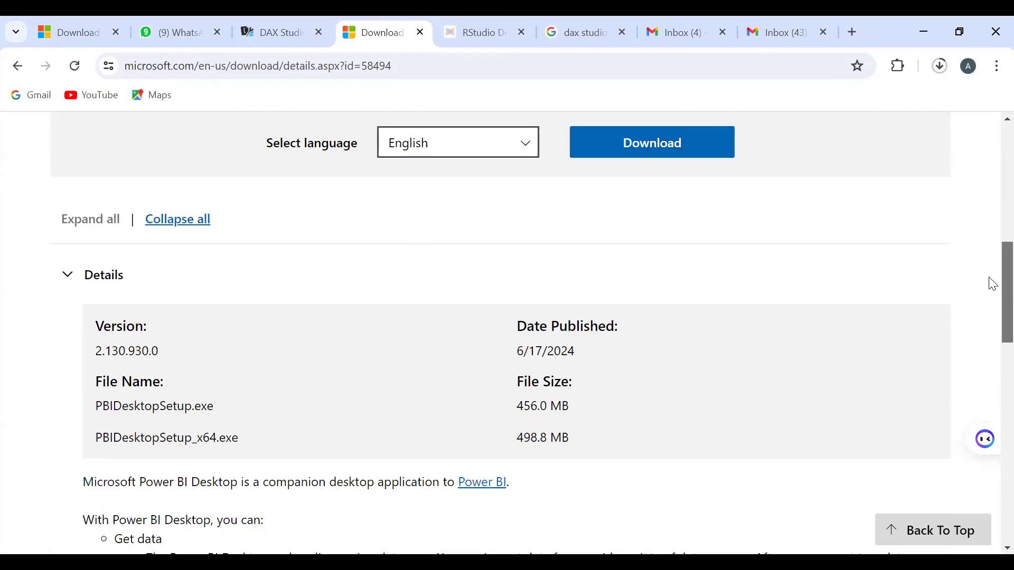
scroll(991, 296, down, 3)
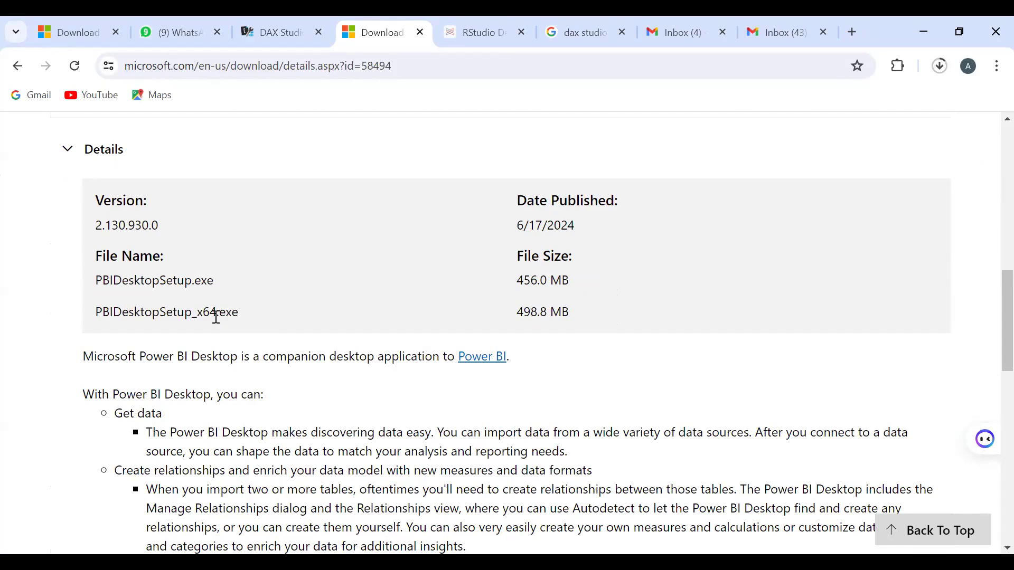
scroll(993, 243, up, 7)
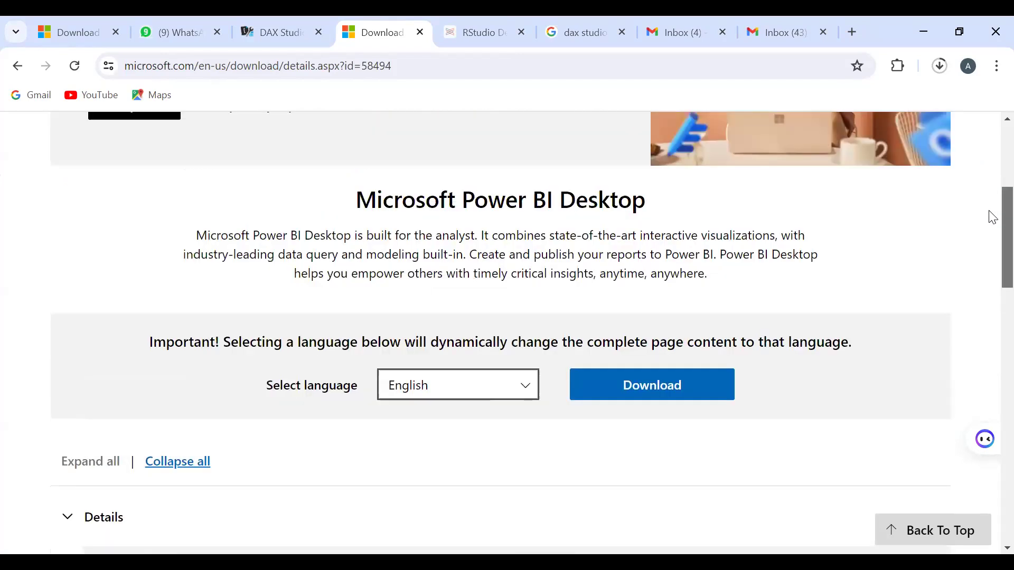
scroll(990, 231, down, 1)
click(648, 334)
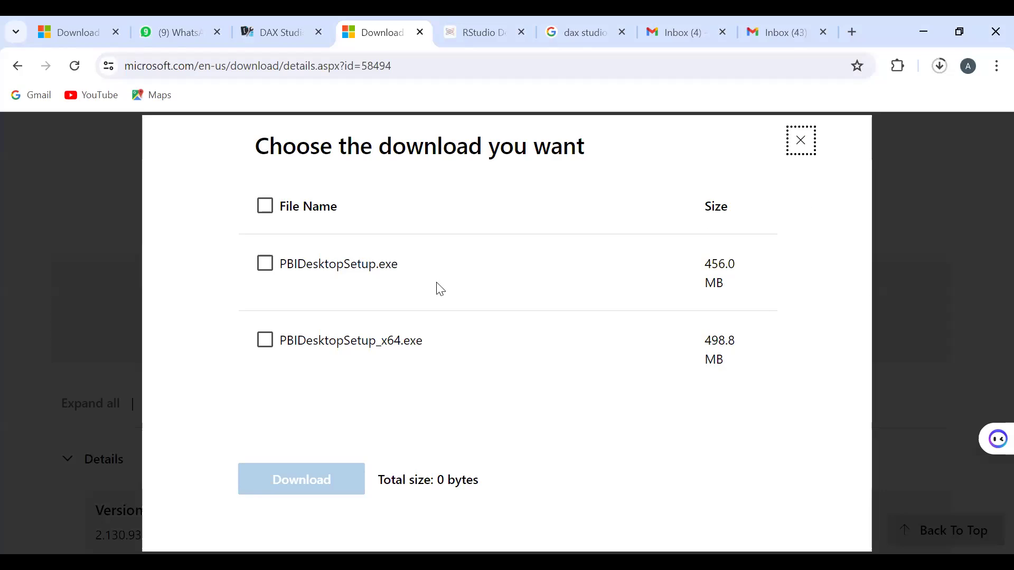
click(263, 341)
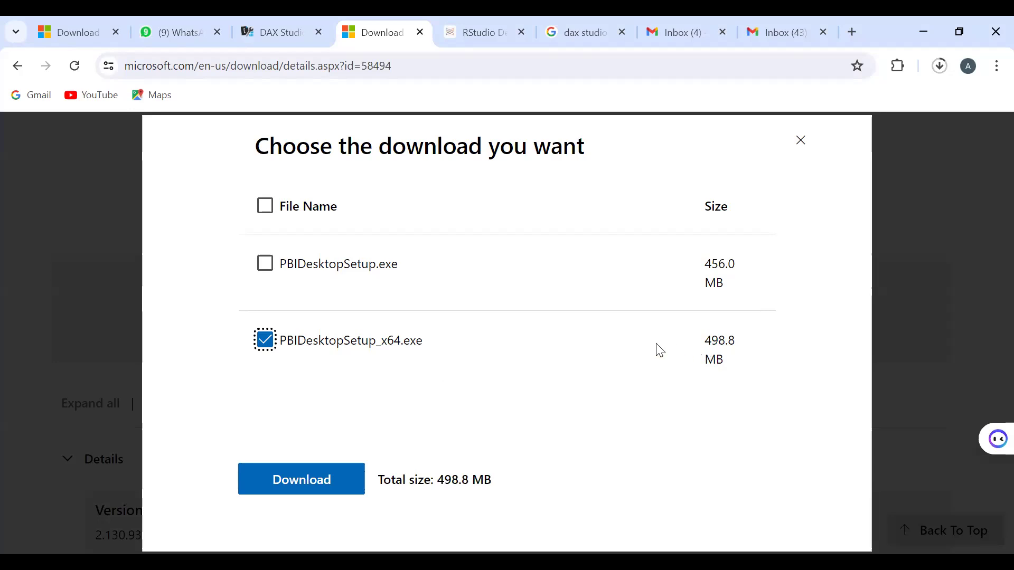
click(312, 482)
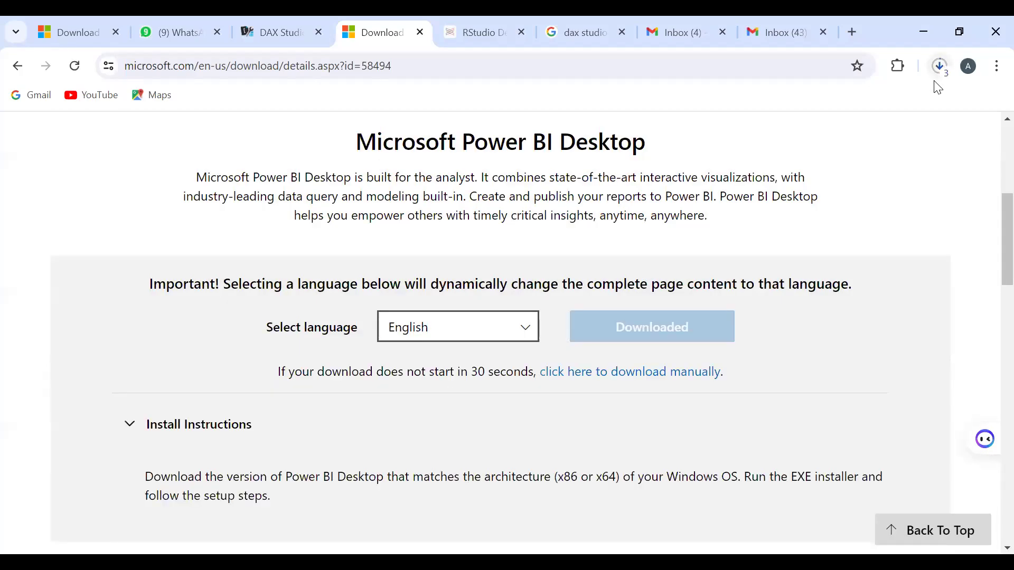
Pause the PBIDesktopSetup_x64.exe download and close the recent download history
click(939, 66)
click(885, 138)
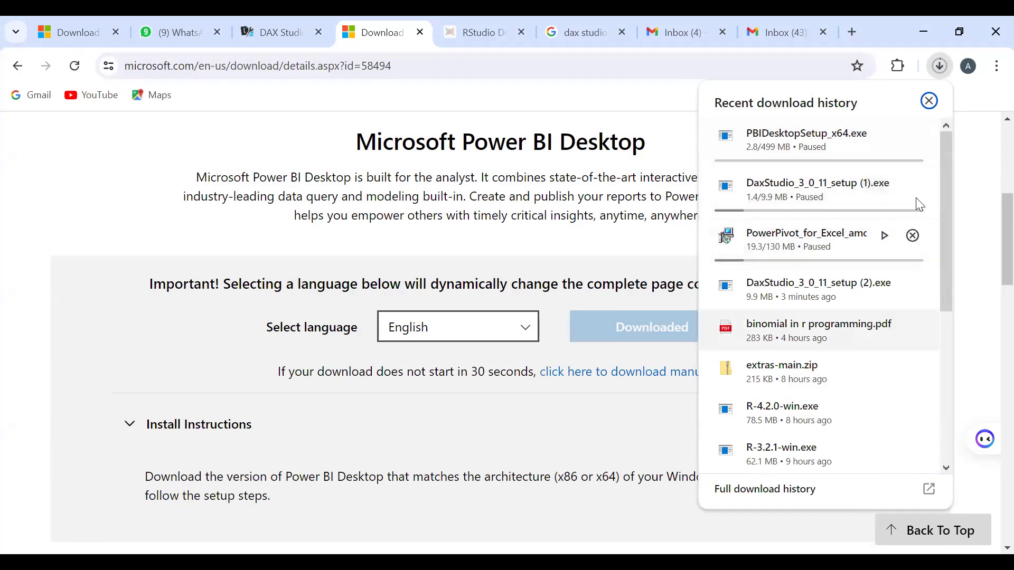
click(929, 102)
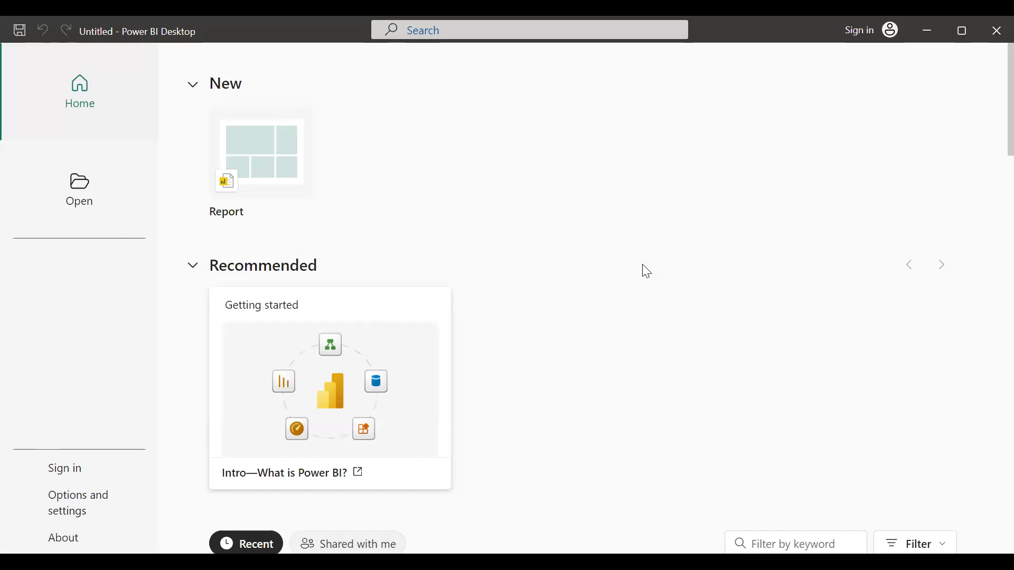
Switch to Power BI Desktop, create a blank report and look through the Insert, Modeling and View commands
click(258, 166)
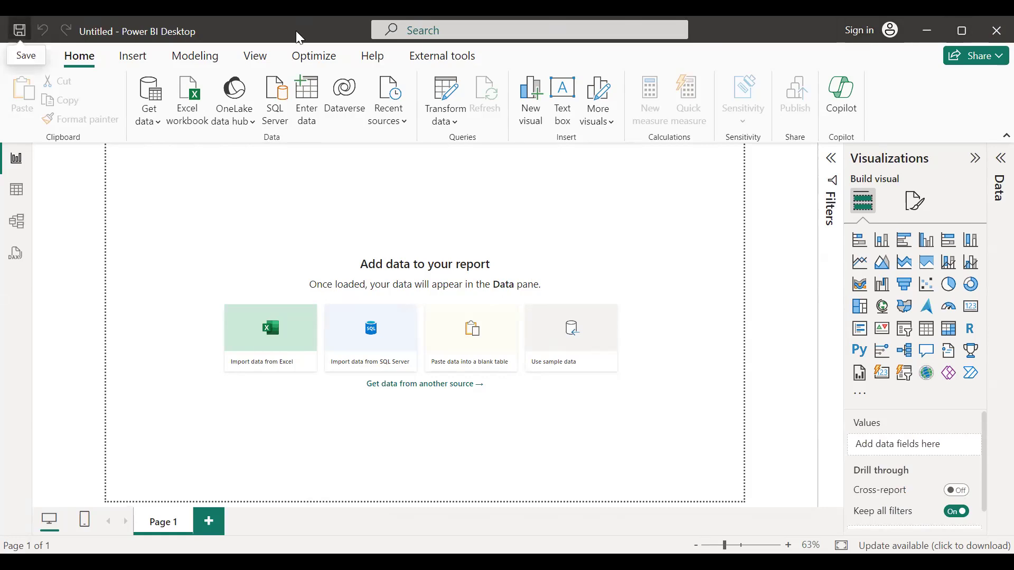
click(131, 57)
click(193, 58)
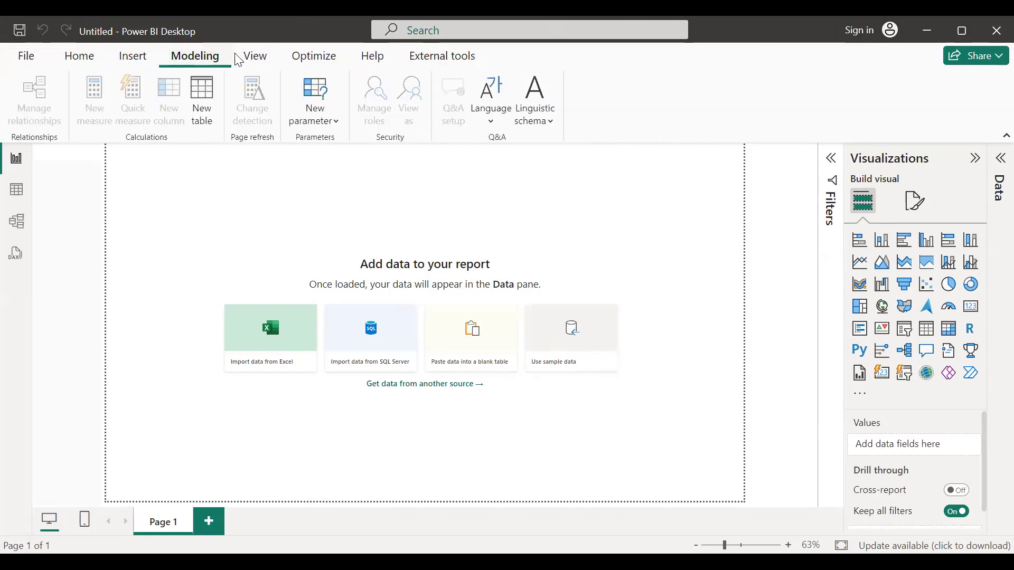
click(258, 56)
click(82, 53)
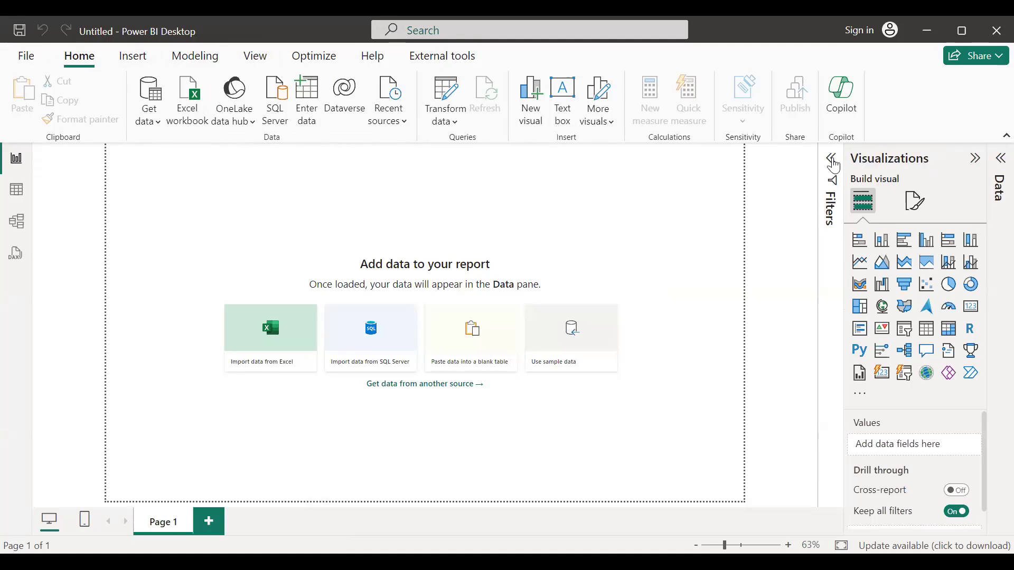
Expand the Filters and Data panes and look at the empty report's Table and Model views
click(834, 167)
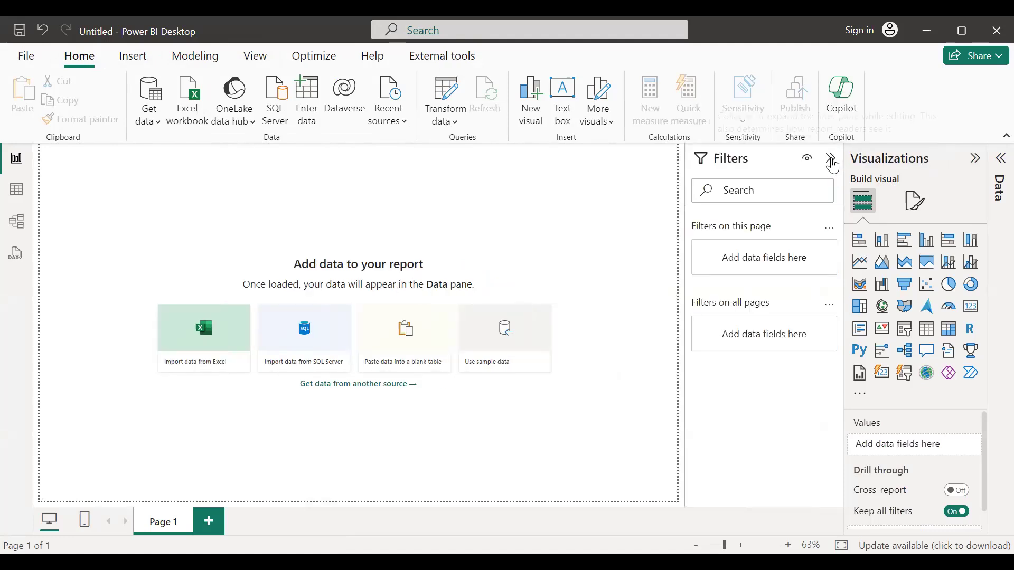
click(996, 175)
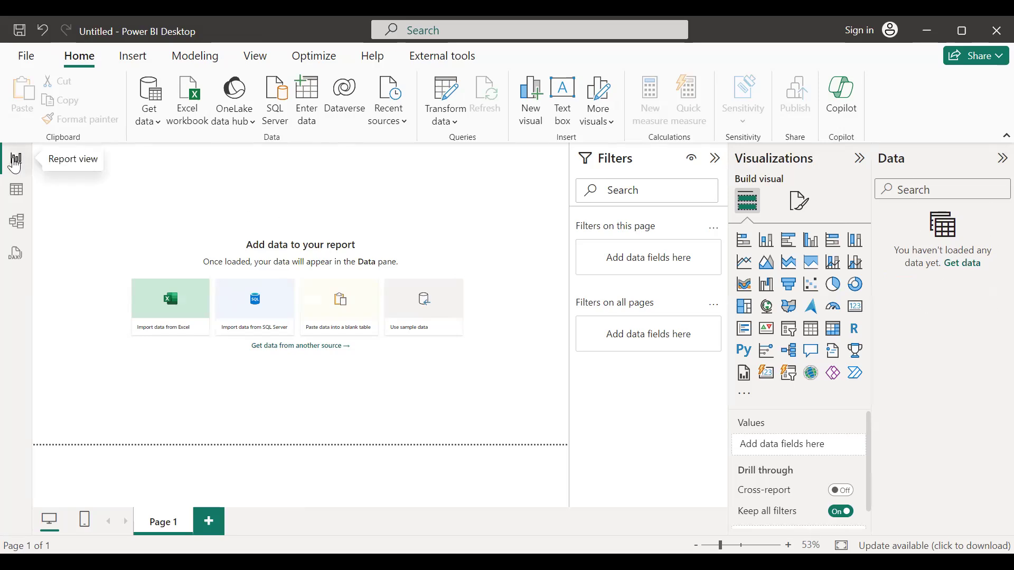
click(16, 192)
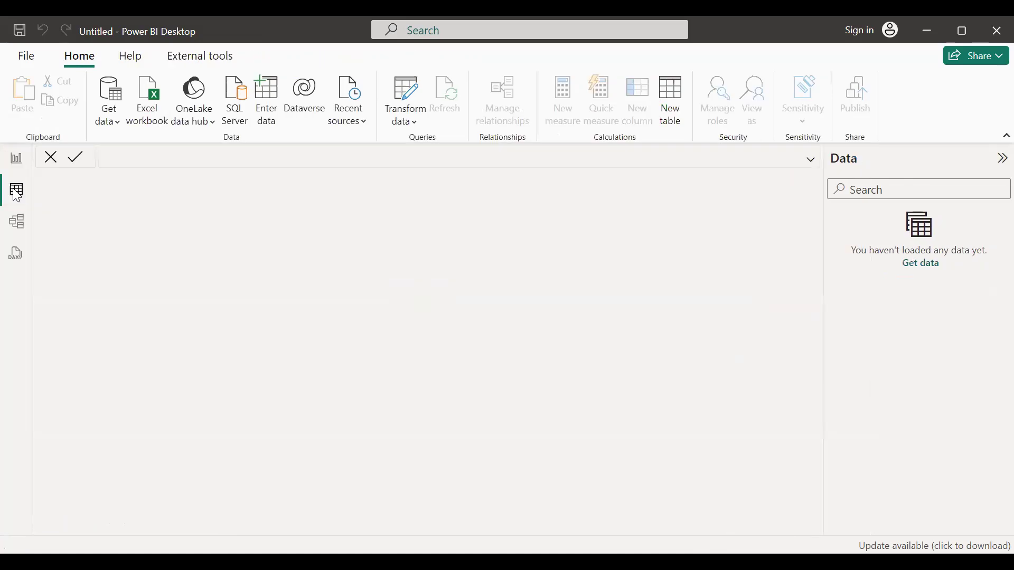
click(17, 222)
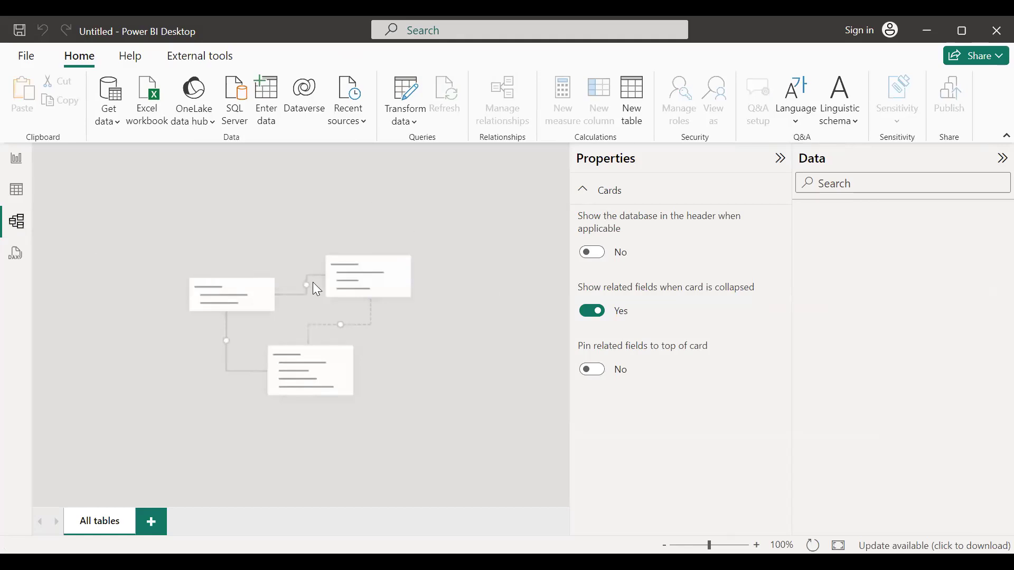
Look at the empty report's DAX Query View and return to the Report view
click(18, 257)
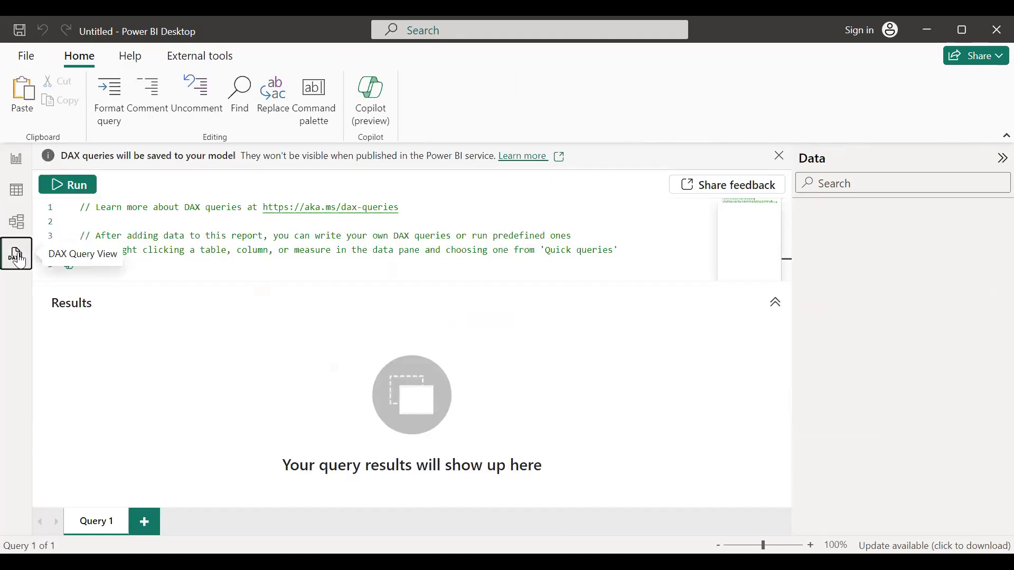
click(11, 171)
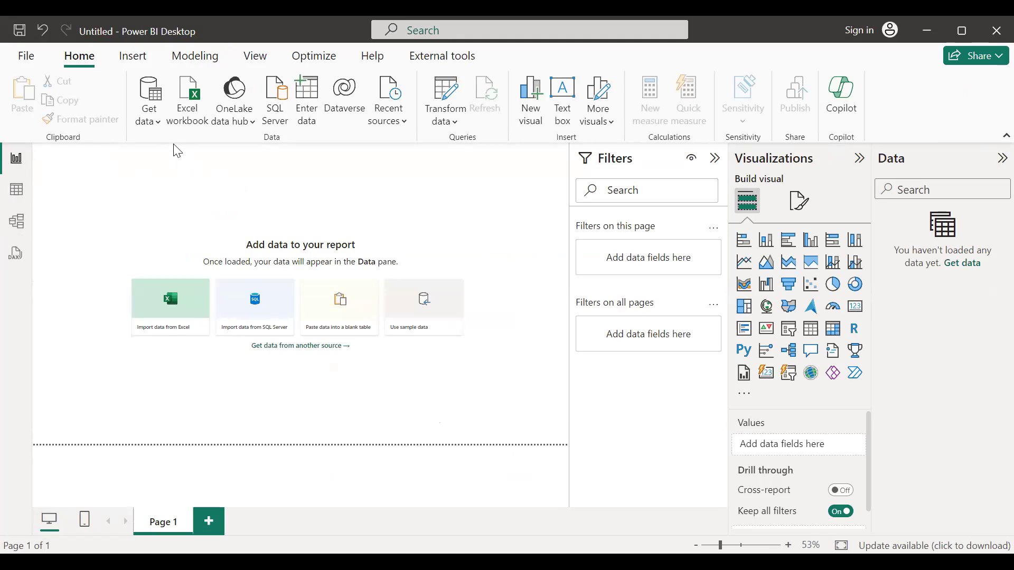
click(160, 125)
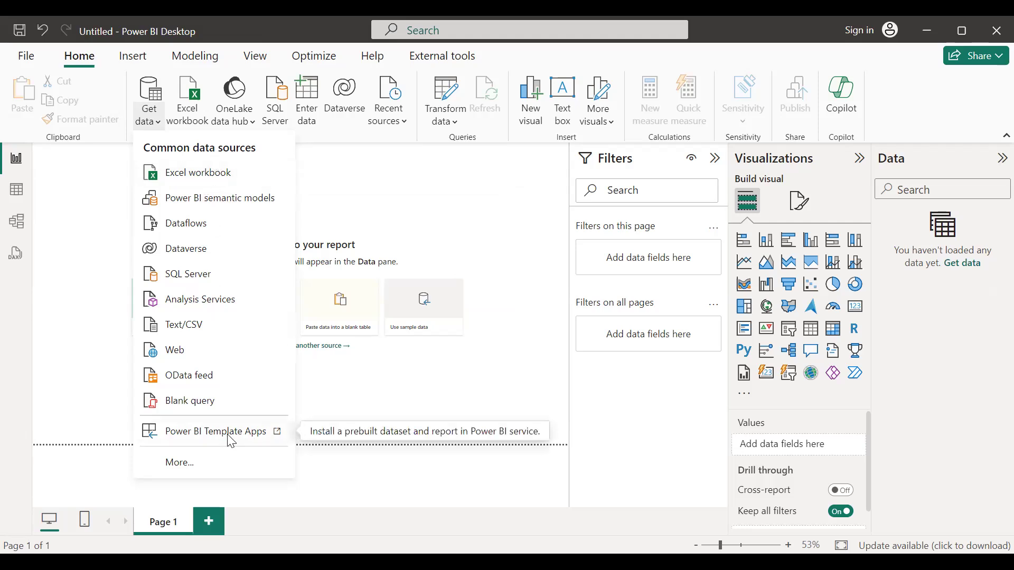
click(225, 182)
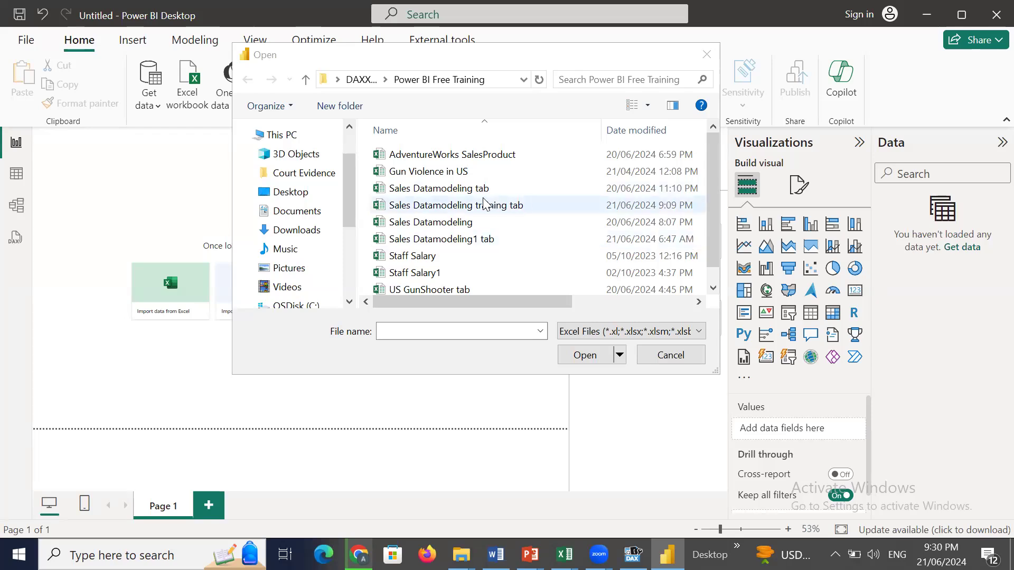
click(709, 54)
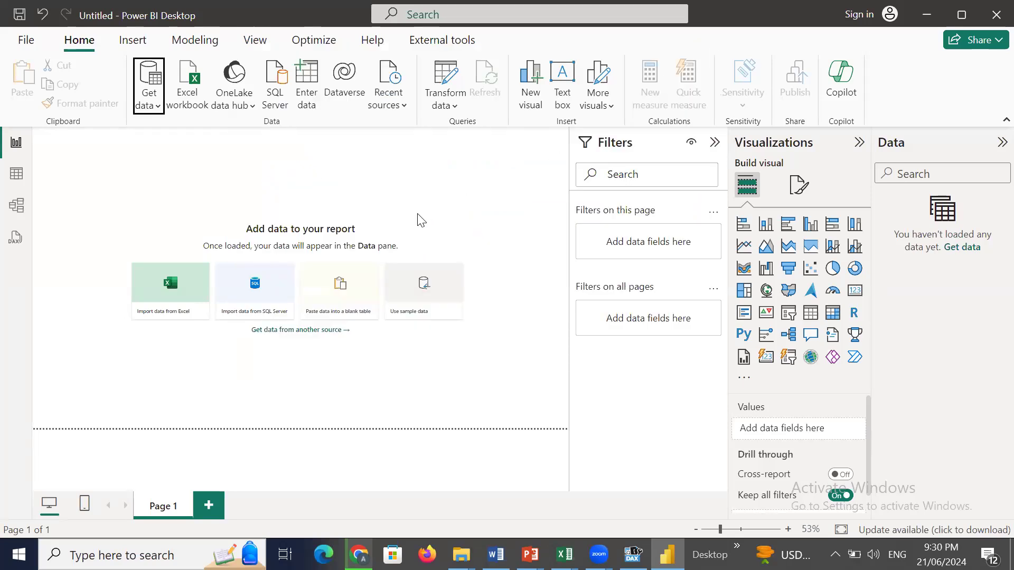
Switch to the Sales Datamodeling workbook in Excel and review the FactSales diagram with its surrounding dimension tables
mouse_move(564, 555)
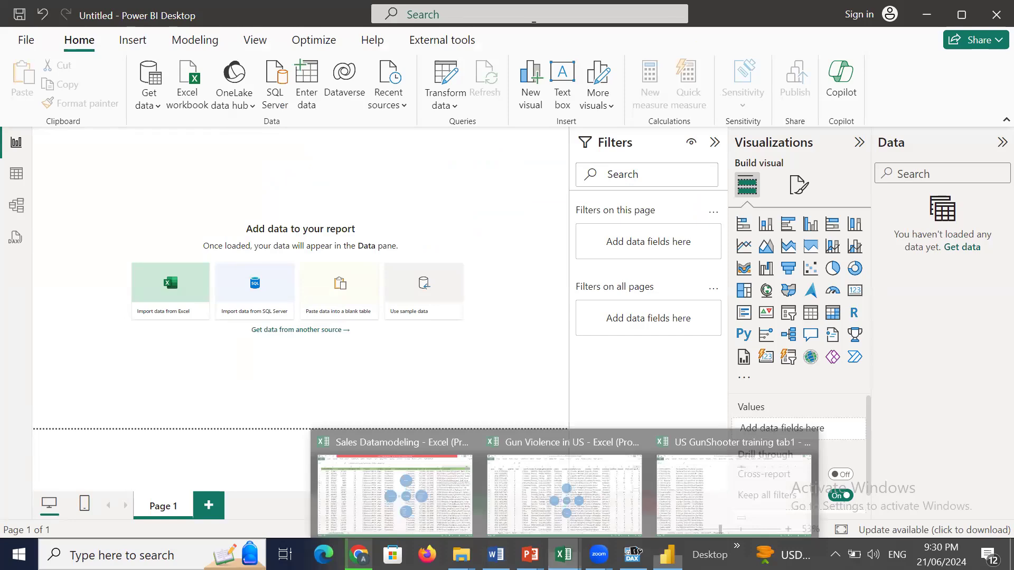
click(429, 489)
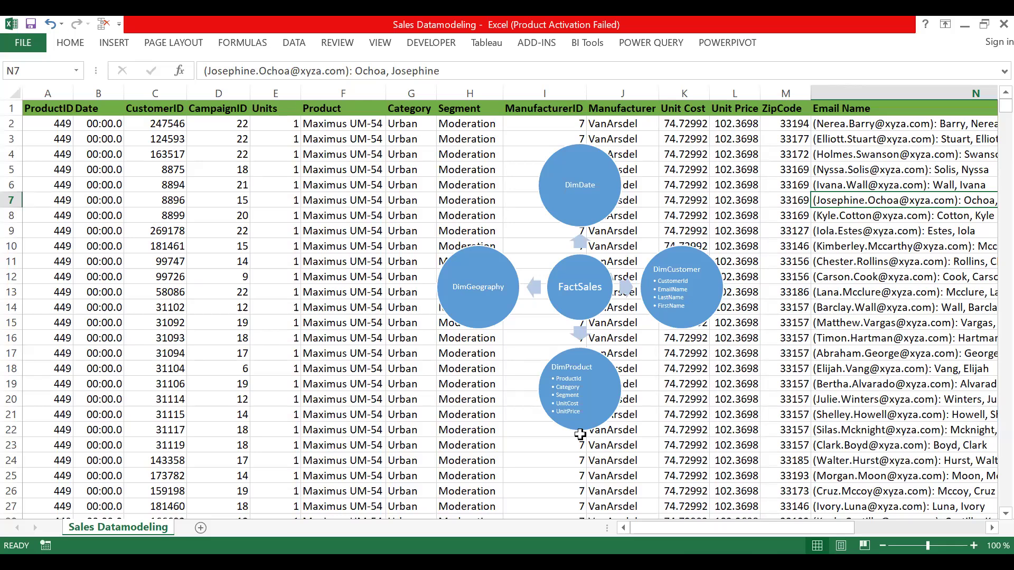
key(alt+Tab)
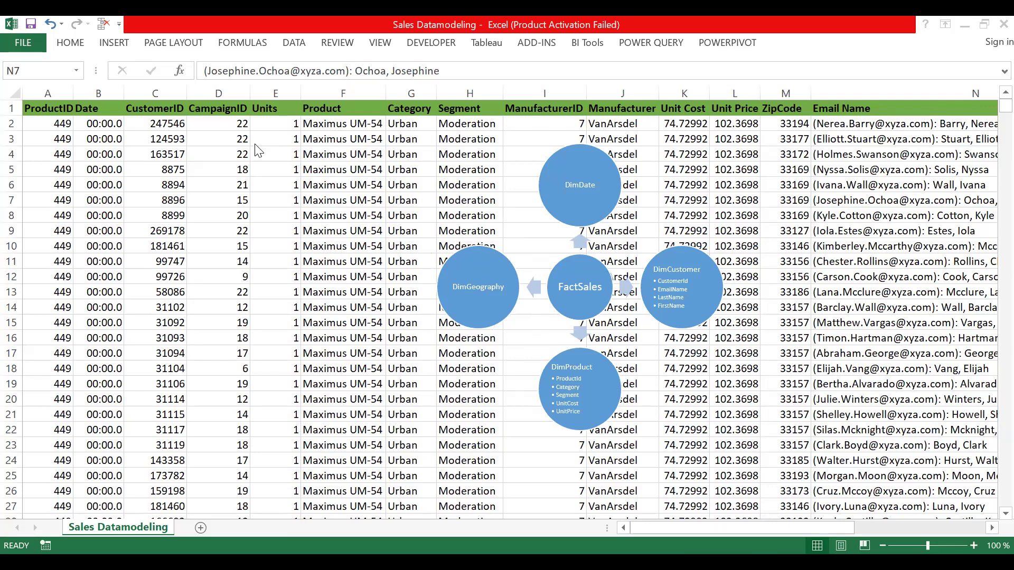
click(410, 175)
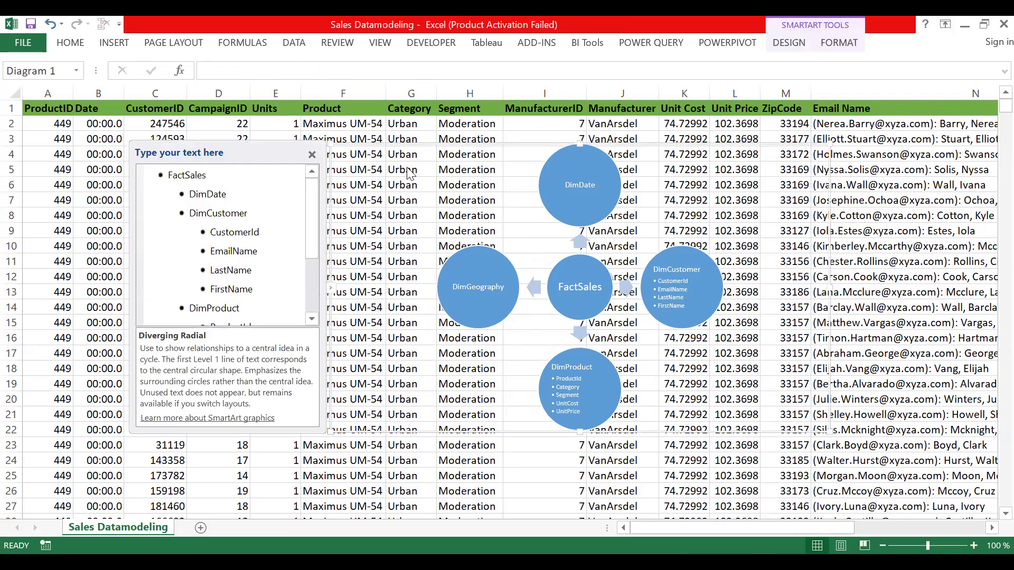
click(850, 202)
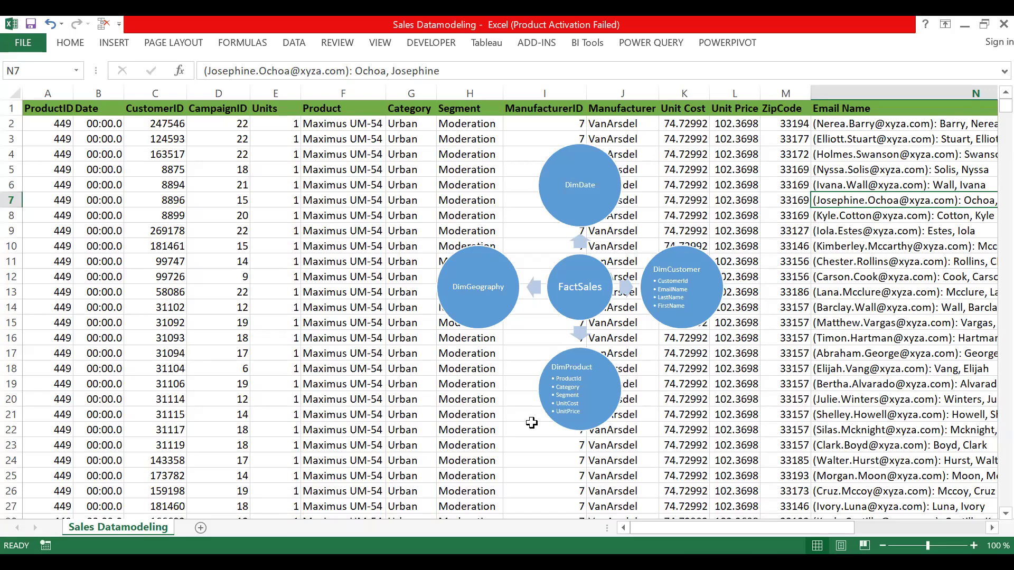
Switch to Power BI Desktop and connect to the Sales Datamodeling Excel workbook in the Power BI Free Training folder
key(alt+Tab)
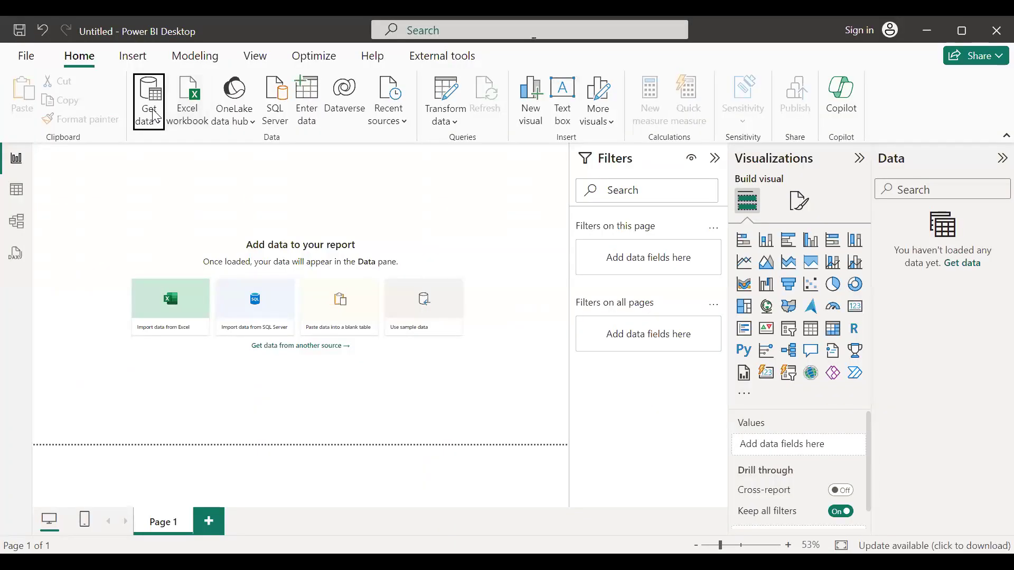
click(150, 105)
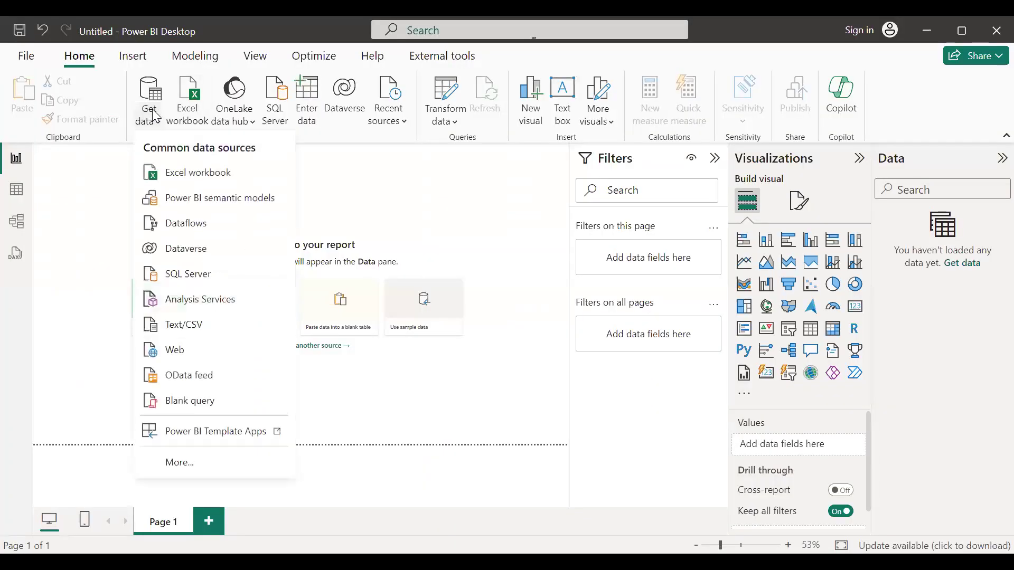
click(197, 180)
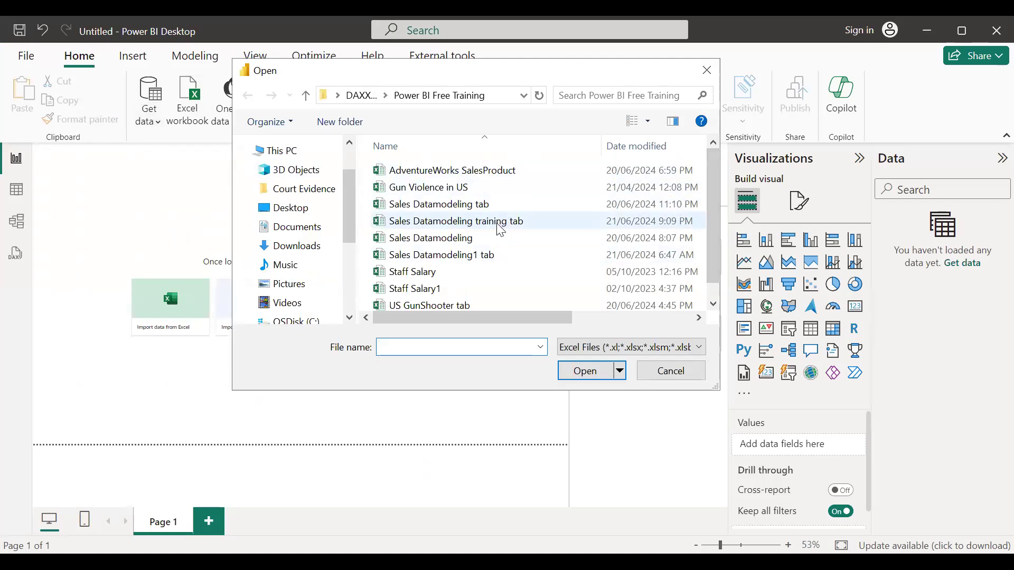
click(468, 246)
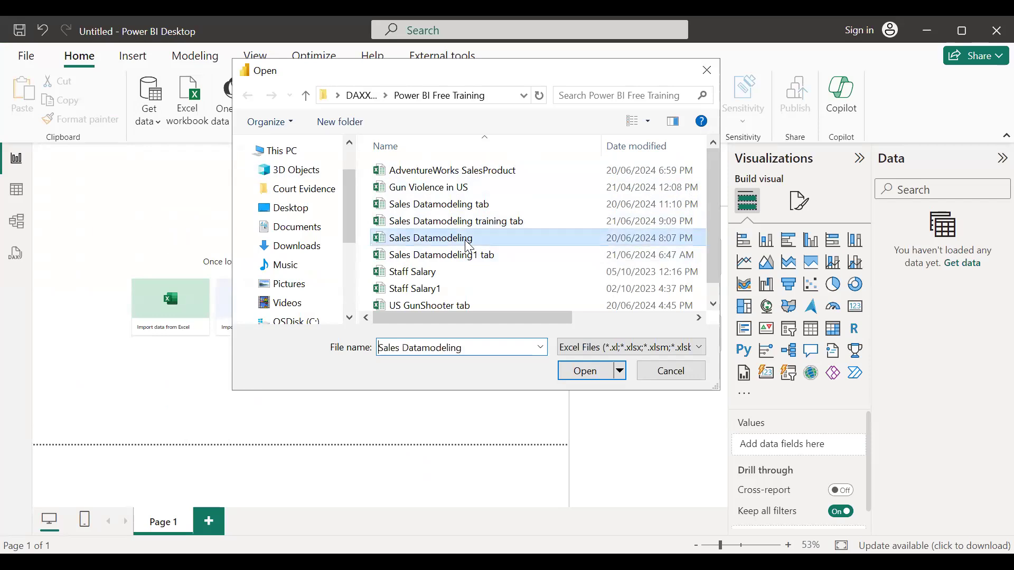
click(585, 370)
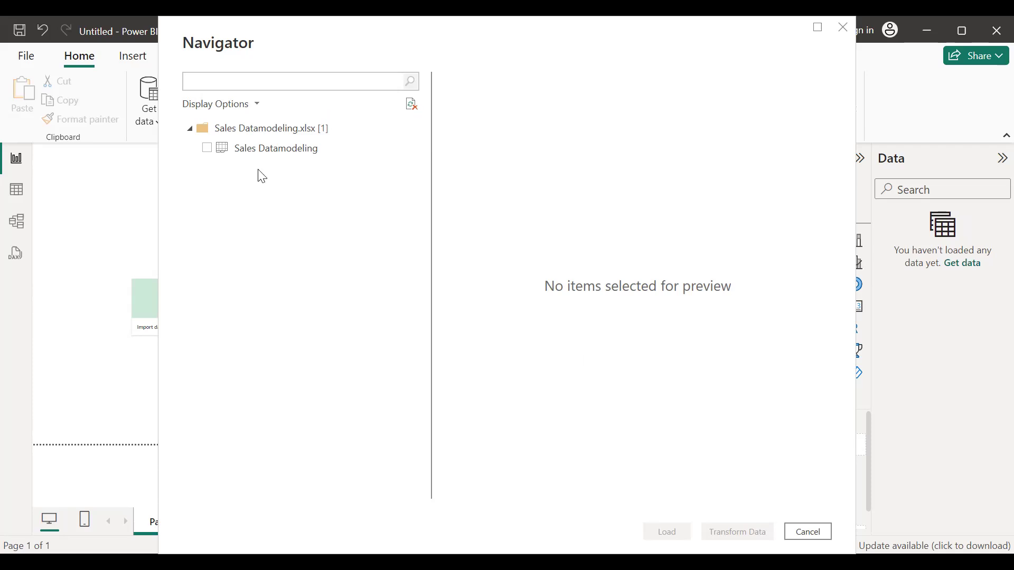
Select the Sales Datamodeling sheet, preview its rows and open it in Power Query Editor for transformation
click(208, 149)
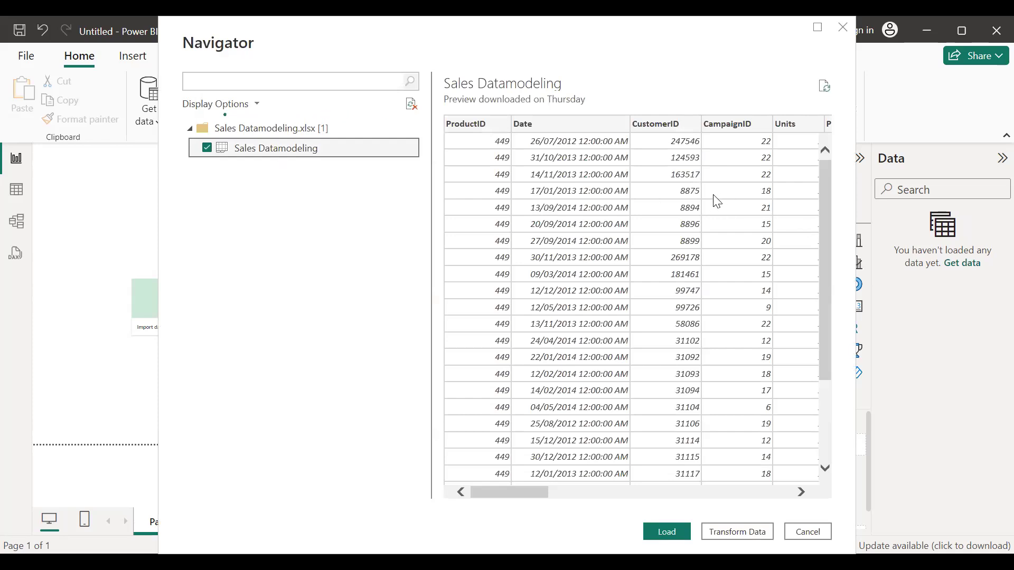
drag(827, 194, 834, 462)
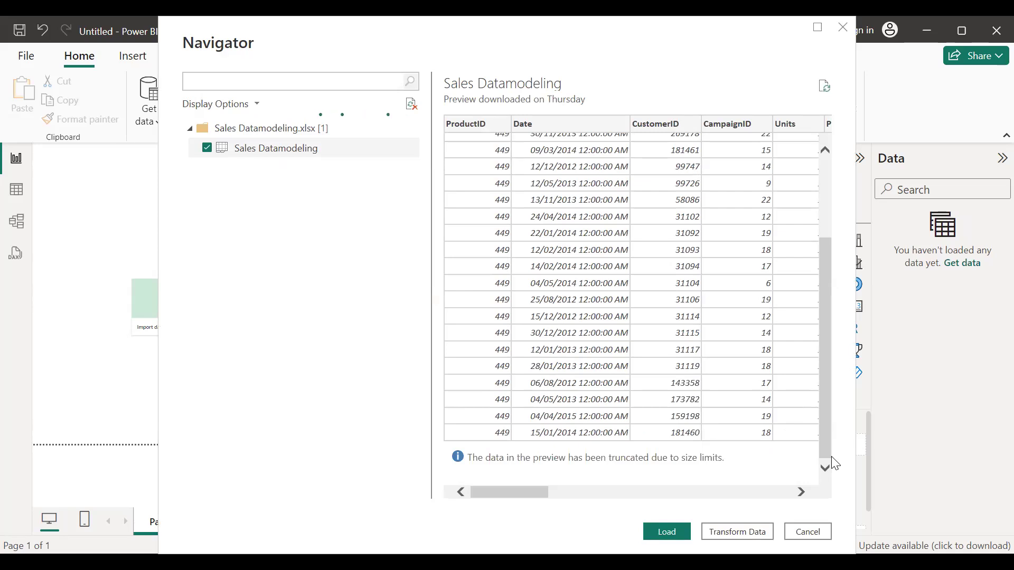
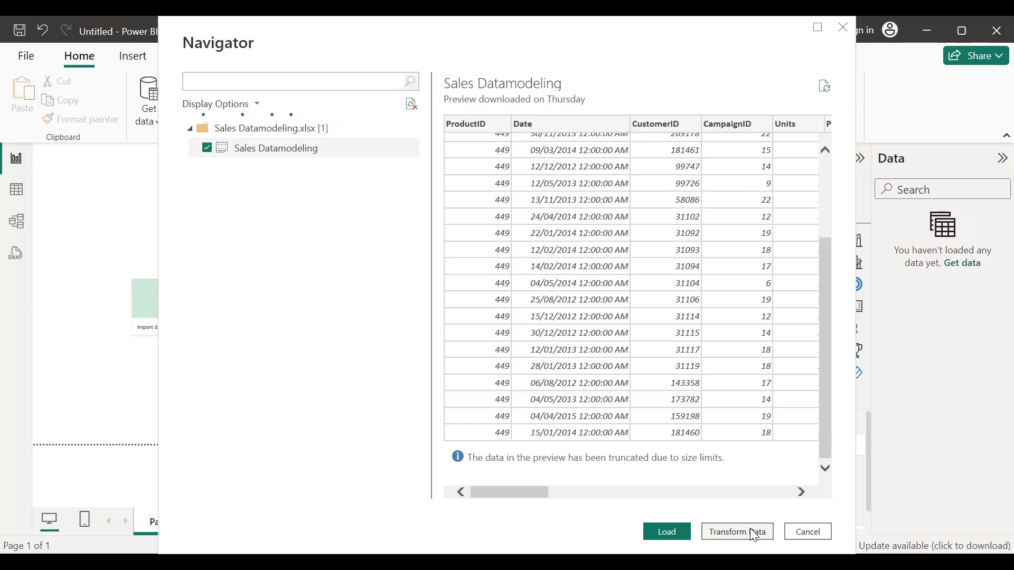
click(750, 530)
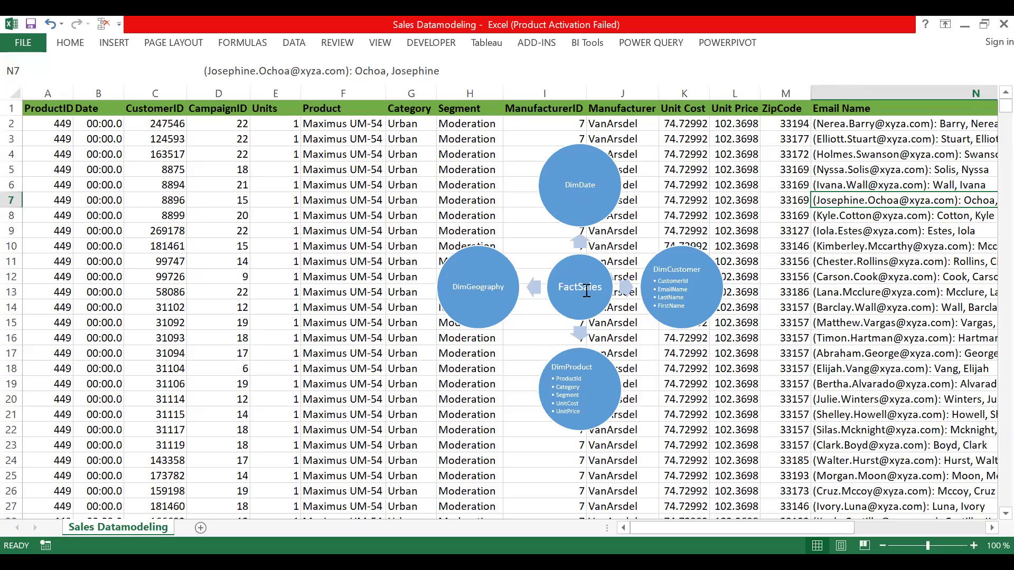
click(565, 415)
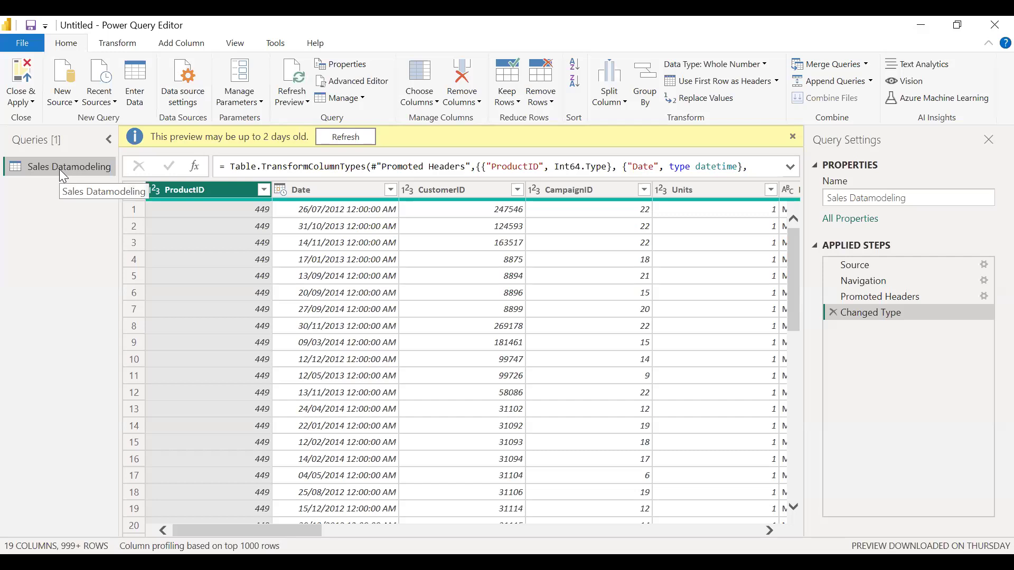
Duplicate the Sales Datamodeling query four times, making each new copy from the latest query
right_click(60, 170)
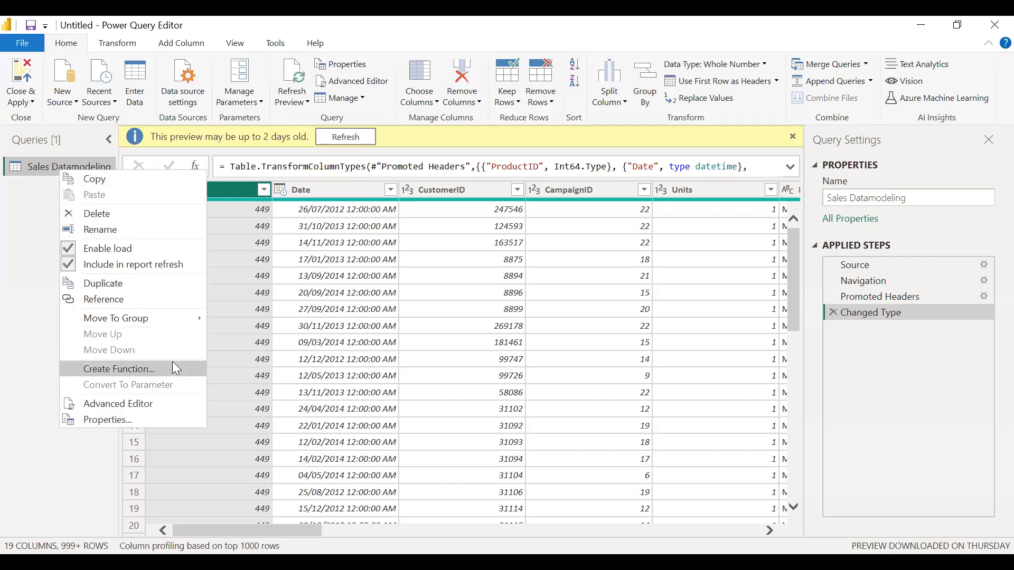
click(111, 284)
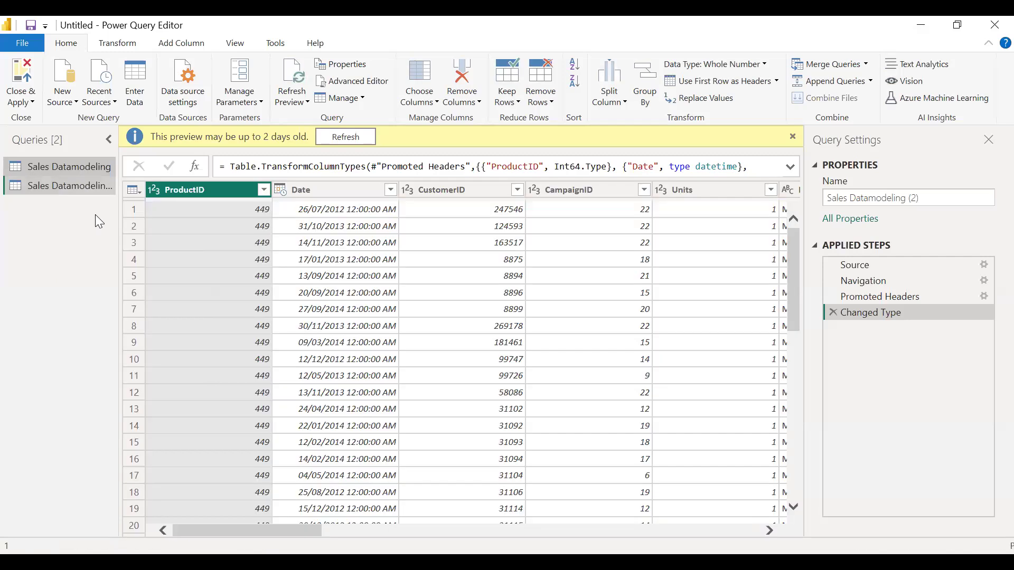
right_click(70, 182)
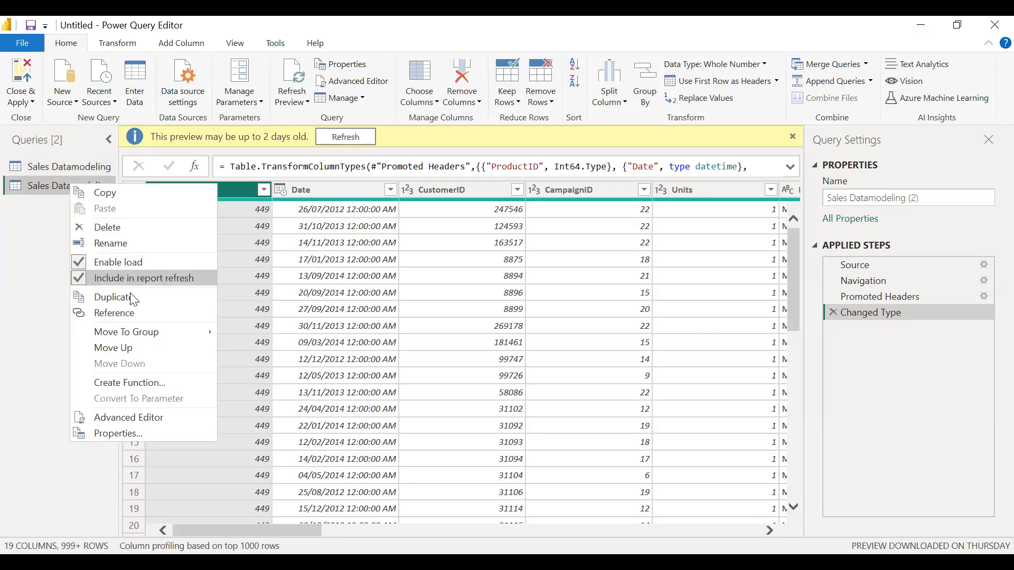
mouse_move(147, 327)
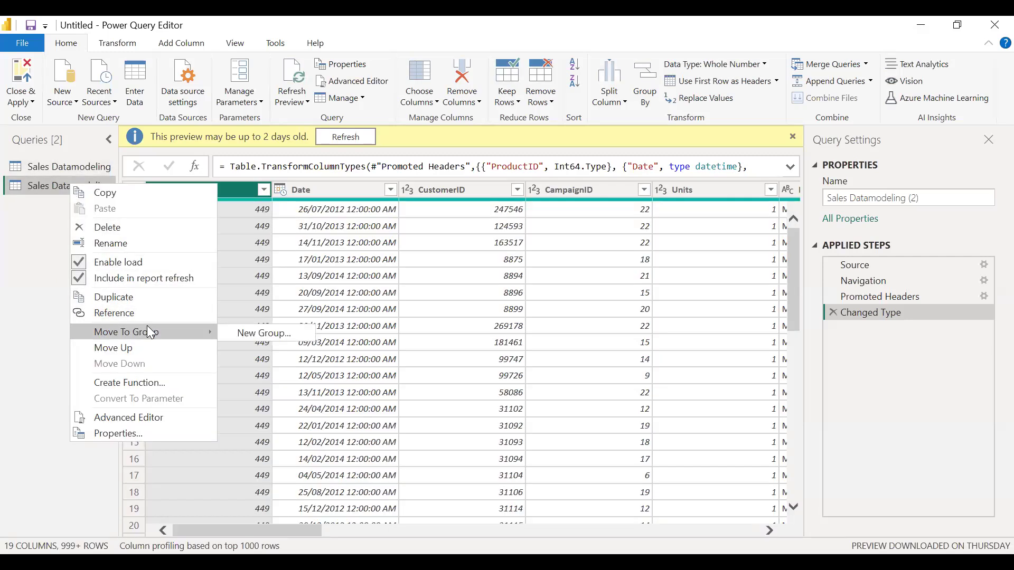
click(134, 296)
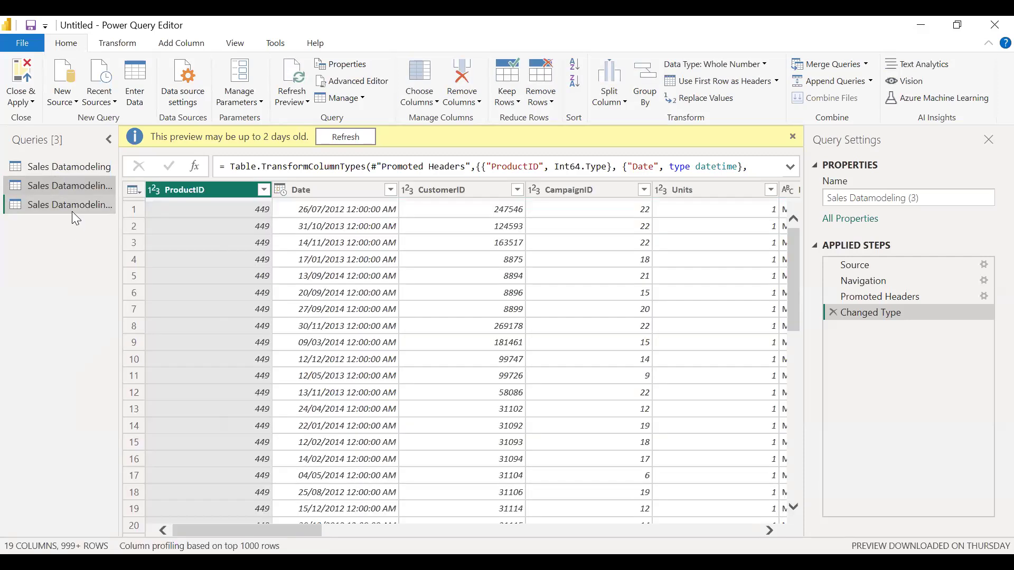
click(73, 211)
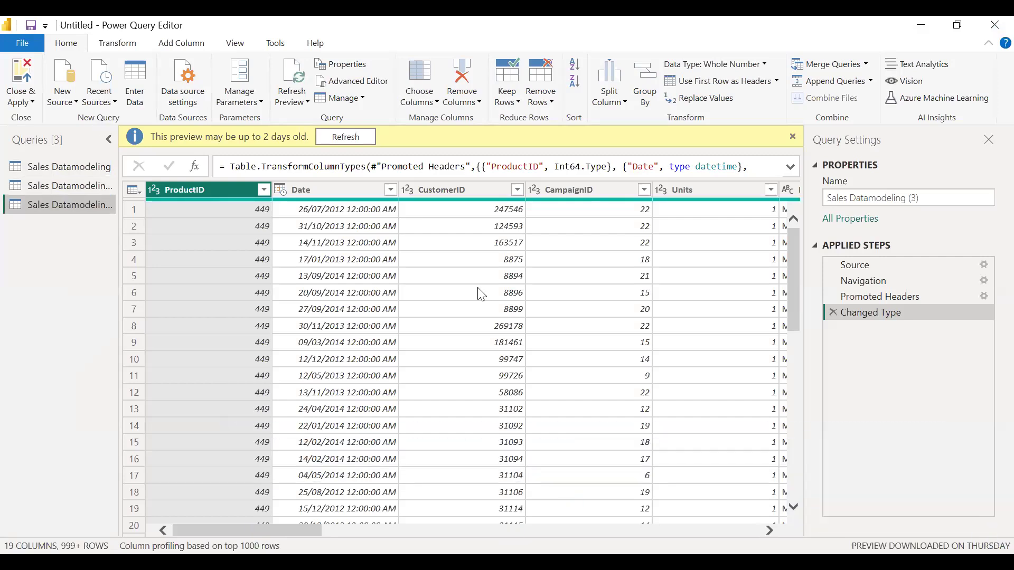
right_click(90, 205)
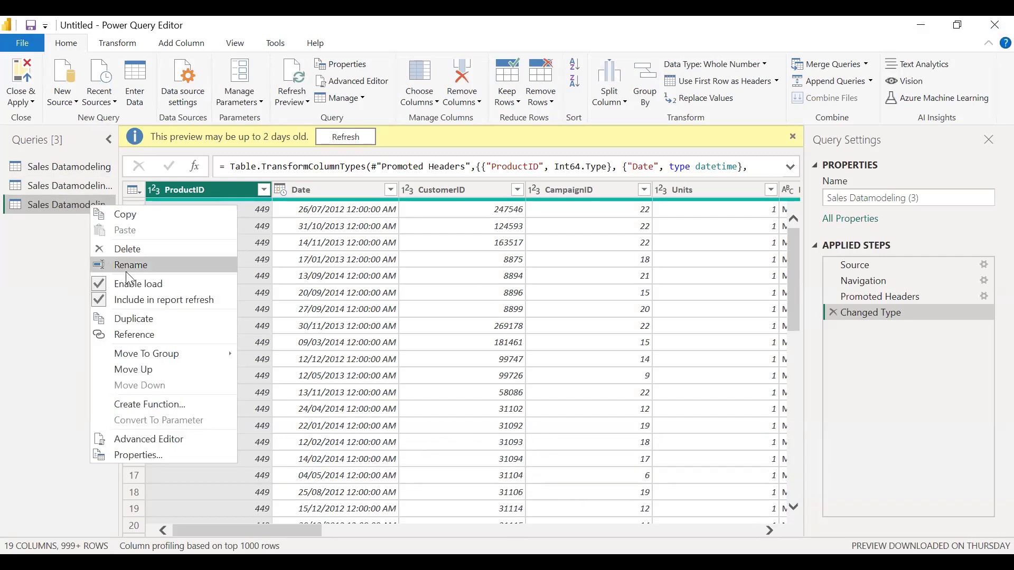
click(152, 323)
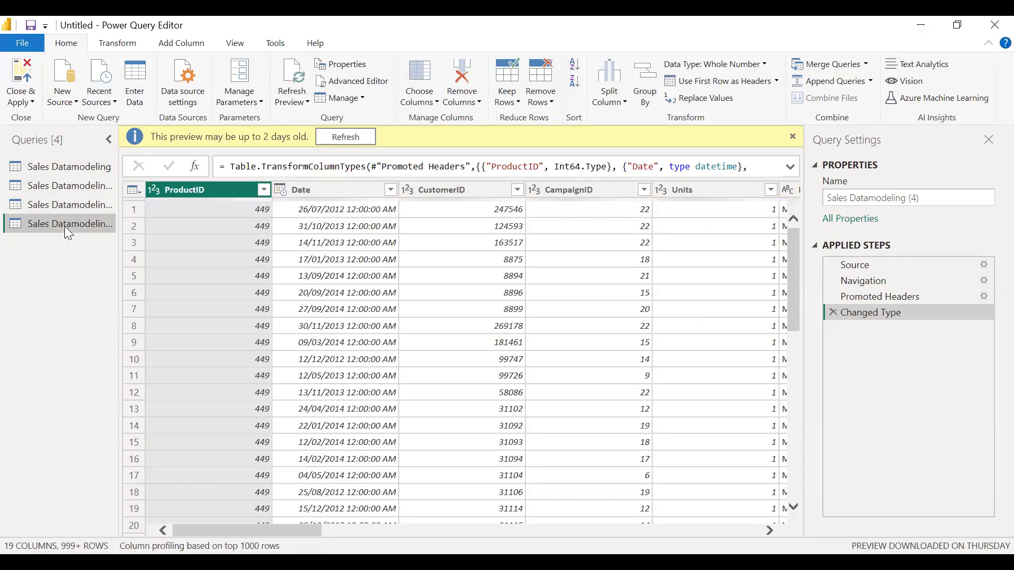
right_click(65, 226)
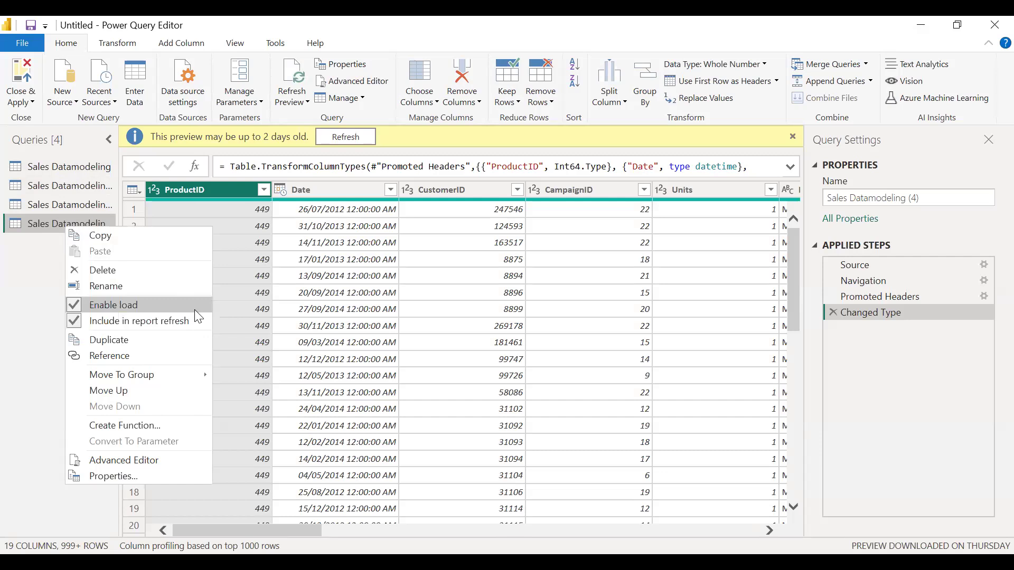
click(125, 339)
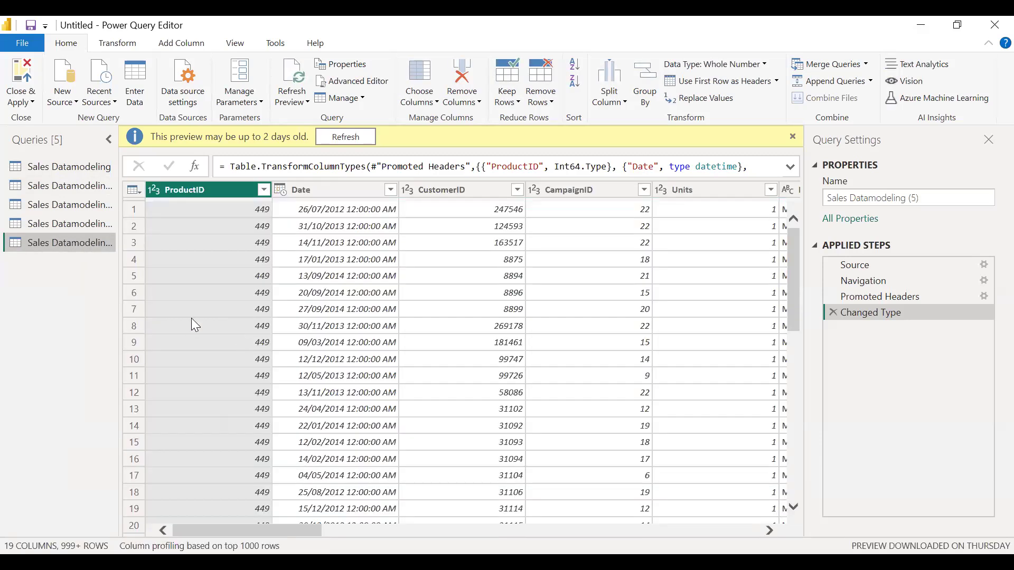
right_click(90, 244)
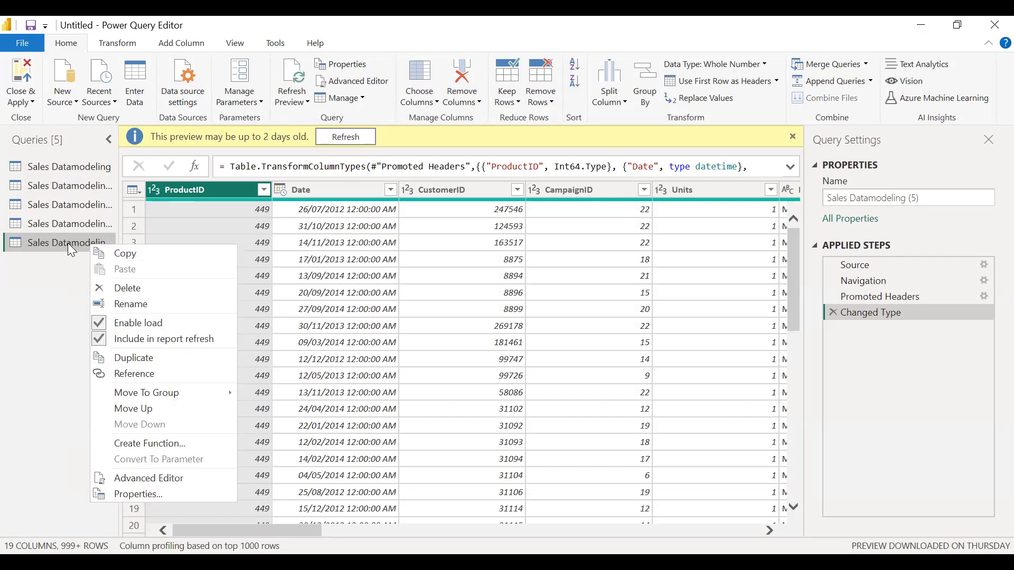
click(50, 259)
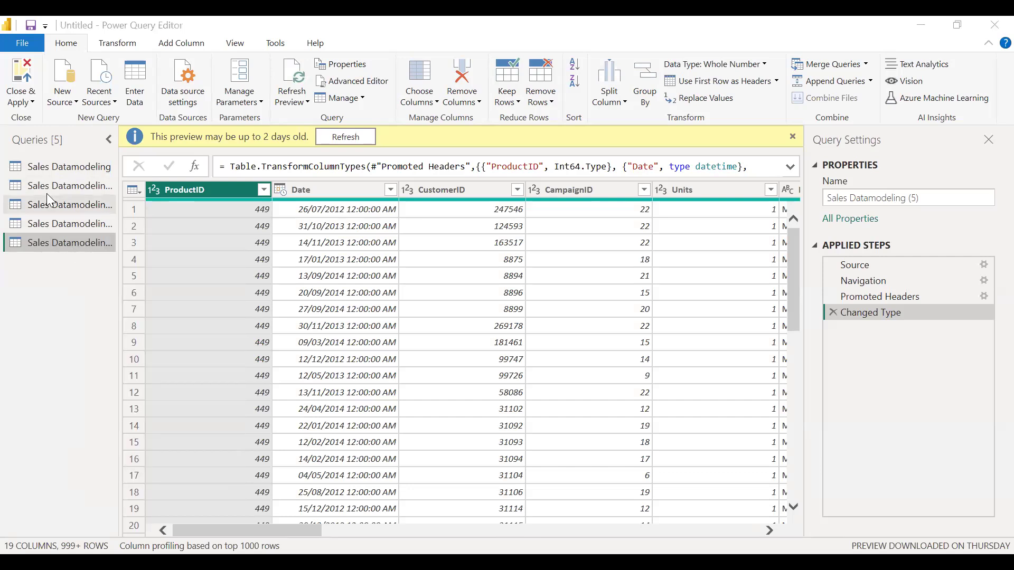
Rename the original Sales Datamodeling query as FactSales and select the first duplicate query
double_click(50, 167)
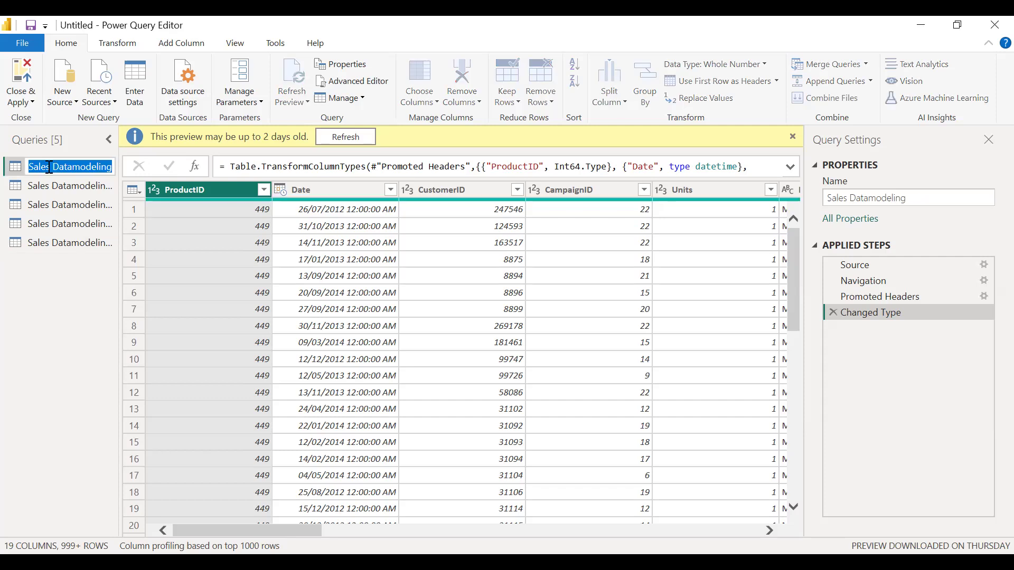
text(Fact)
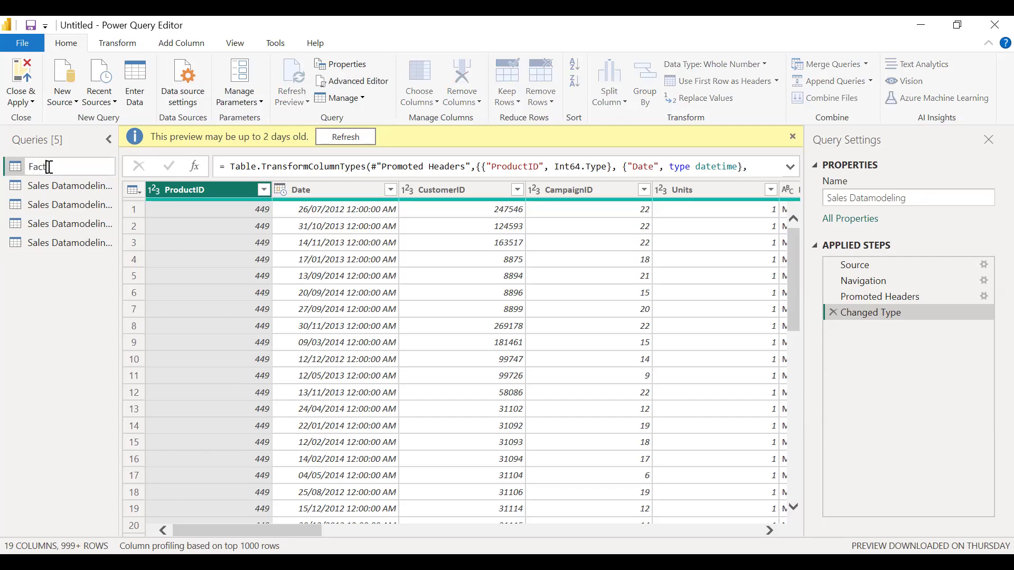
text(Sales)
key(Return)
click(57, 184)
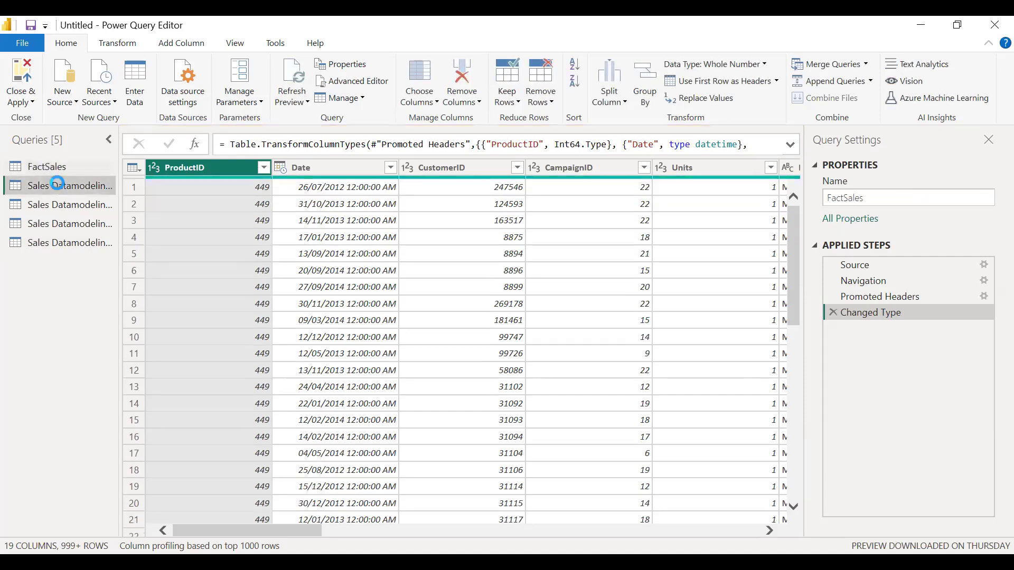
Rename the first duplicate query as DimProduct and the second as DimCustomer
double_click(58, 185)
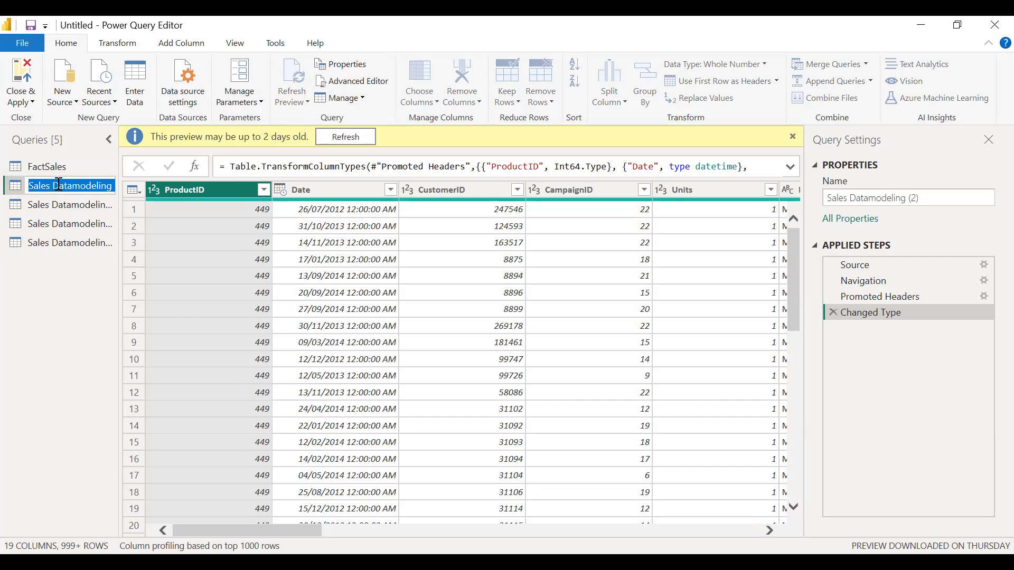
text(D)
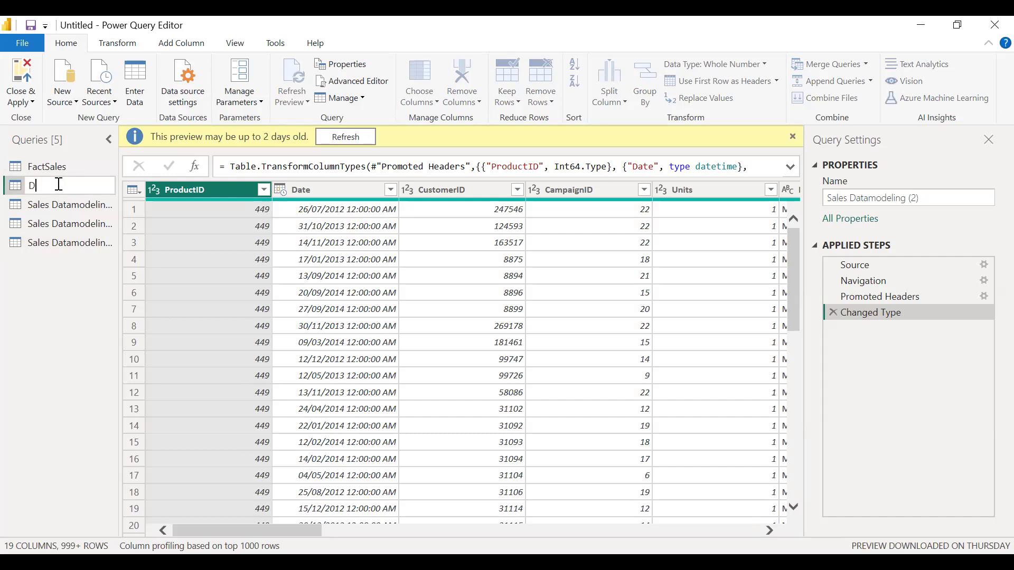
text(imProduct)
click(84, 206)
double_click(82, 206)
text(Dim)
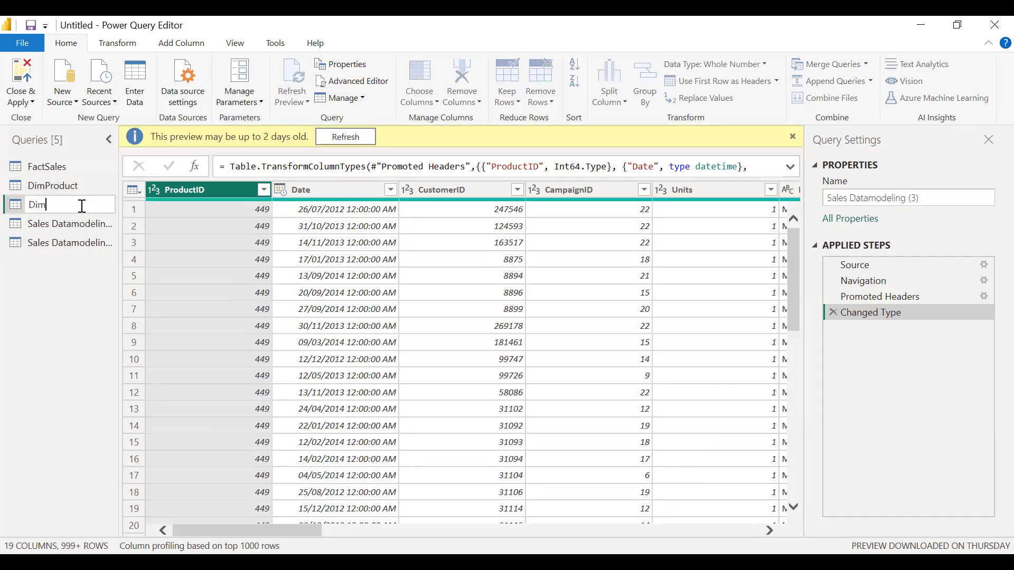
text(Customer)
key(Return)
Rename the two remaining duplicate queries as DimGeography and DimDate
double_click(77, 224)
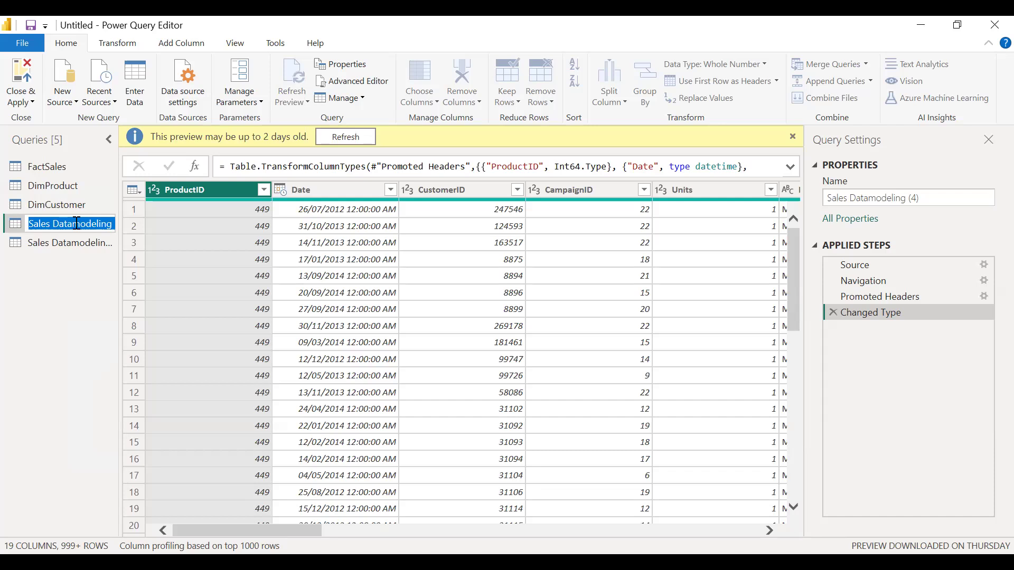
text(Dim)
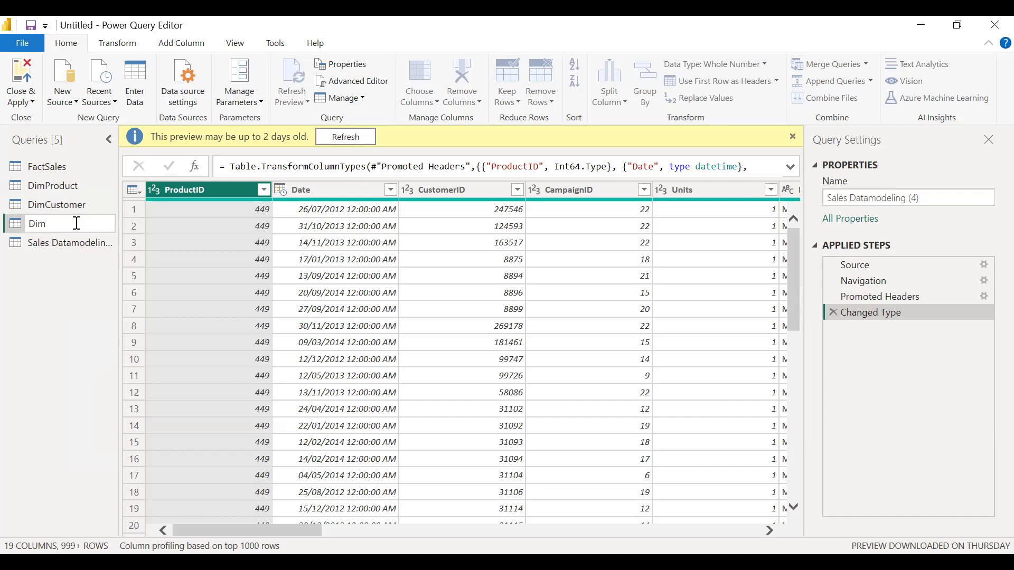
text(Geography)
key(Return)
double_click(77, 242)
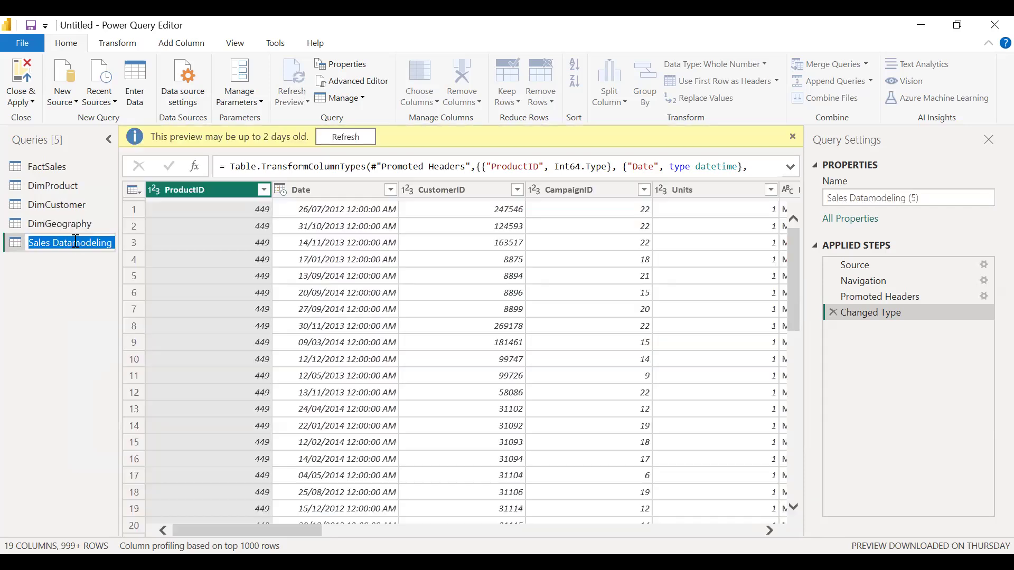
text(DimDate)
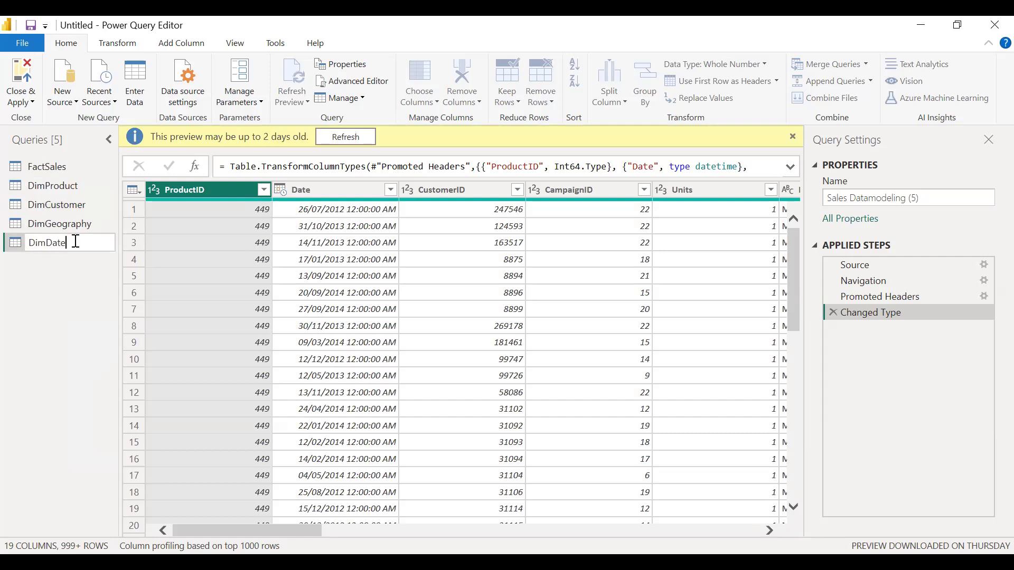
key(Return)
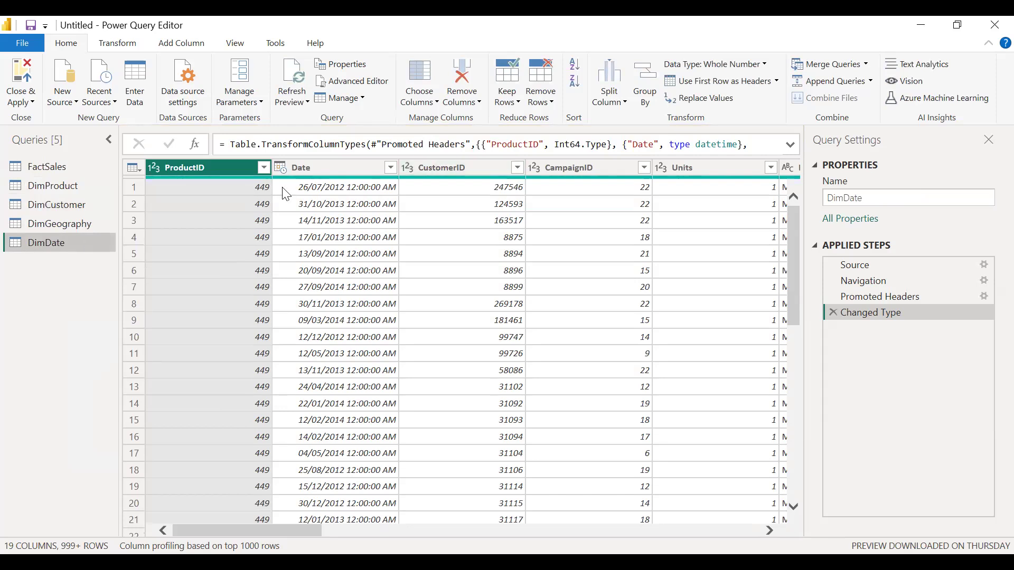
Switch to the DAX Free Training presentation in PowerPoint and go back to the Creating Dimension Tables slide
mouse_move(701, 177)
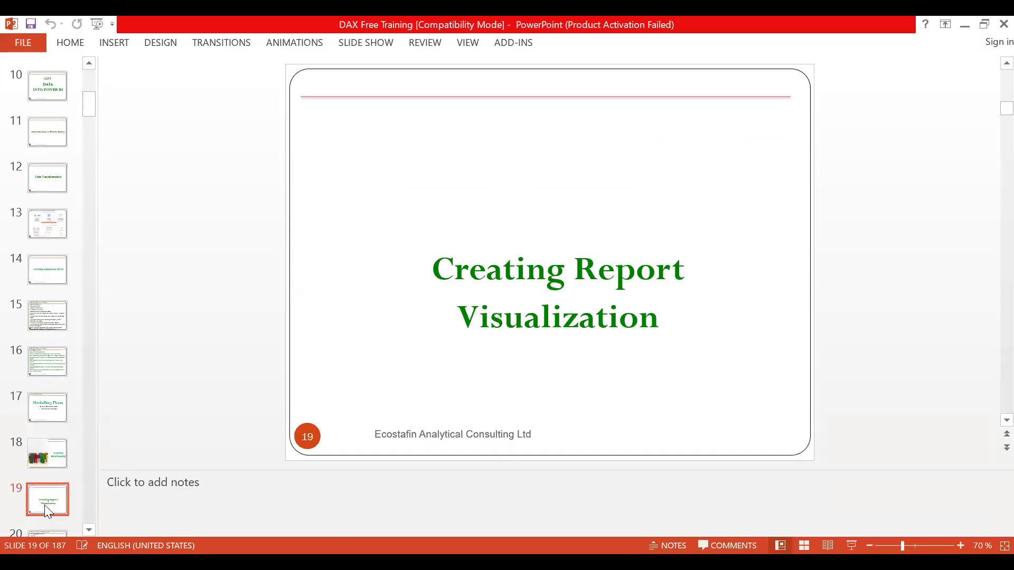
key(Up)
key(Up)
key(Up)
key(Up)
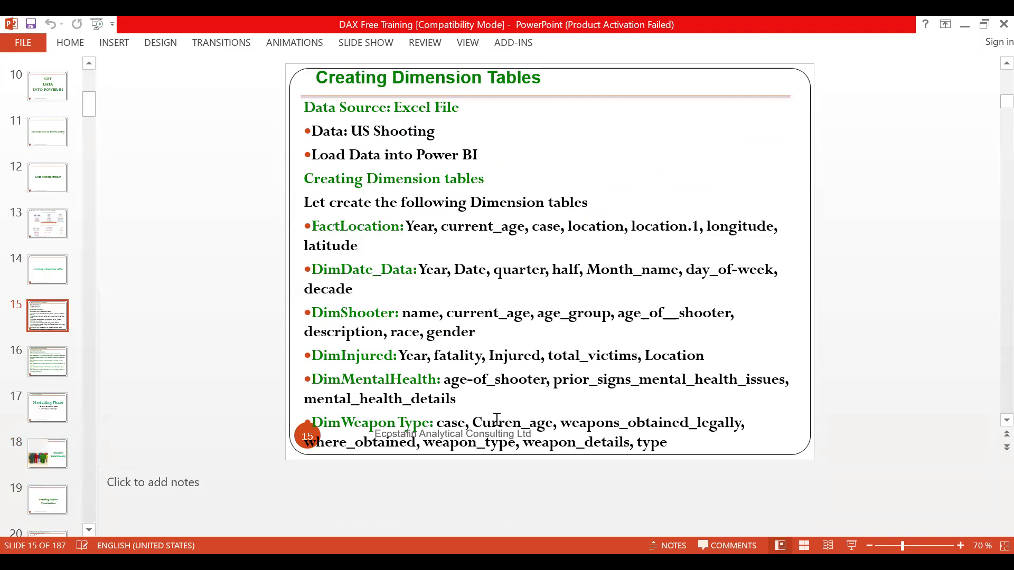
Switch to the Power BI Free Training Handout and examine the column lists on its Creating Dimension Tables slide
key(alt+Tab)
scroll(165, 272, down, 3)
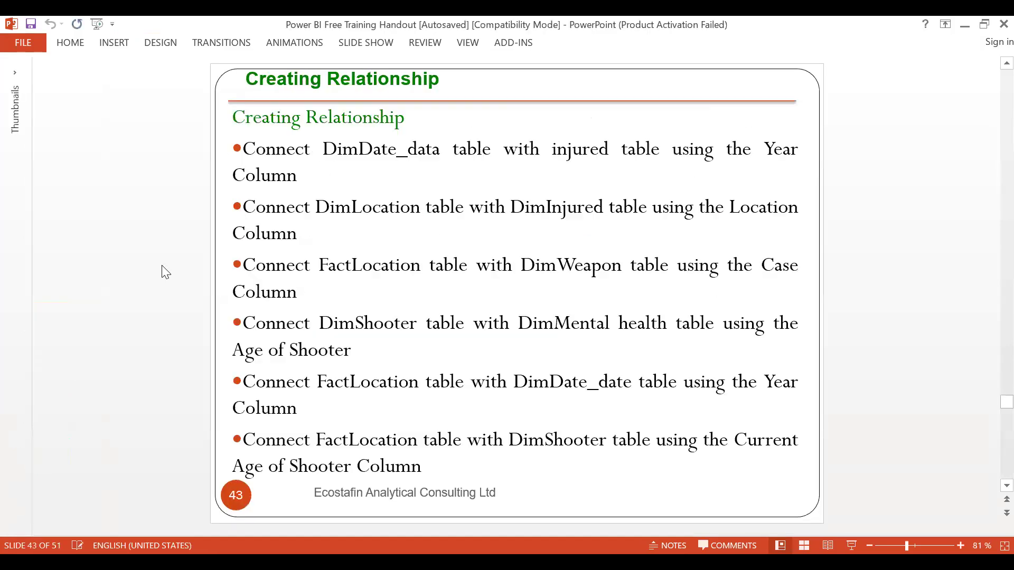
scroll(165, 272, up, 1)
scroll(165, 272, down, 4)
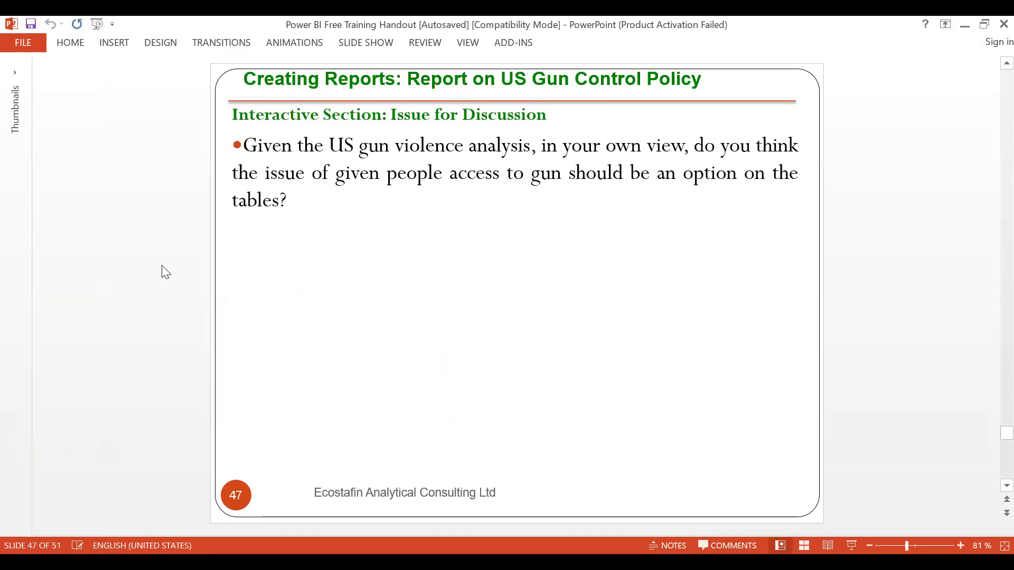
scroll(165, 272, up, 4)
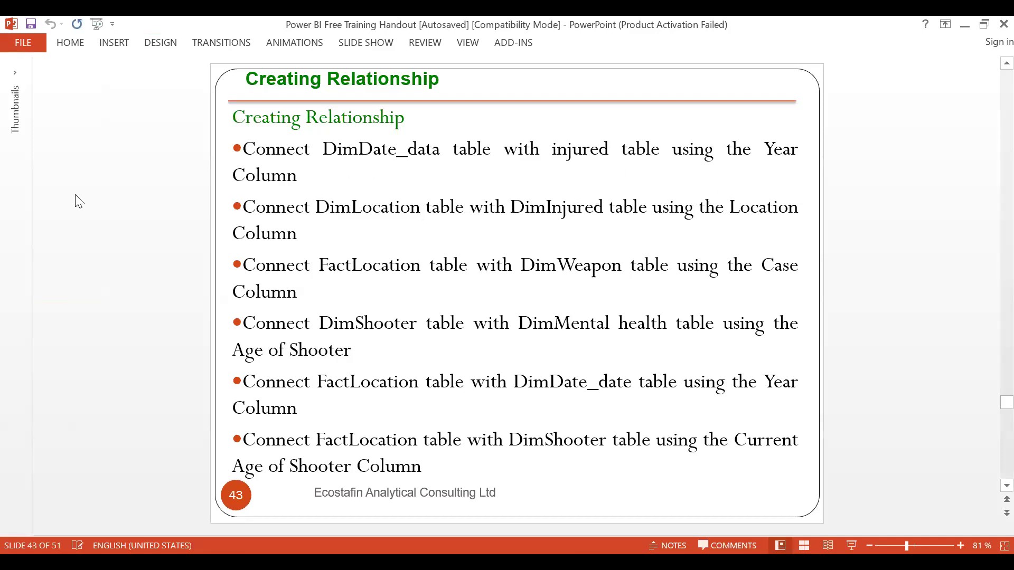
scroll(79, 202, up, 4)
scroll(81, 202, up, 4)
scroll(82, 203, up, 5)
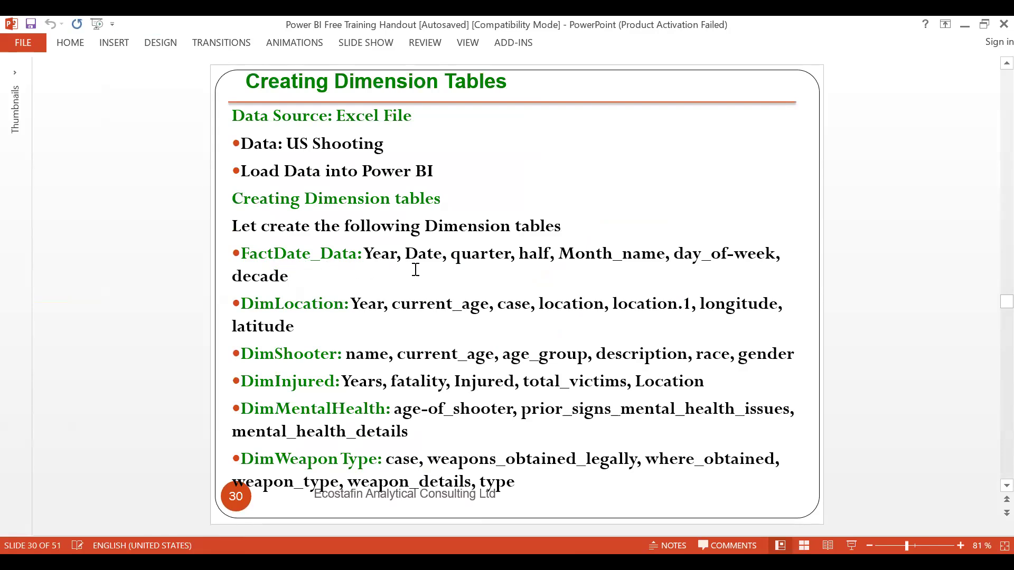
mouse_move(363, 254)
mouse_down()
mouse_move(373, 281)
mouse_move(367, 336)
mouse_move(430, 356)
mouse_move(493, 353)
mouse_up()
click(97, 260)
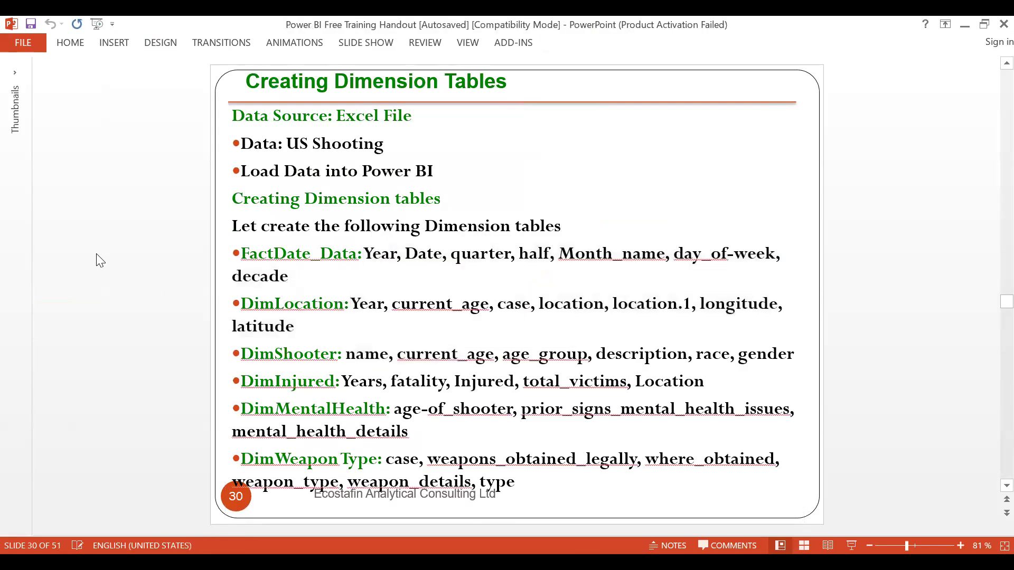
Examine the table pairs on the handout's Creating Relationship slide and return to Power Query Editor
scroll(97, 260, down, 6)
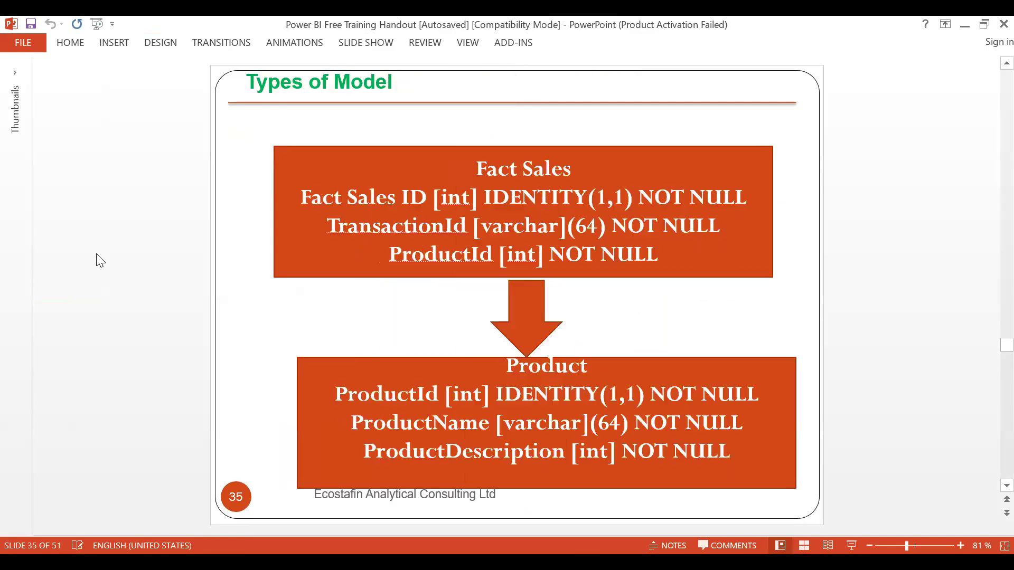
scroll(97, 261, down, 4)
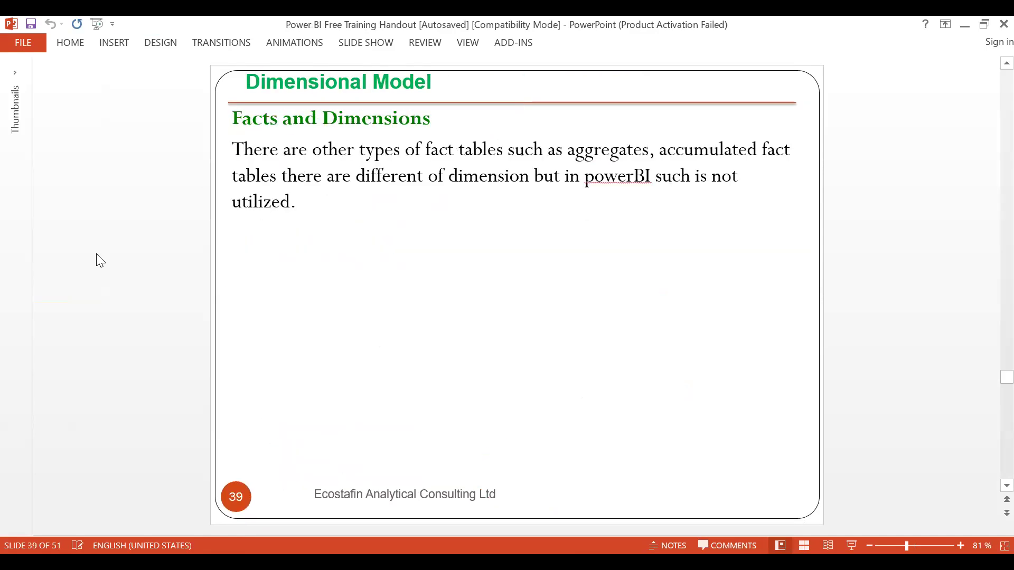
scroll(97, 260, down, 2)
scroll(97, 260, down, 1)
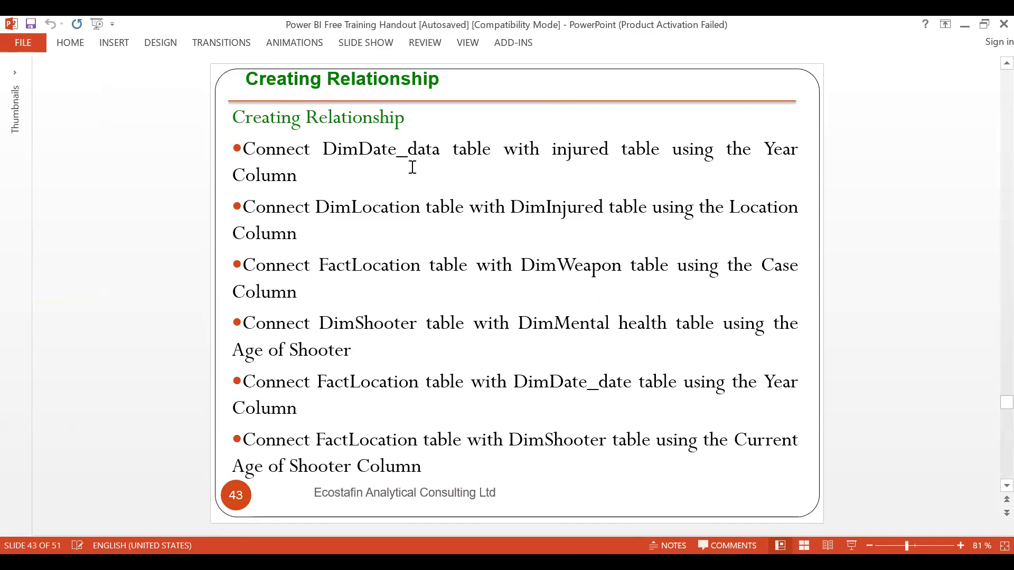
drag(318, 152, 489, 150)
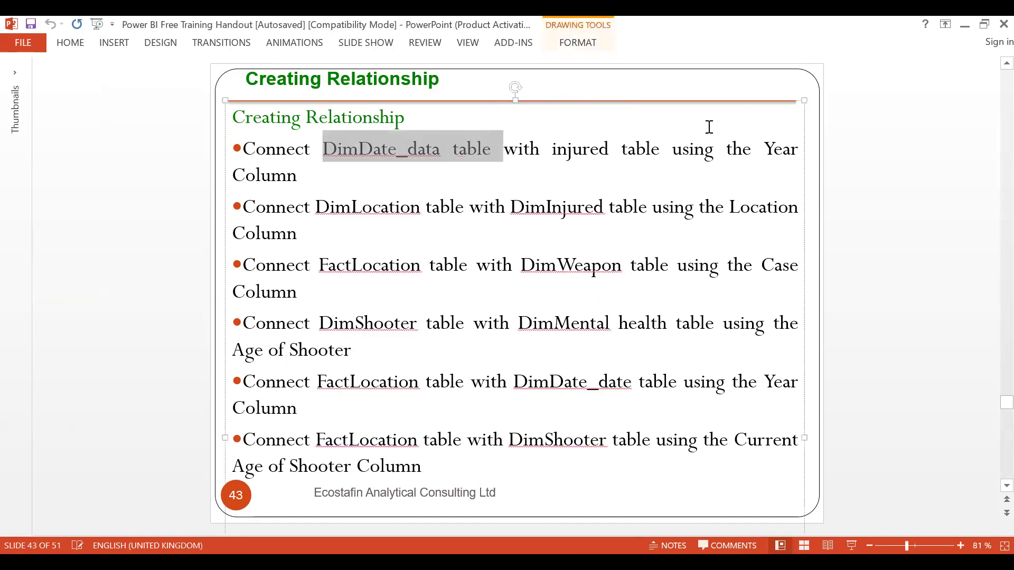
drag(554, 152, 651, 153)
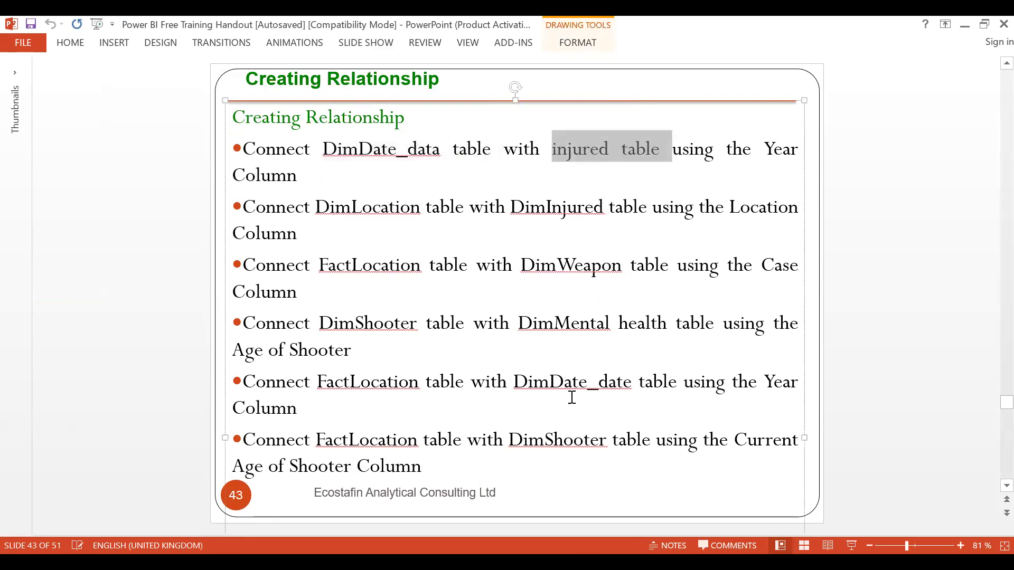
click(965, 25)
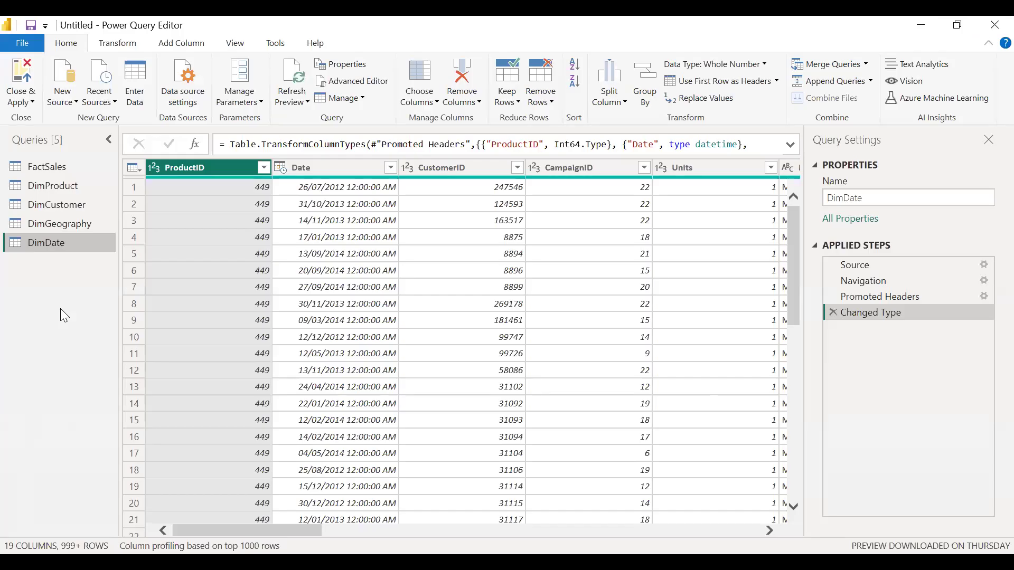
Keep only ProductID, Units, Product, Category, Segment, Unit Cost and Unit Price in the DimProduct query
click(51, 190)
click(349, 140)
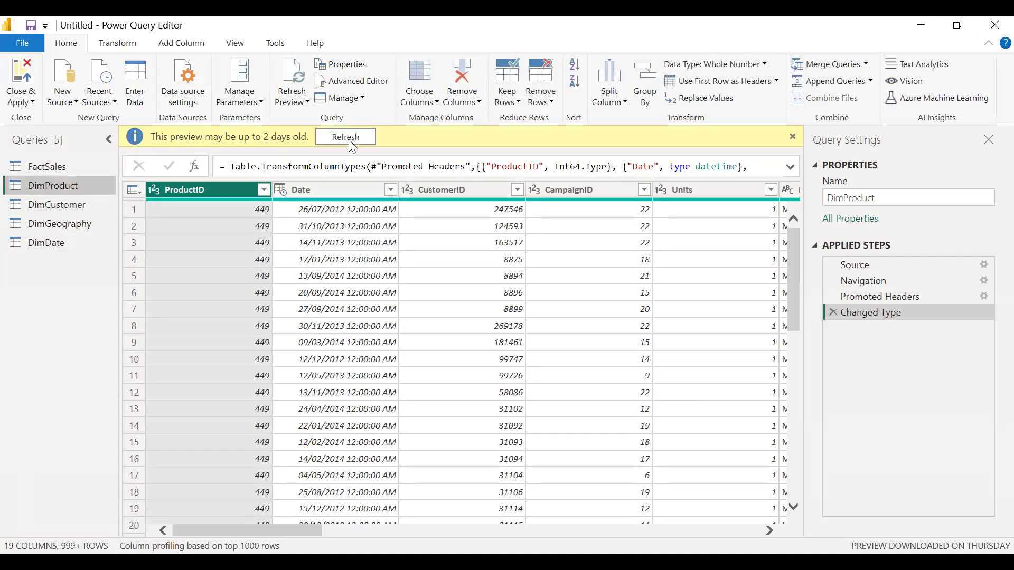
click(436, 102)
click(446, 118)
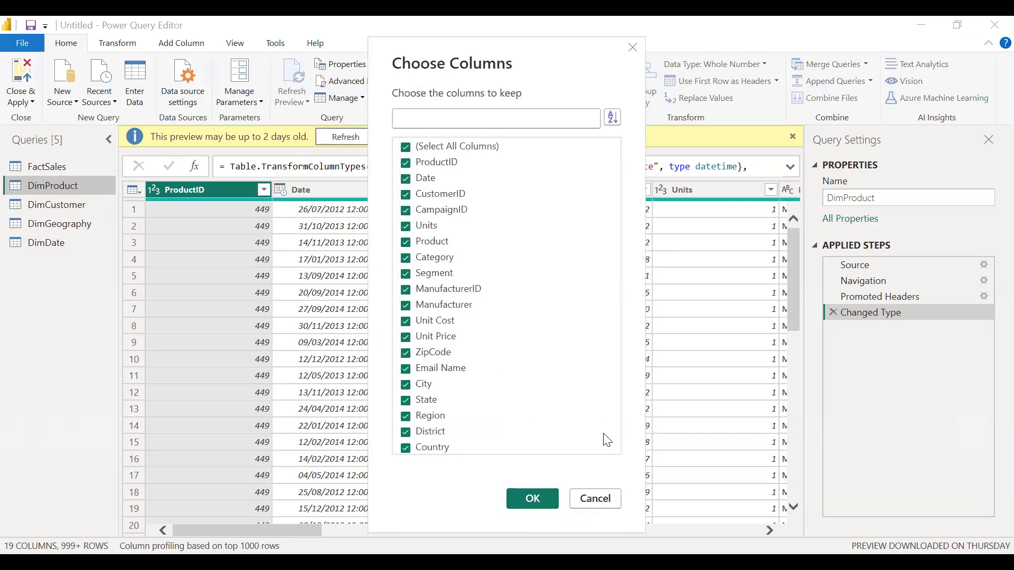
click(411, 148)
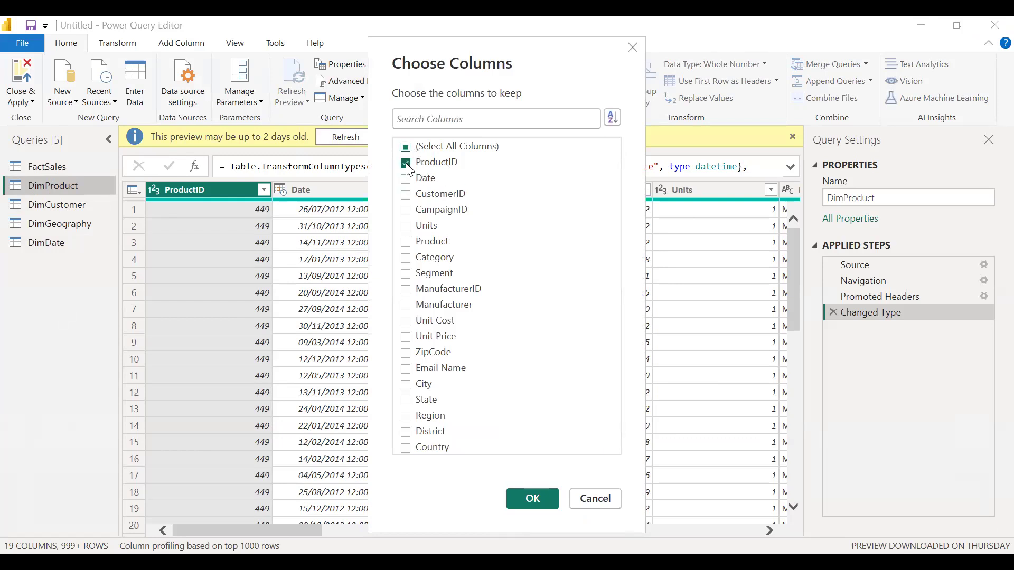
click(407, 243)
click(406, 227)
click(407, 258)
click(408, 274)
click(406, 321)
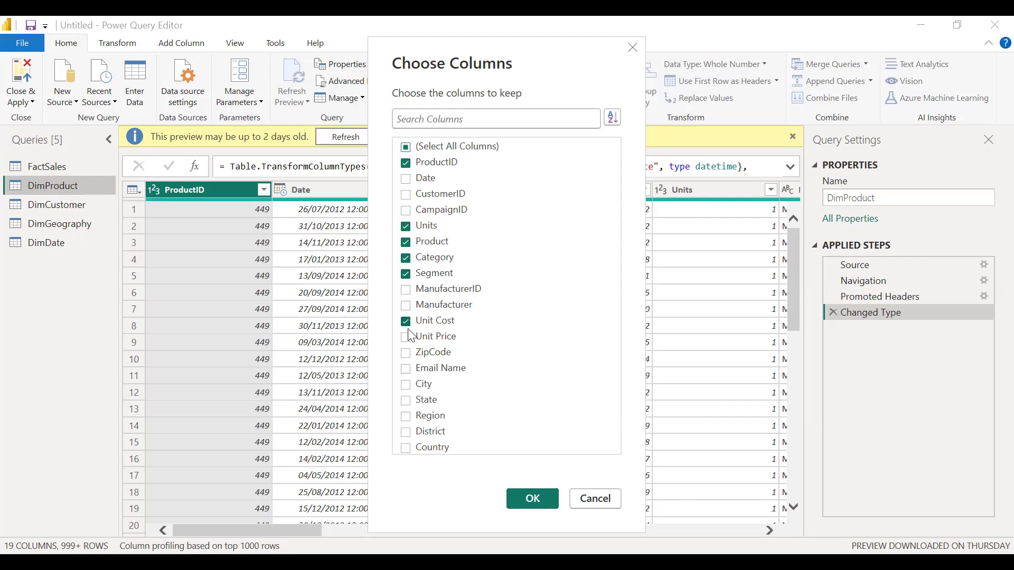
click(408, 340)
click(533, 499)
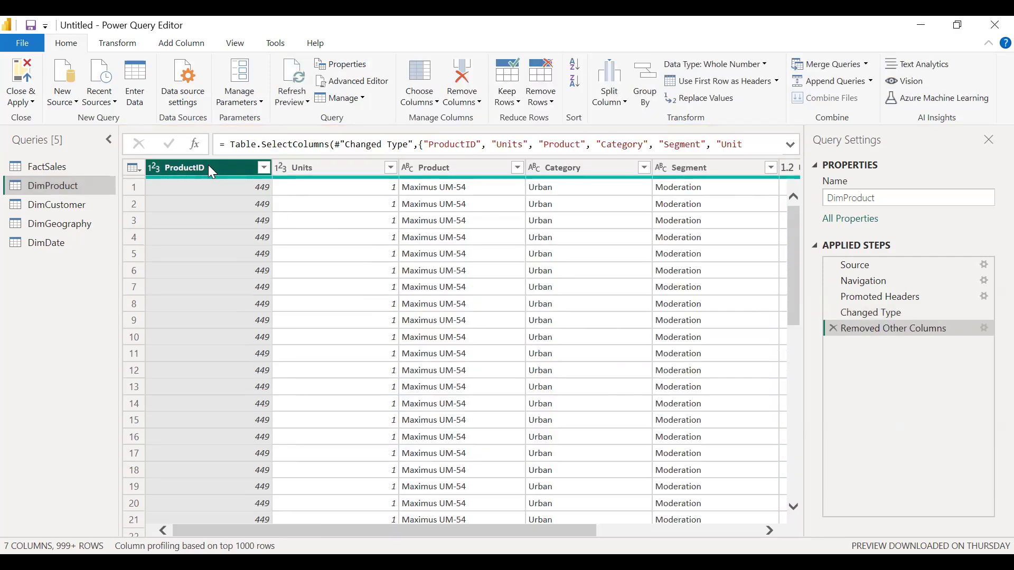
Remove duplicate rows from DimProduct across all of its columns
click(655, 530)
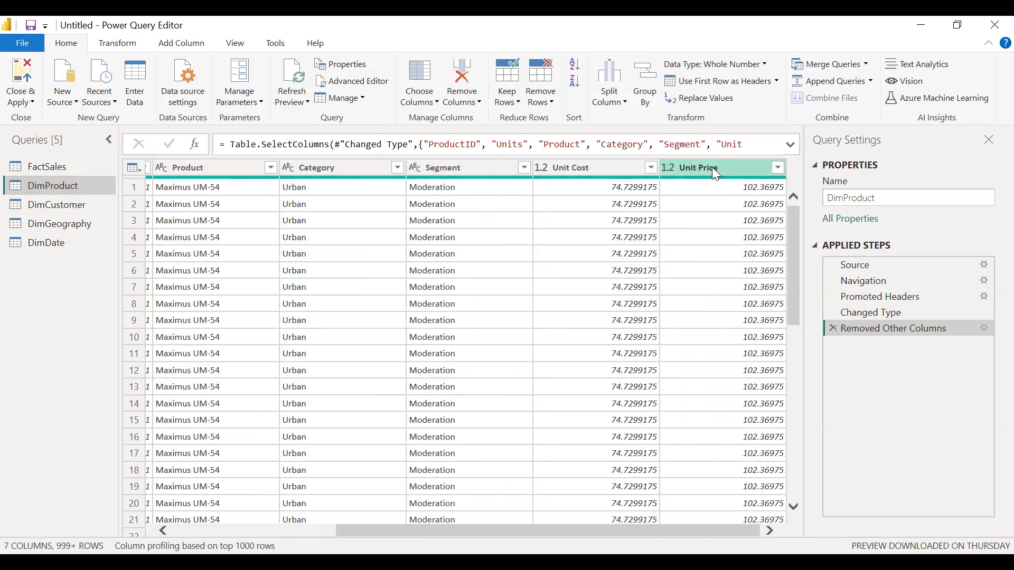
key(ctrl+a)
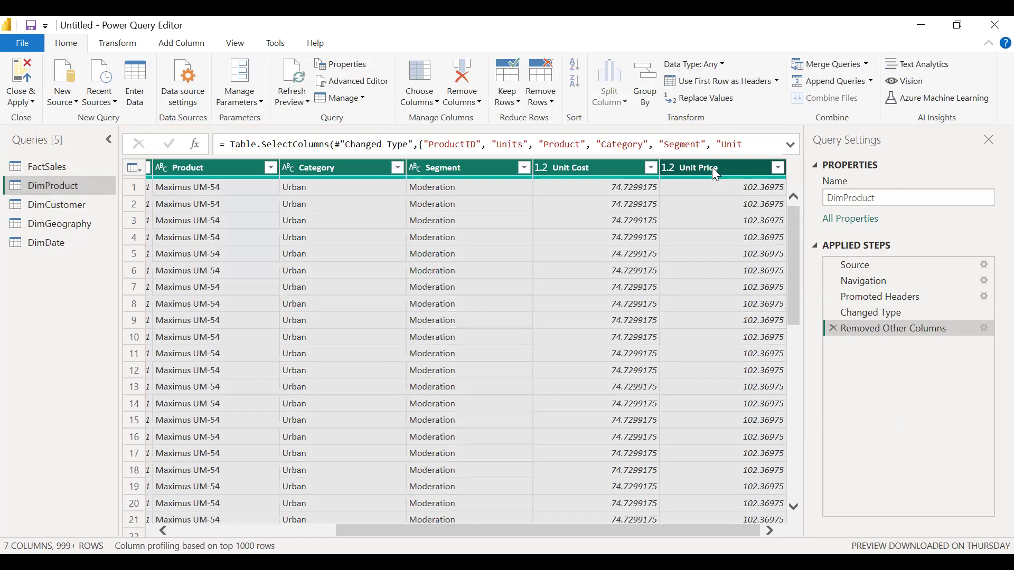
right_click(712, 168)
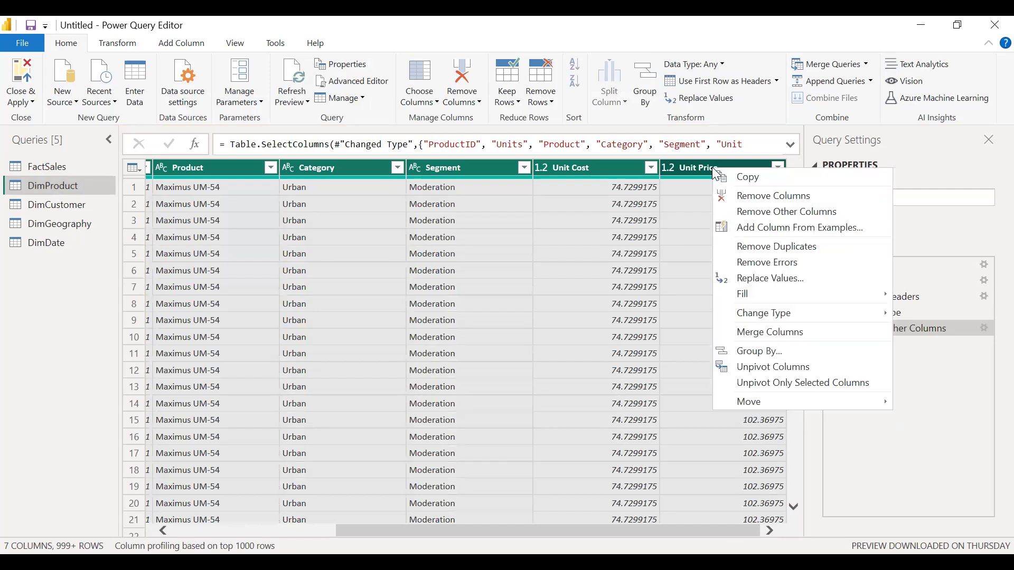
click(779, 246)
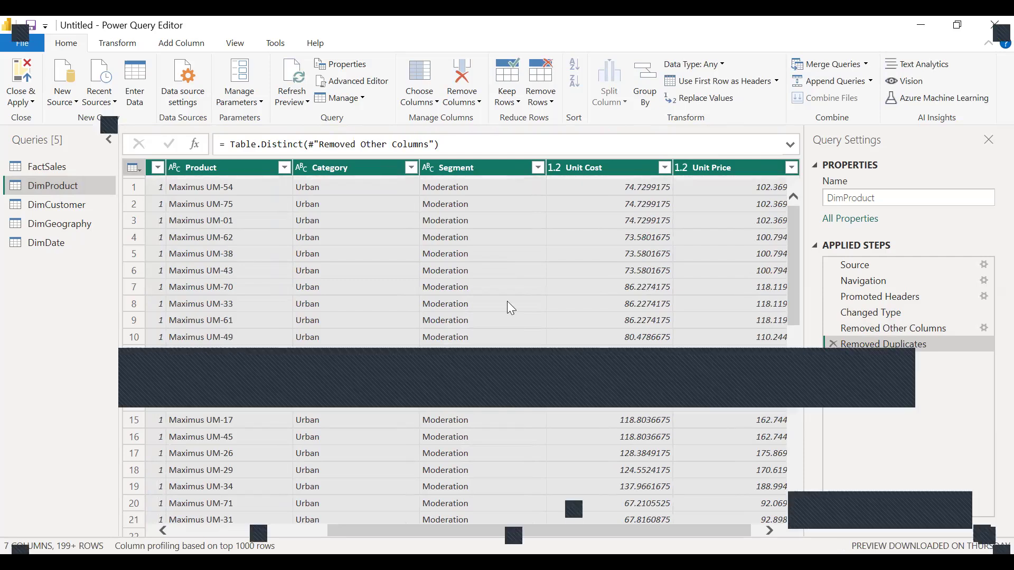
Keep only the CustomerID and Email Name columns in the DimCustomer query
click(59, 209)
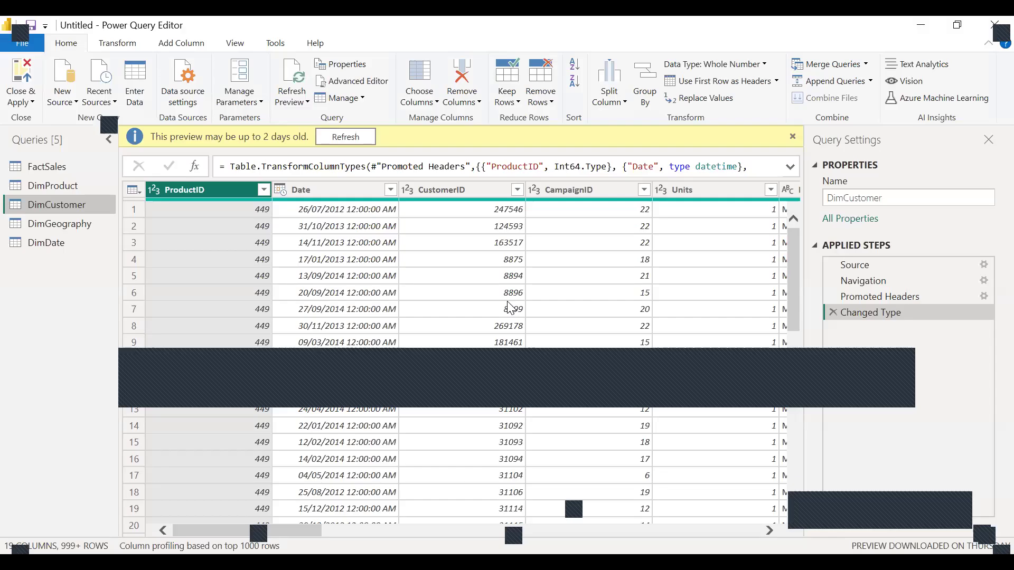
click(433, 105)
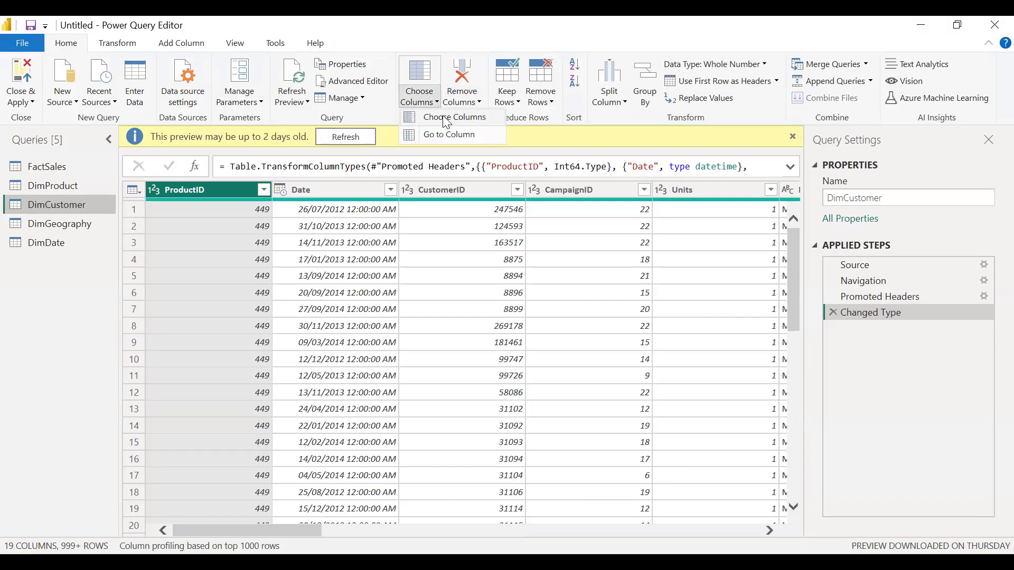
click(447, 119)
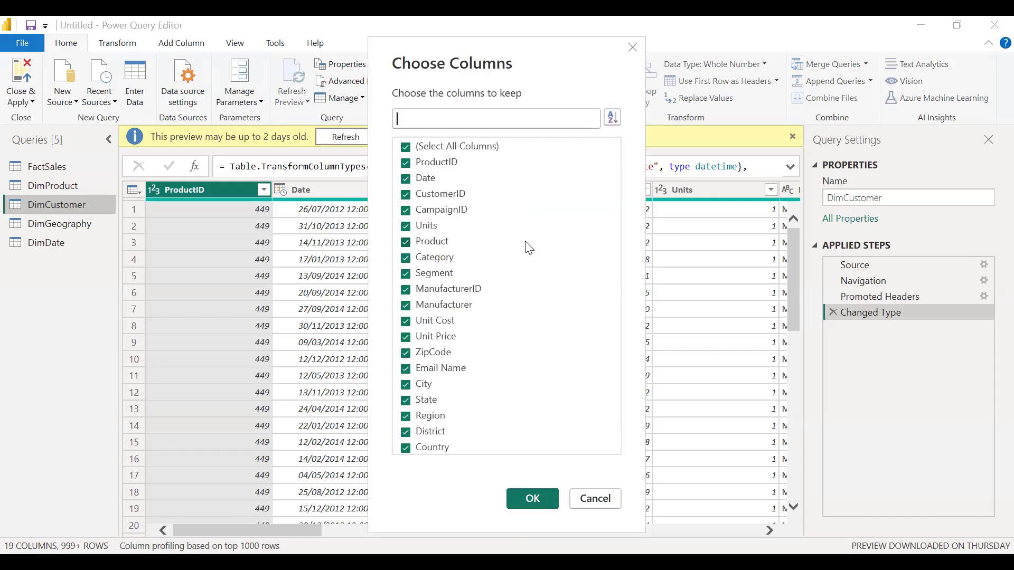
click(406, 149)
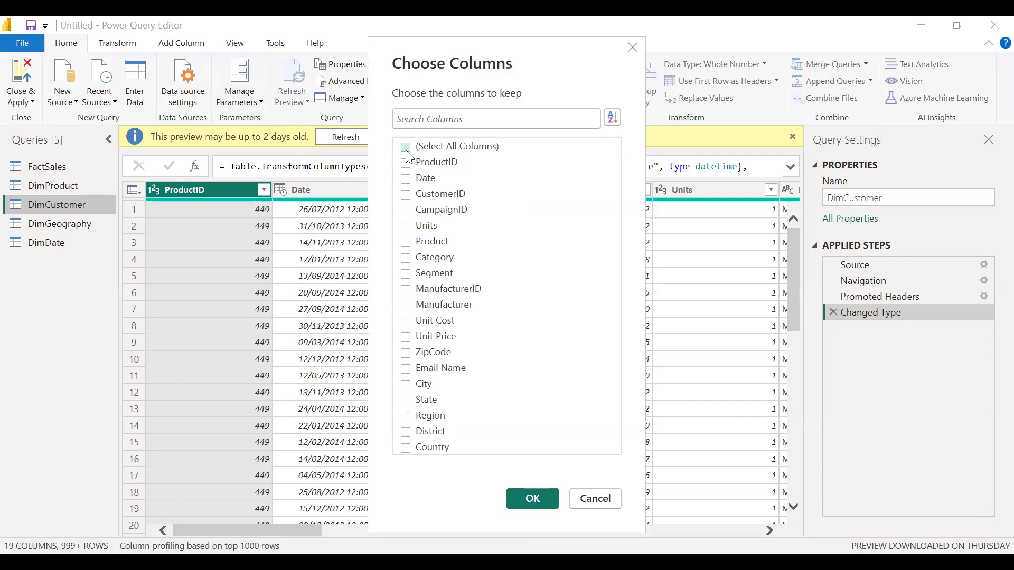
click(405, 196)
click(404, 372)
click(405, 385)
click(407, 400)
click(407, 417)
click(406, 432)
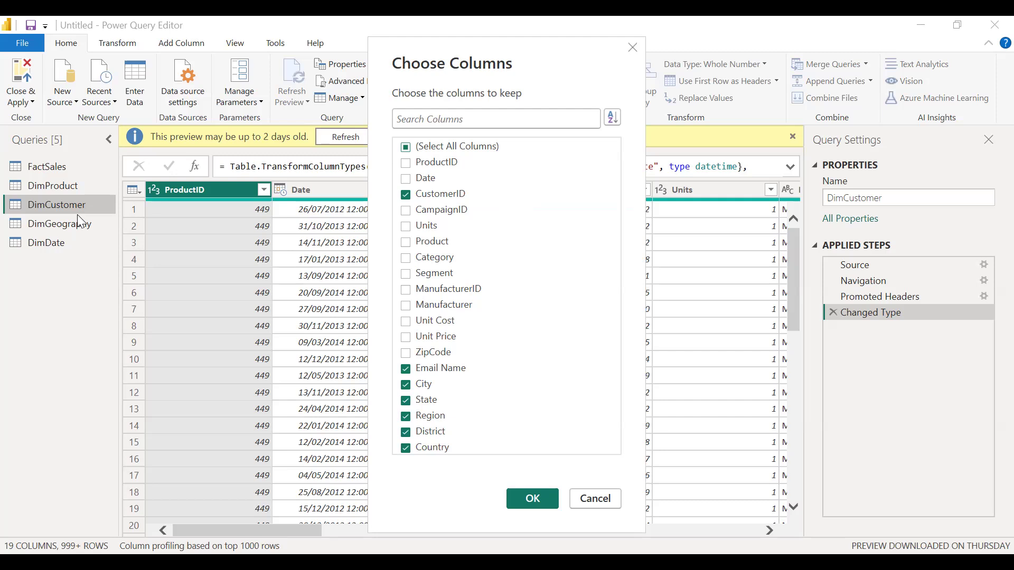
click(405, 384)
click(406, 400)
click(406, 416)
click(406, 448)
click(532, 498)
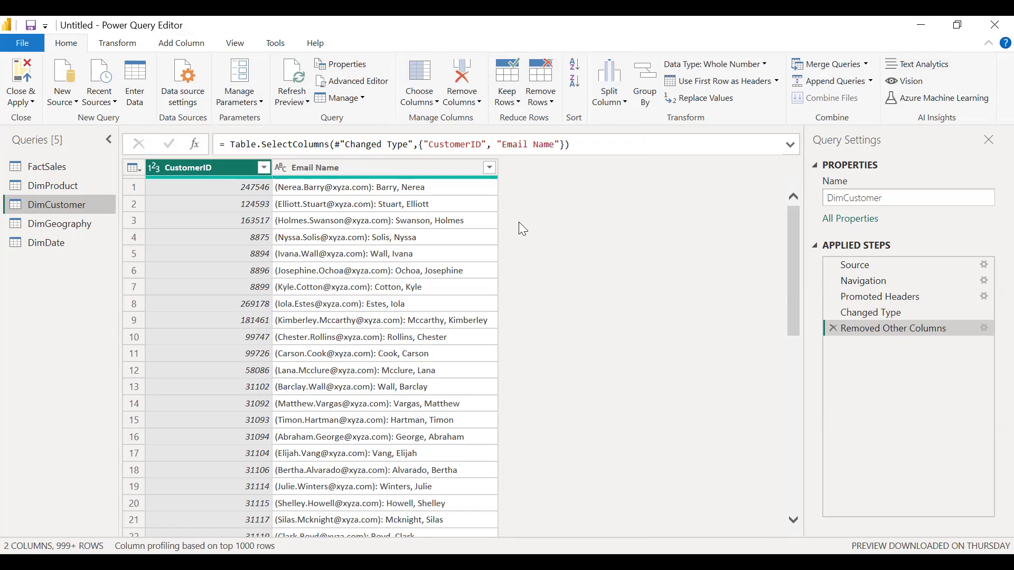
Remove duplicate rows from DimCustomer across CustomerID and Email Name, applying the removal twice
click(353, 167)
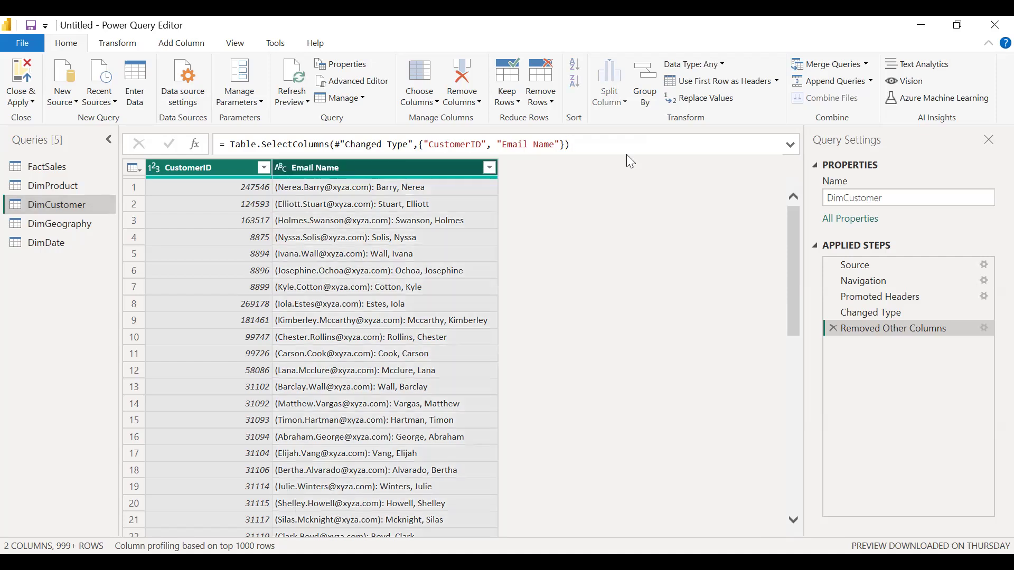
click(552, 103)
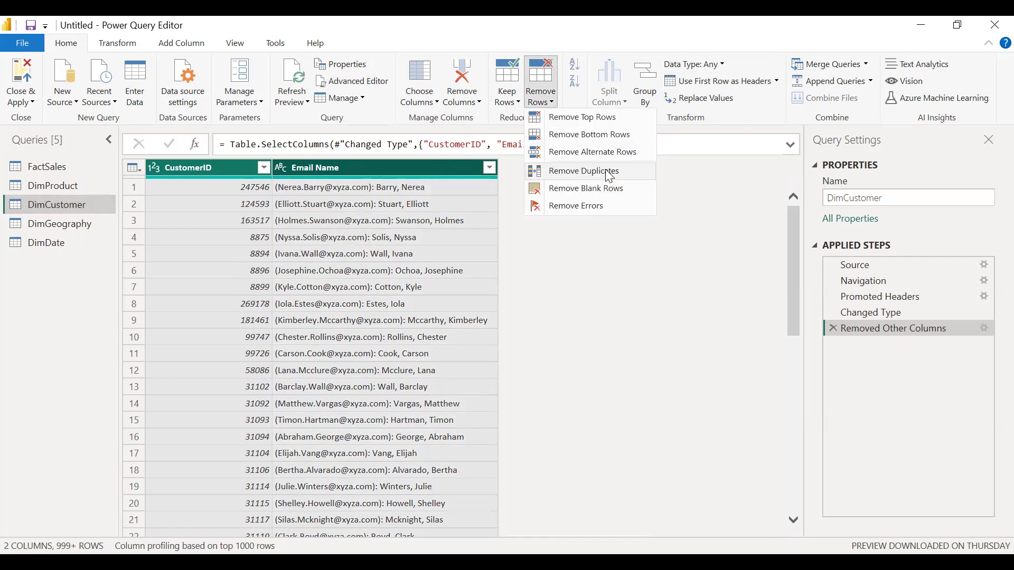
click(610, 175)
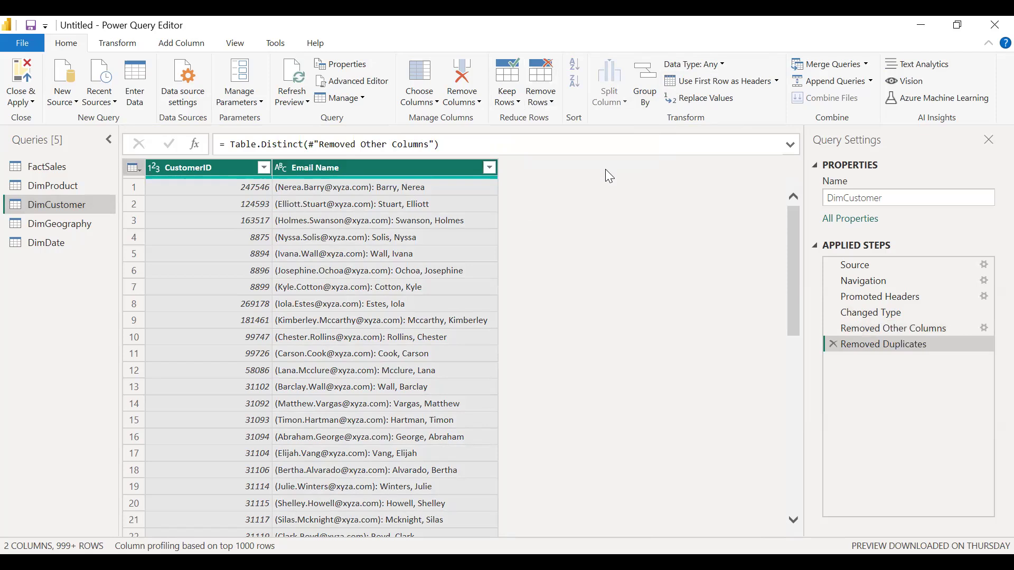
right_click(431, 164)
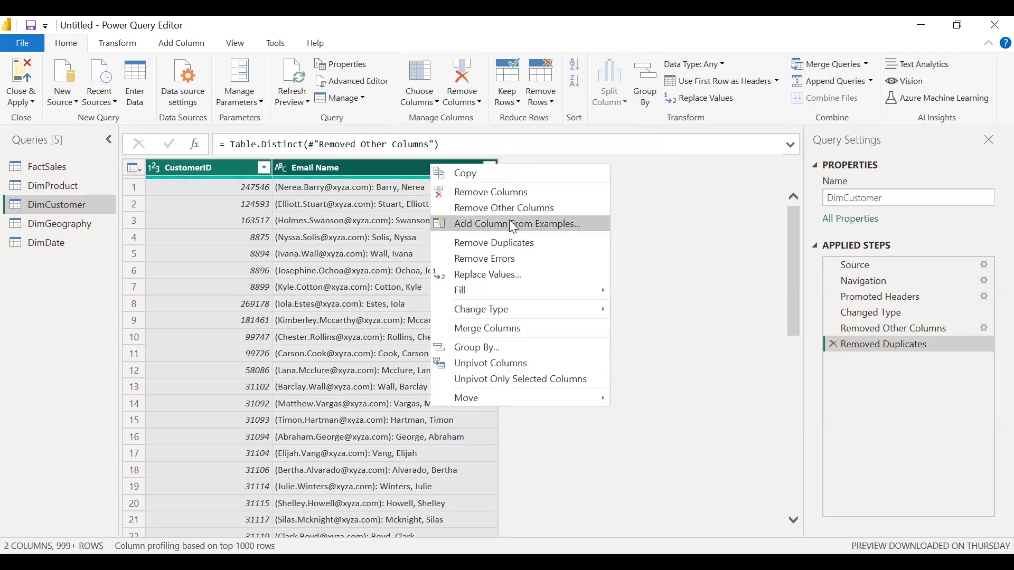
click(499, 243)
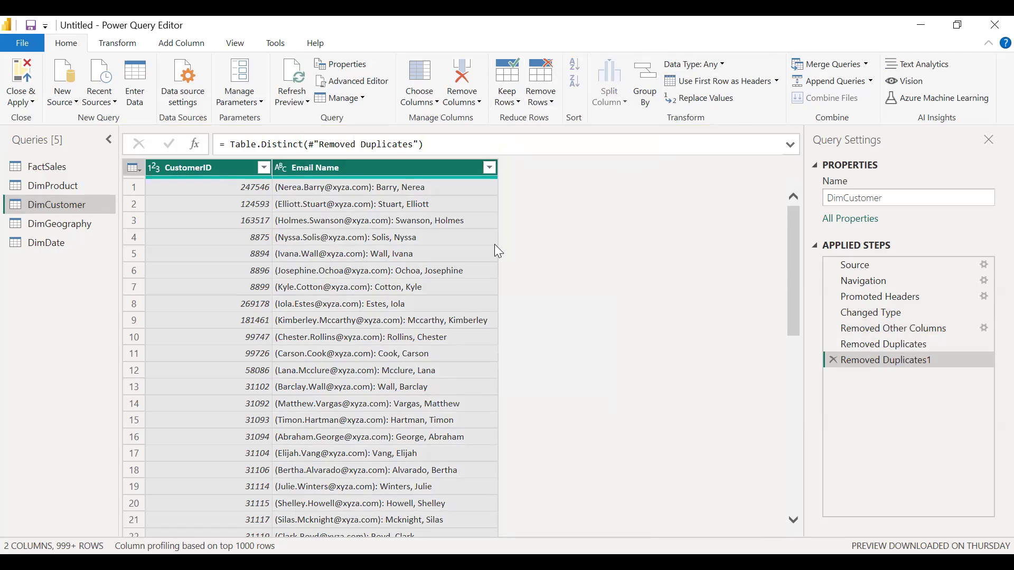
Split the Email Name column by the Colon delimiter at the left-most delimiter
click(337, 169)
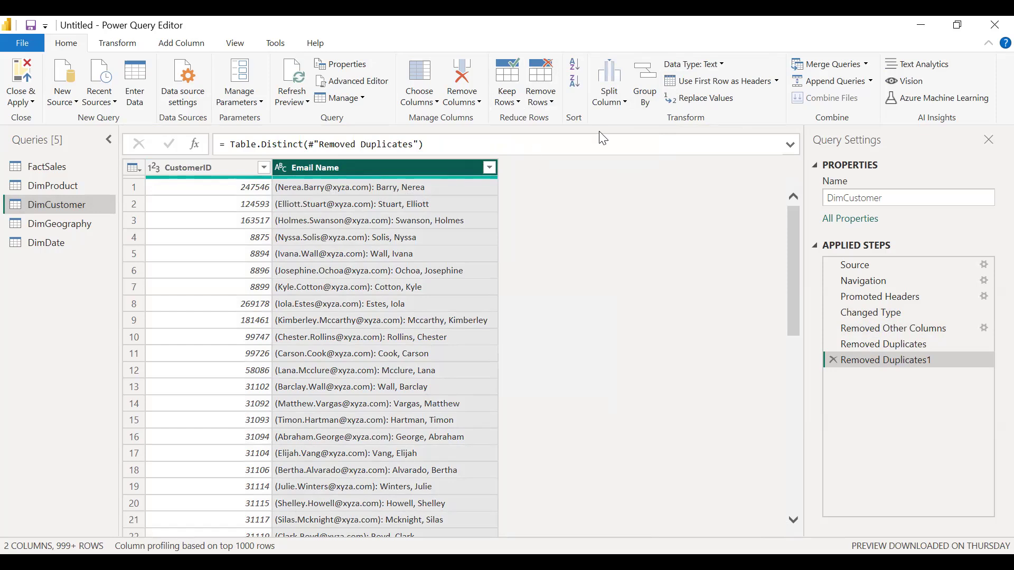
click(627, 106)
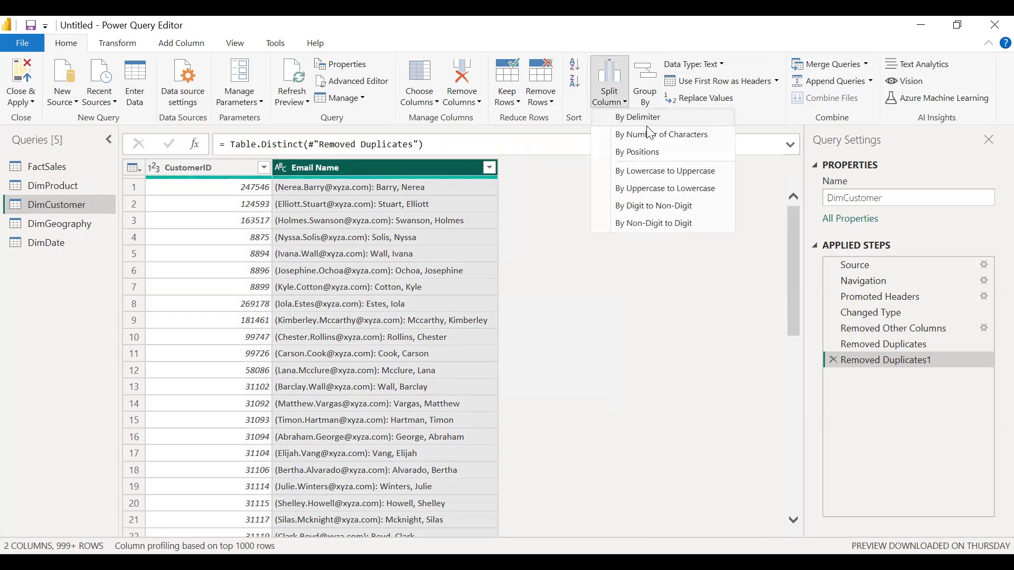
click(654, 120)
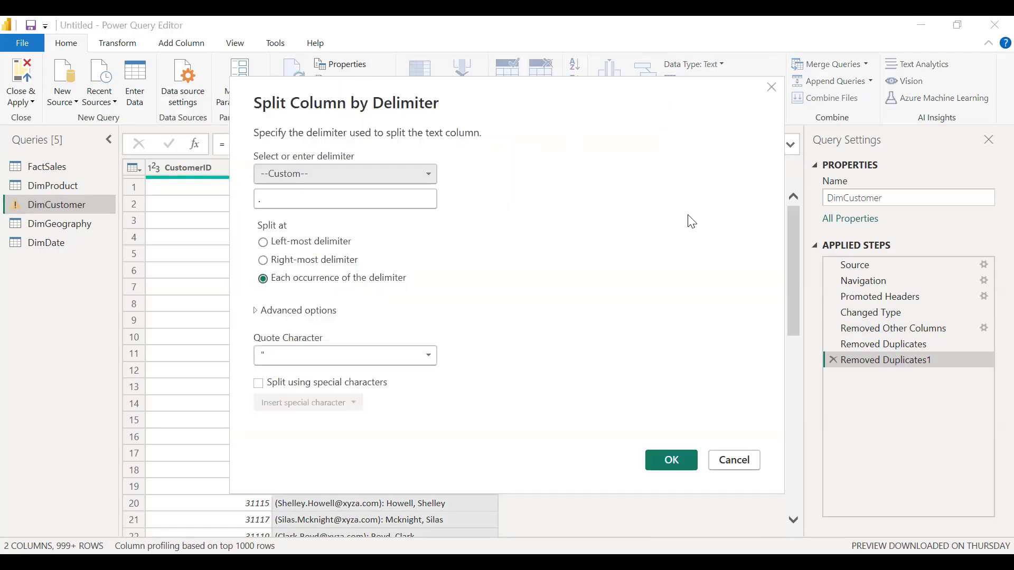
click(455, 286)
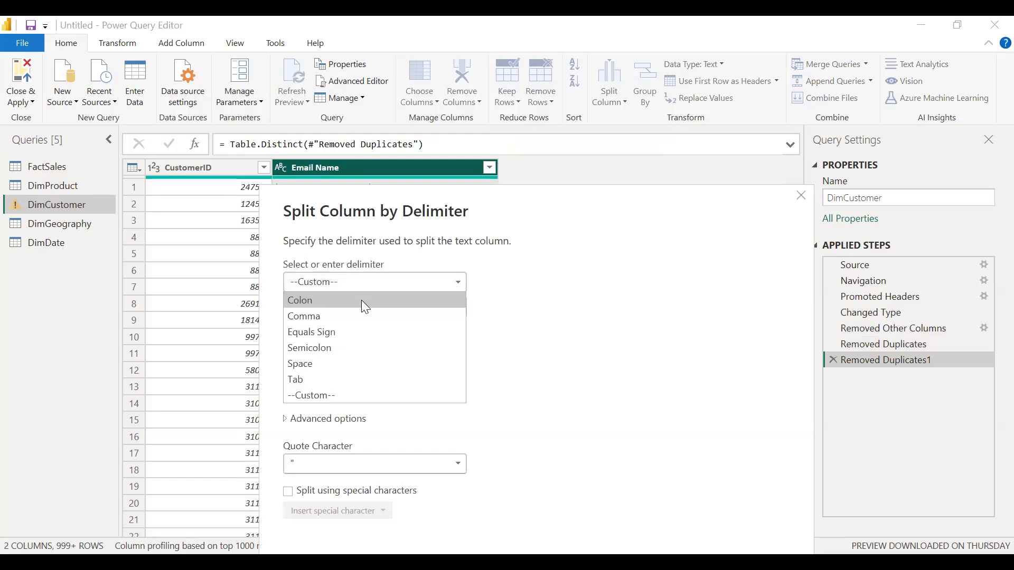
click(333, 302)
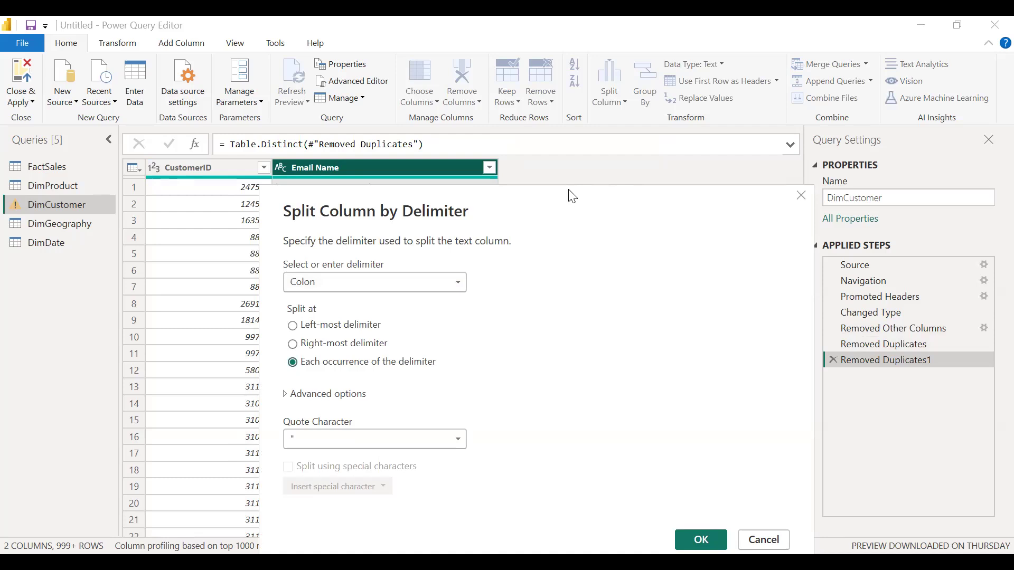
drag(379, 186, 644, 117)
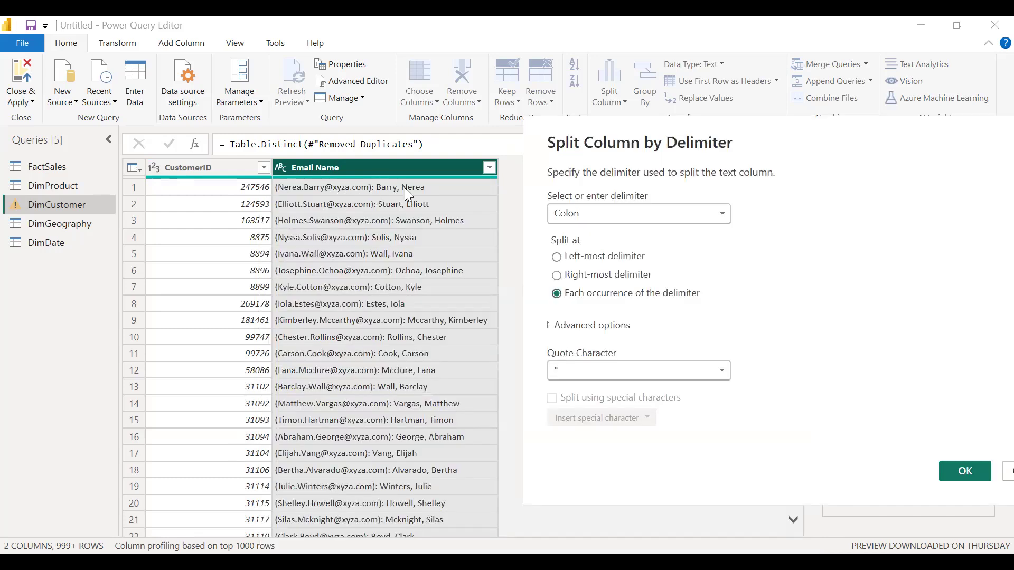
click(557, 258)
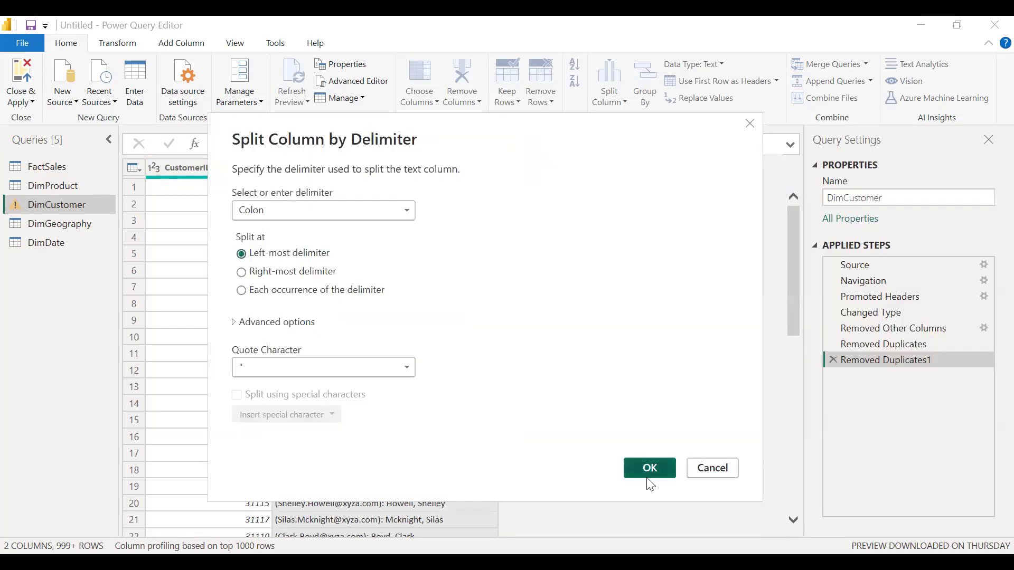
click(649, 477)
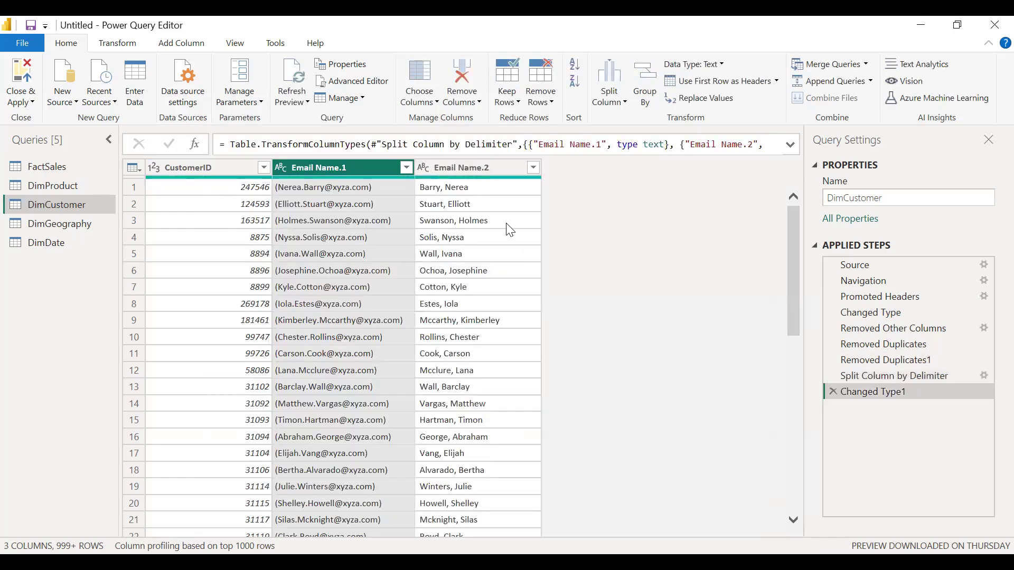
Split the Email Name.2 column by the Comma delimiter at the left-most delimiter
click(452, 168)
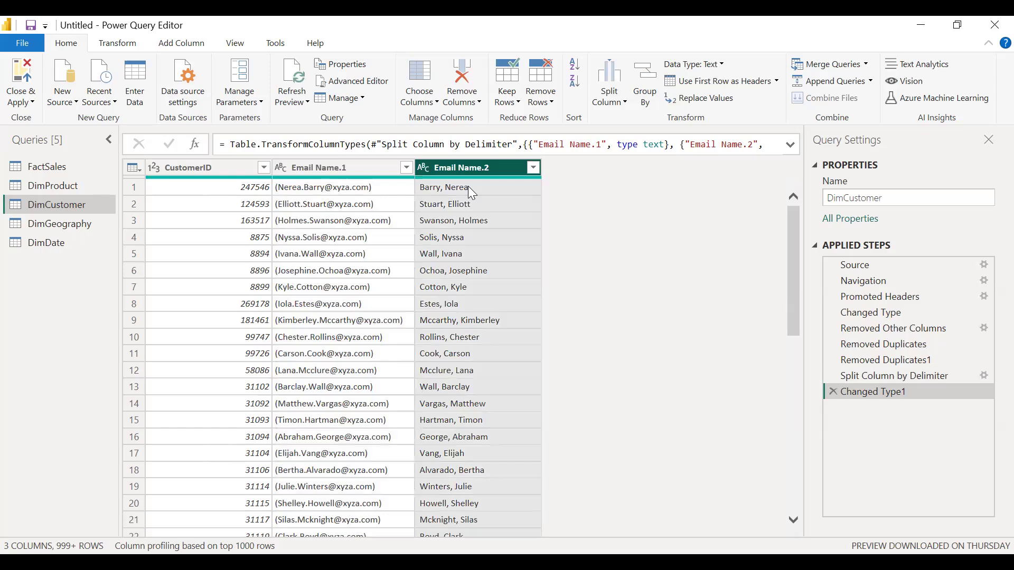
right_click(500, 171)
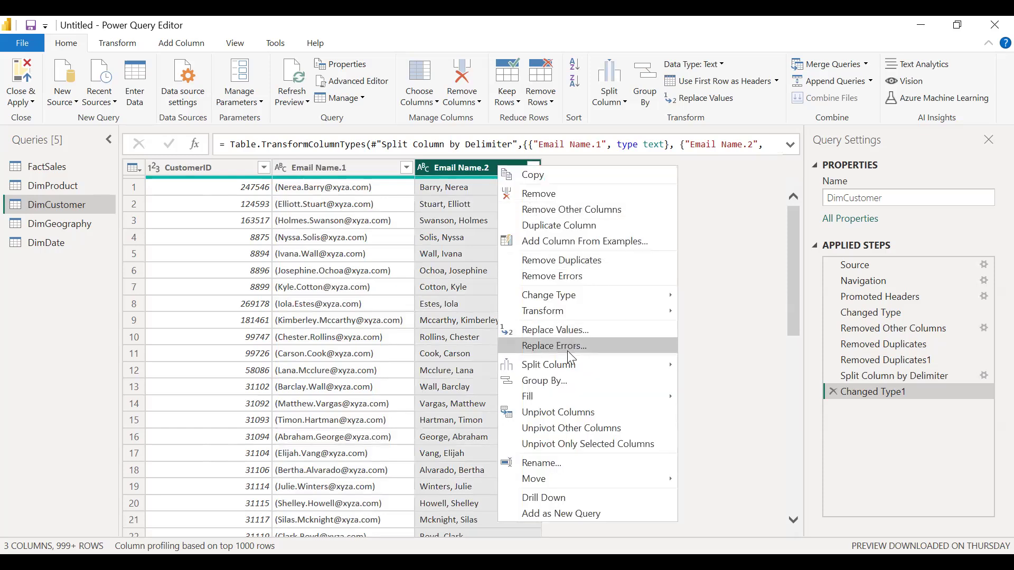
mouse_move(566, 371)
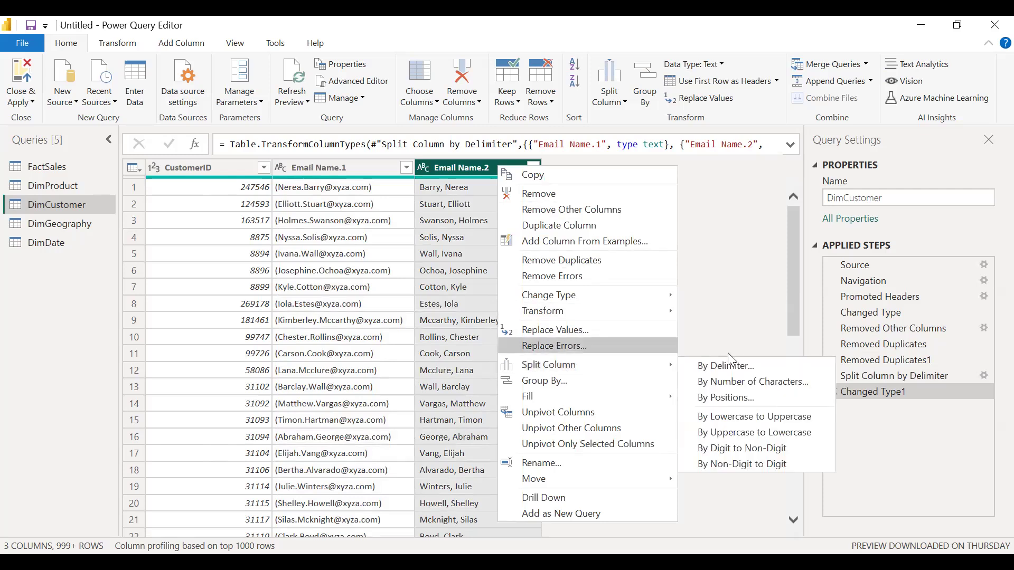
click(733, 371)
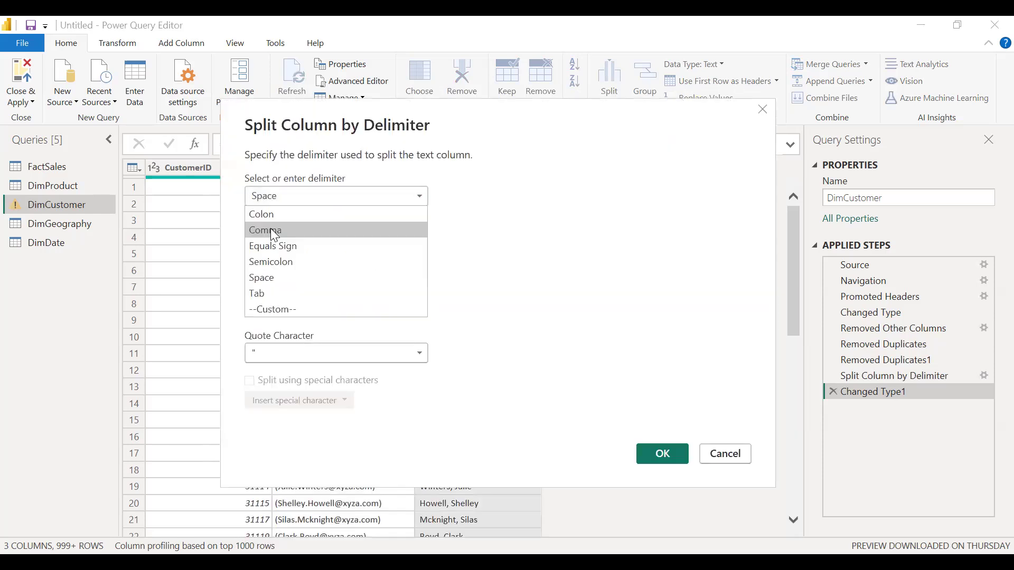
click(271, 230)
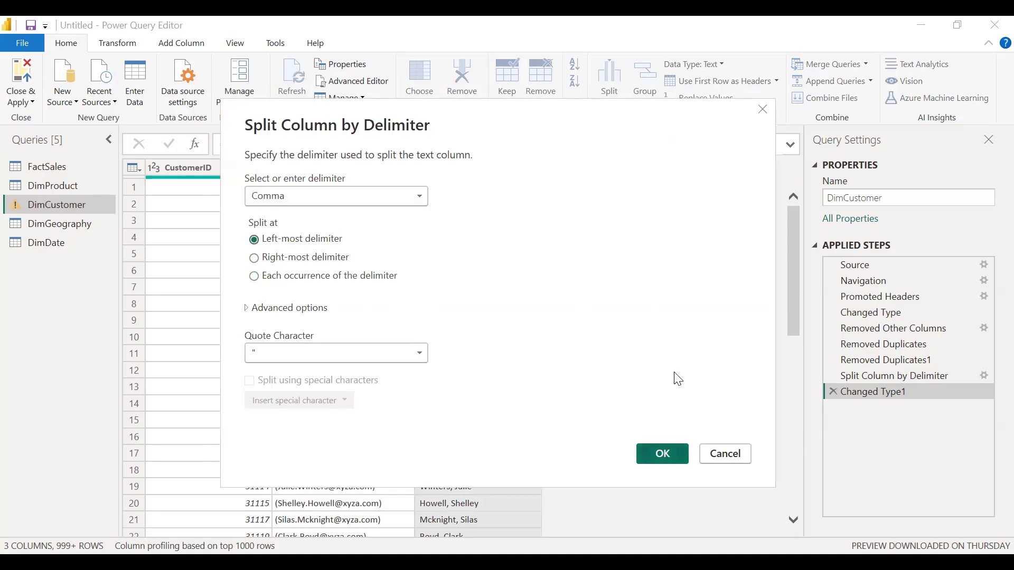
key(Return)
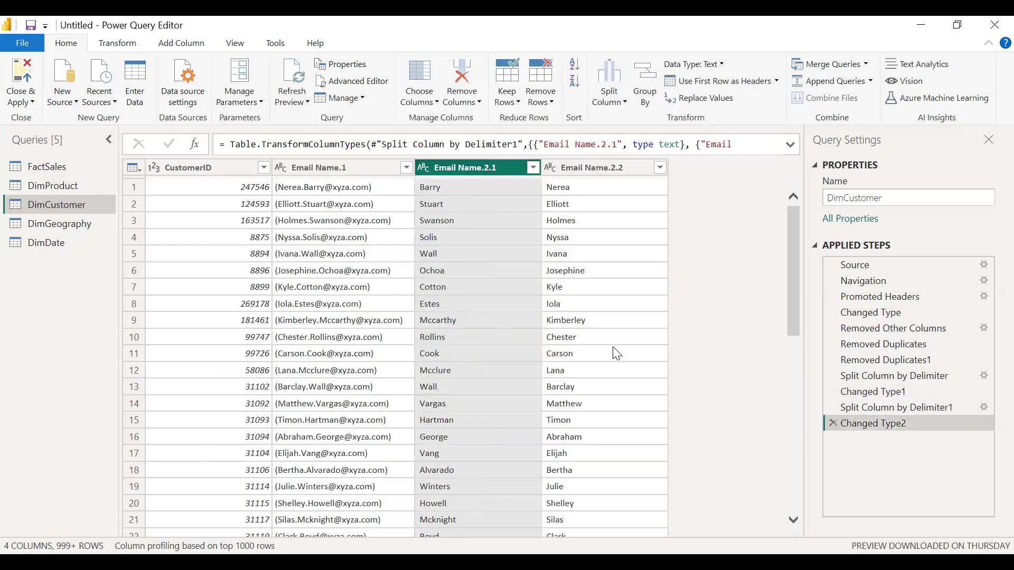
Rename the Email Name.2.1 column to LastName and the Email Name.2.2 column to FirstName
double_click(481, 169)
text(Las)
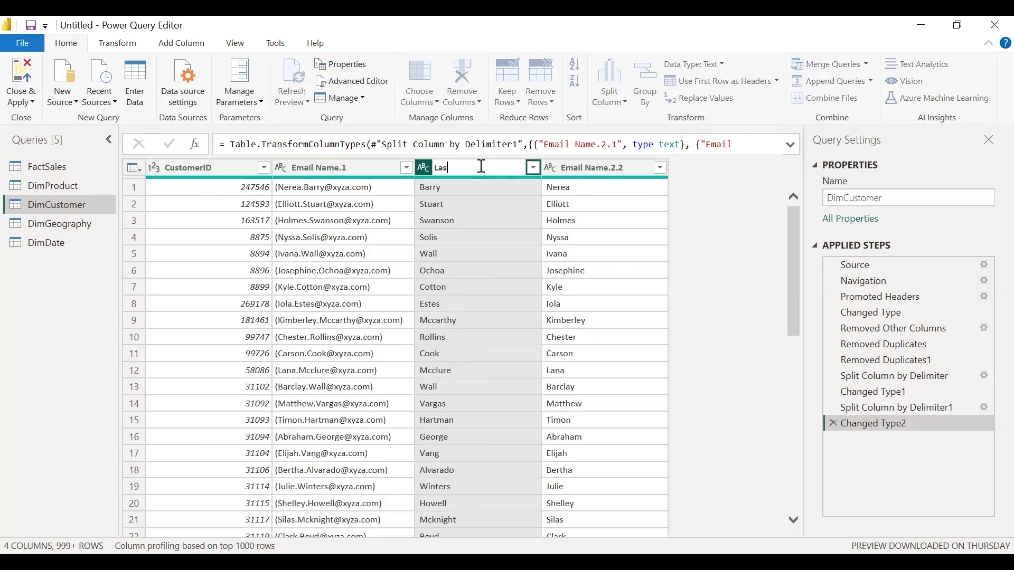
text(tName)
key(Return)
double_click(597, 169)
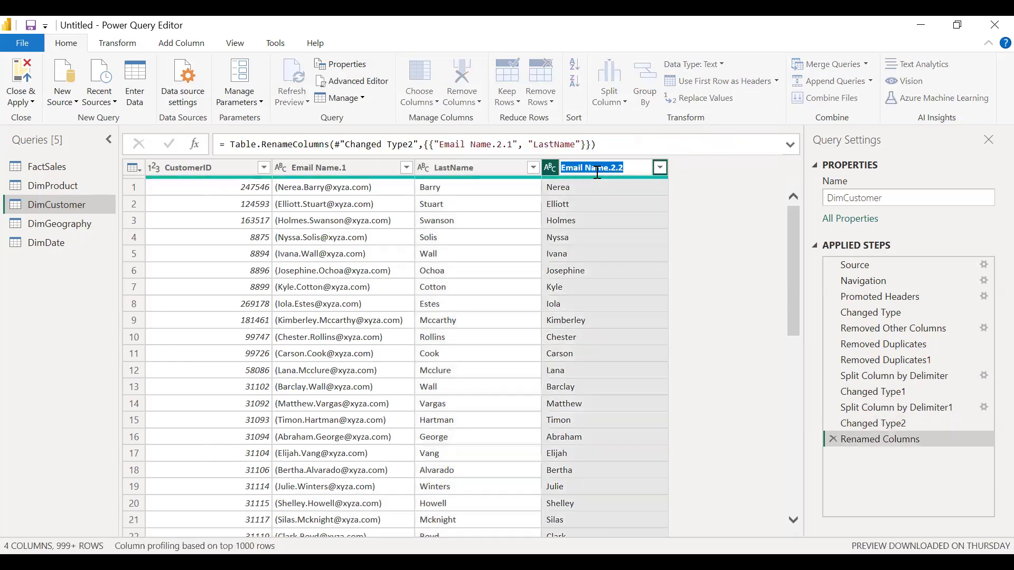
text(FirstName)
key(Return)
Rename the Email Name.1 column to EmailAddress
click(335, 169)
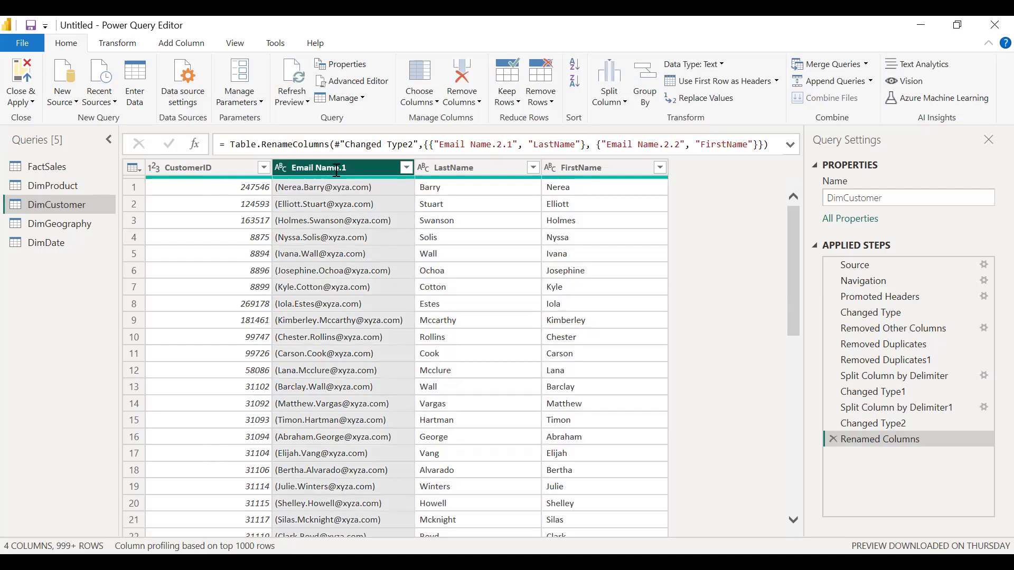
double_click(334, 169)
click(352, 167)
key(BackSpace)
key(BackSpace)
key(BackSpace)
key(BackSpace)
key(BackSpace)
key(BackSpace)
key(BackSpace)
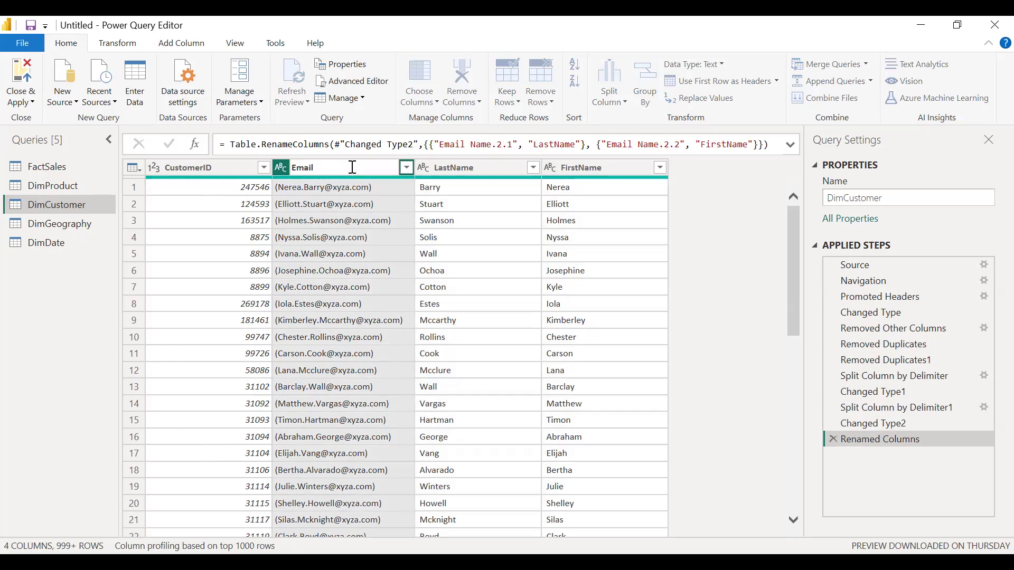
text(Address)
key(Return)
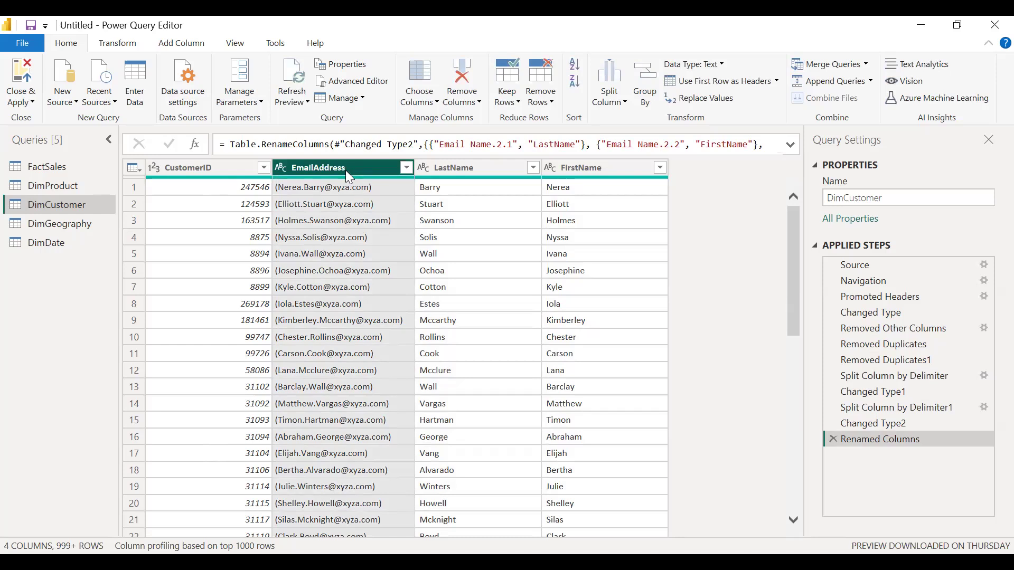
Replace every "(" with nothing in the EmailAddress column
click(621, 106)
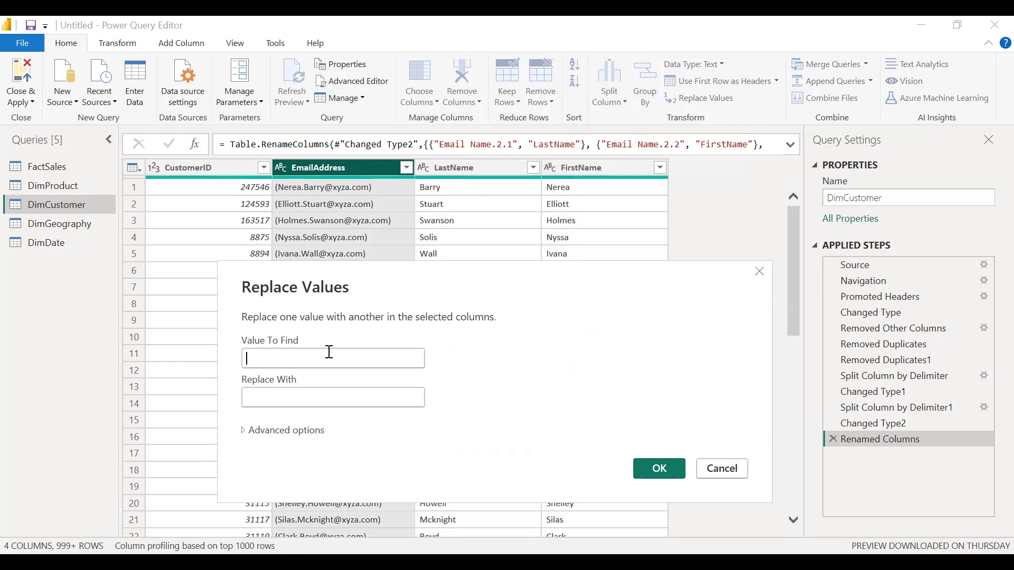
text(()
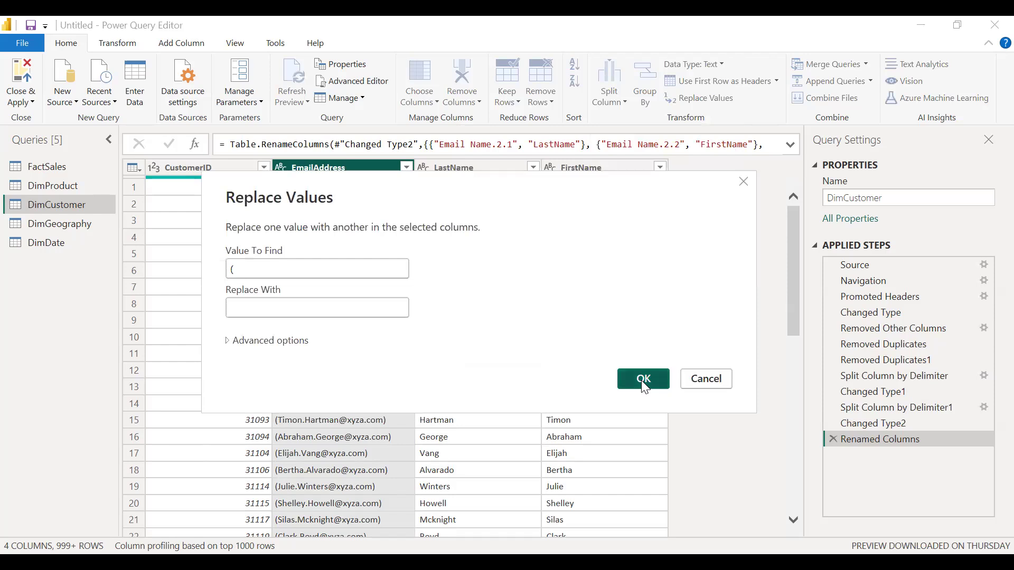
click(642, 381)
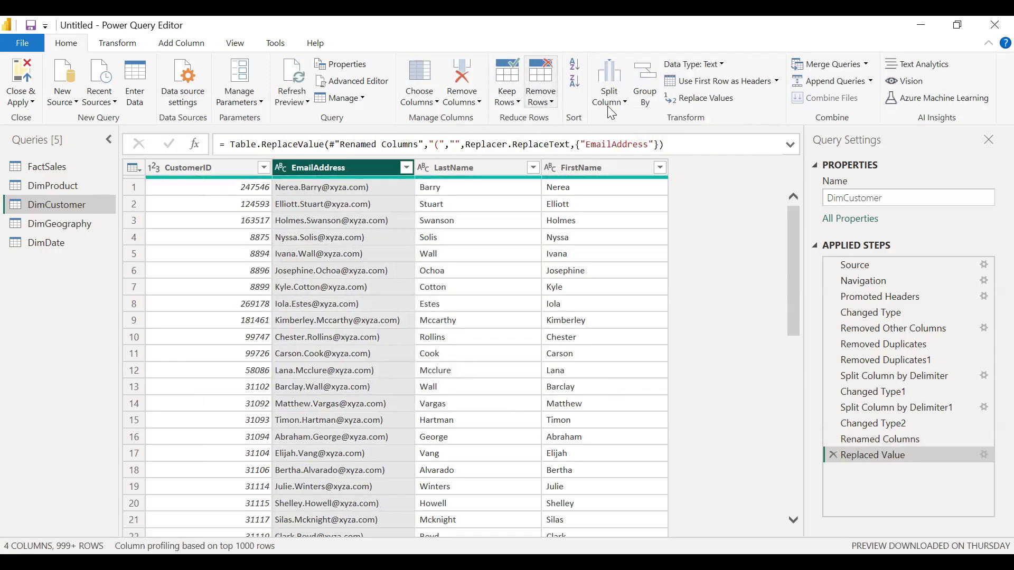
Replace every ")" with nothing in the EmailAddress column
right_click(341, 172)
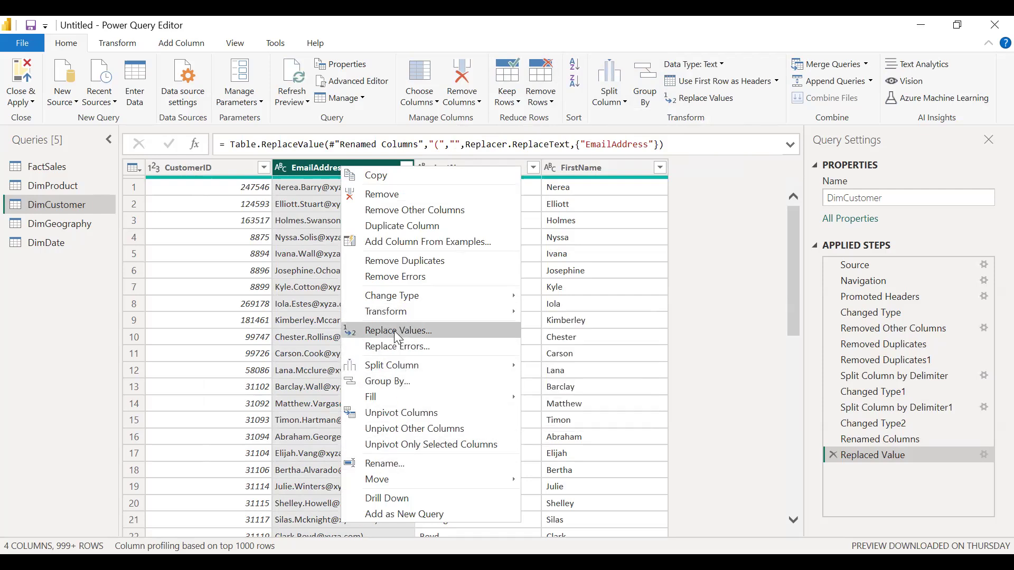
key(Return)
text())
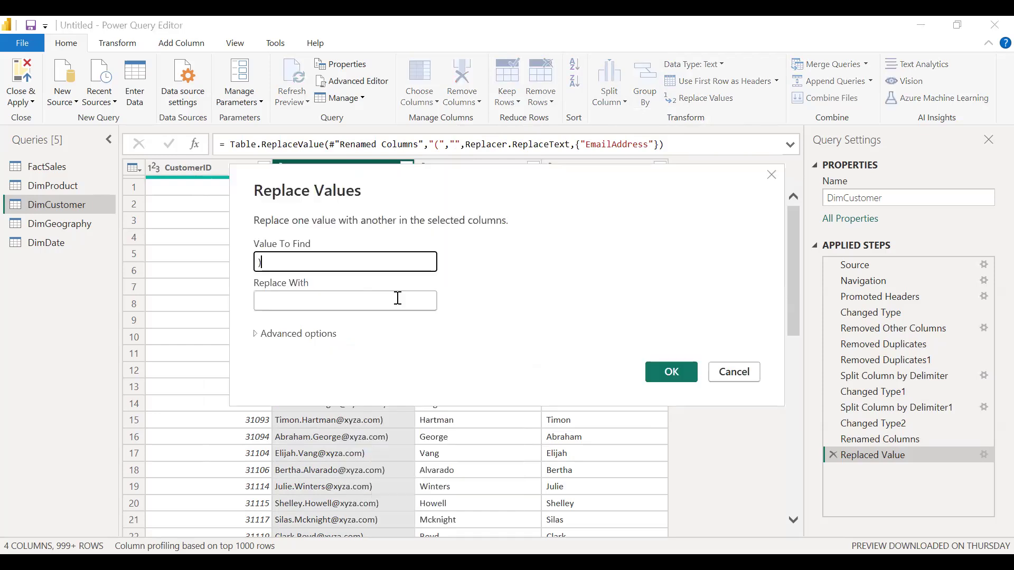
click(673, 371)
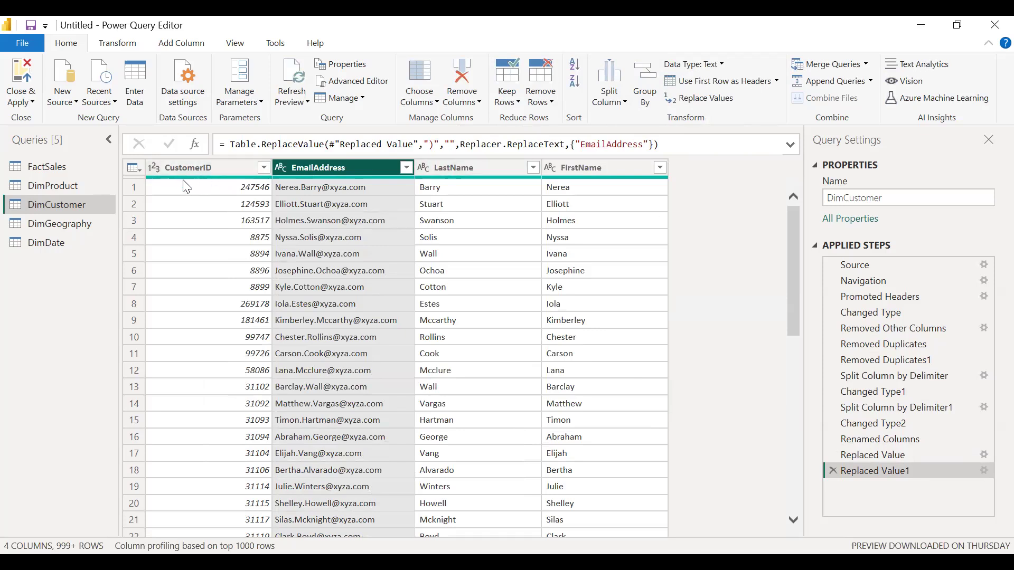
Remove duplicate rows from DimCustomer across all columns from CustomerID to FirstName
click(168, 166)
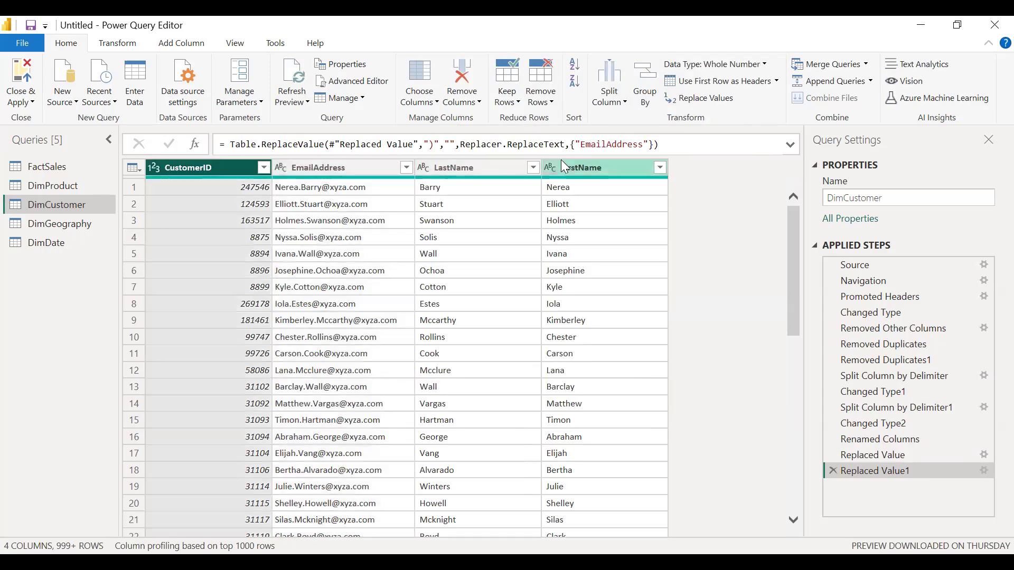
shift+click(588, 164)
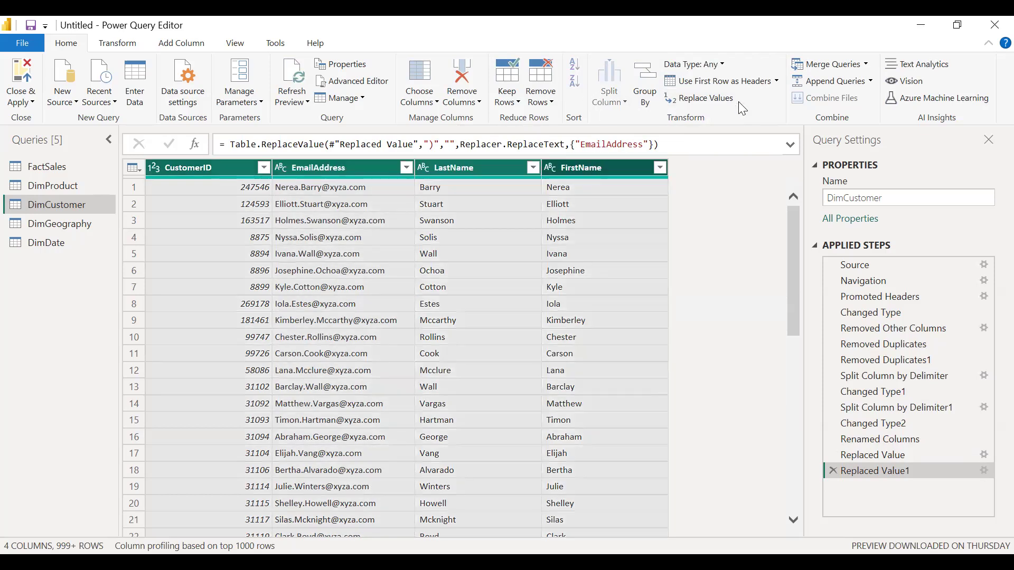
click(580, 169)
shift+click(226, 167)
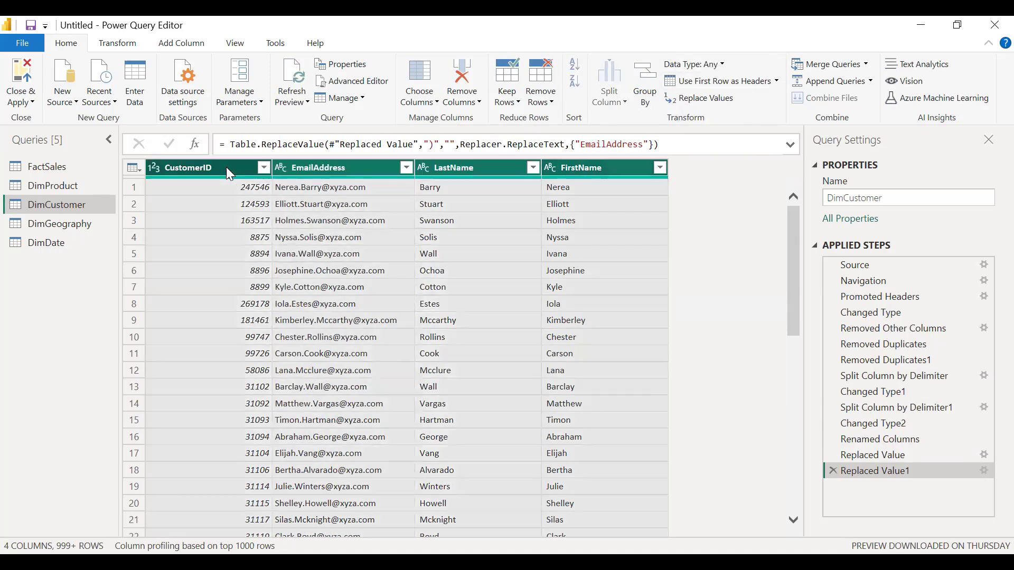
click(552, 102)
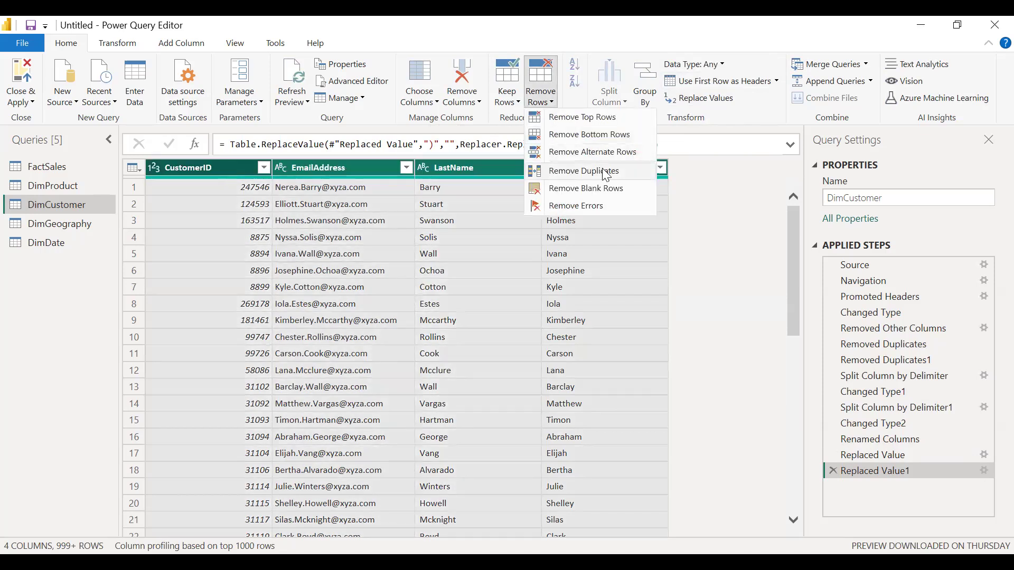
click(606, 174)
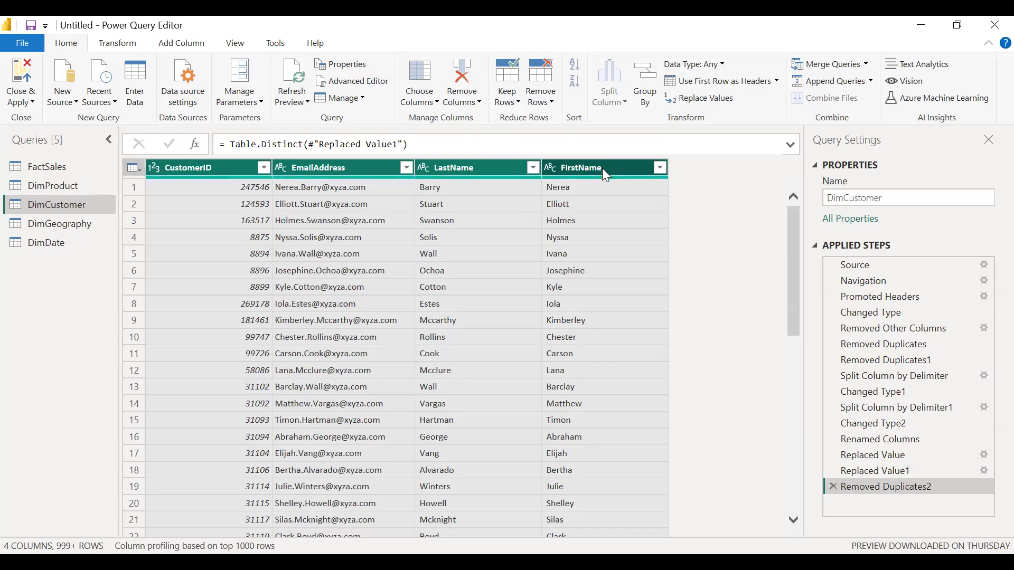
Keep only the ZipCode, City, State, Region, District and Country columns in the DimGeography query
click(46, 225)
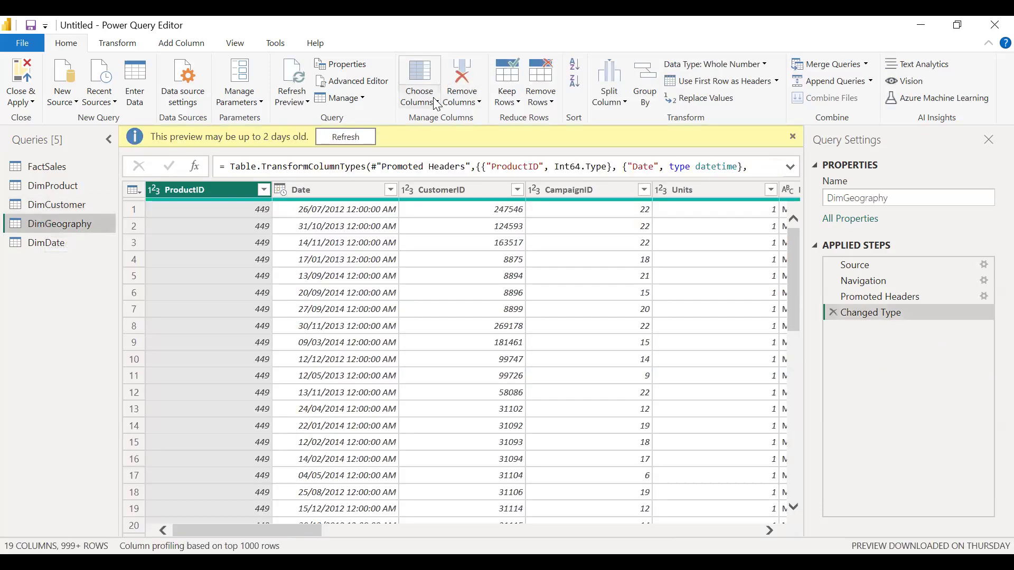
click(435, 102)
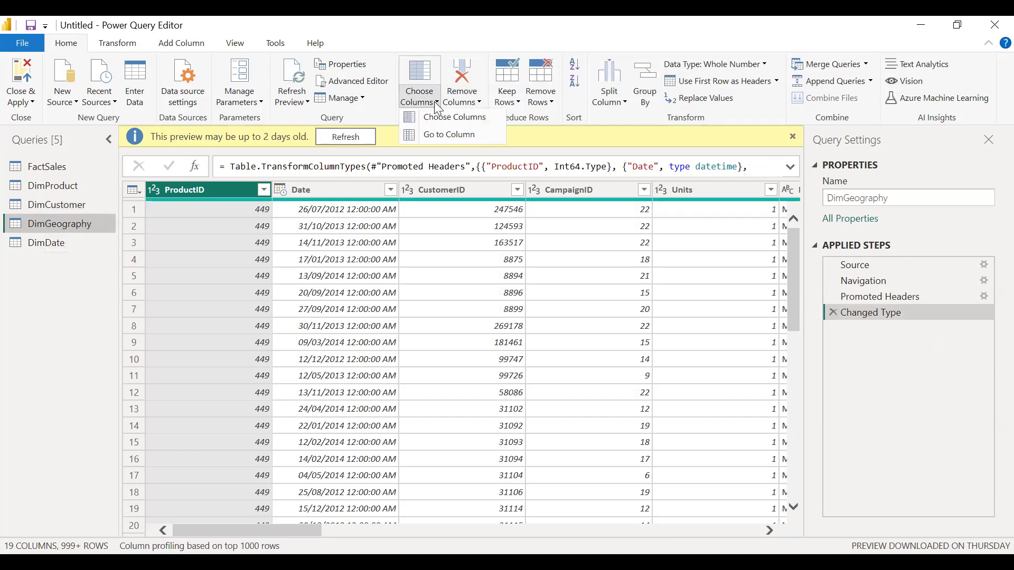
click(447, 126)
click(406, 146)
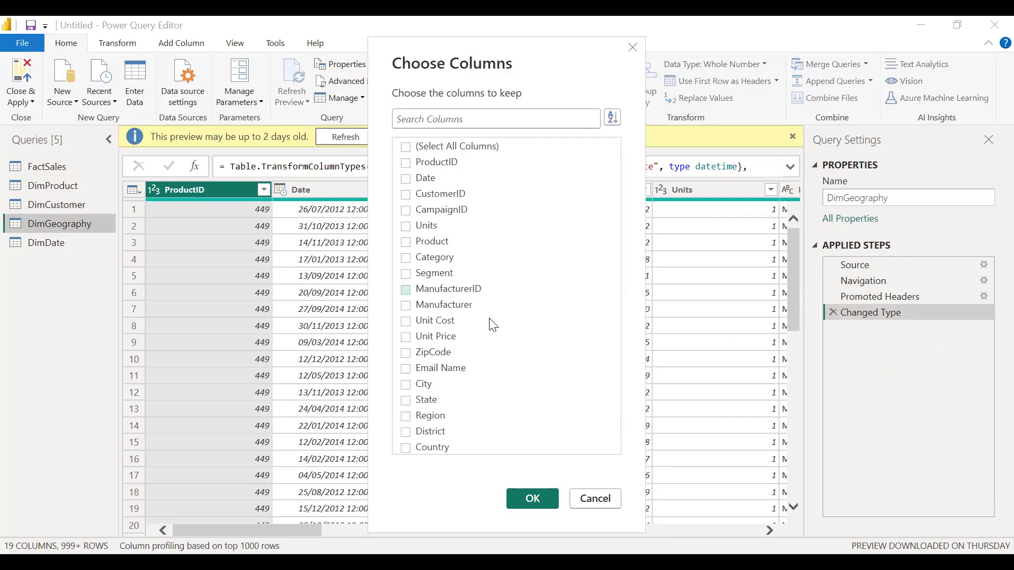
click(407, 354)
click(406, 386)
click(406, 448)
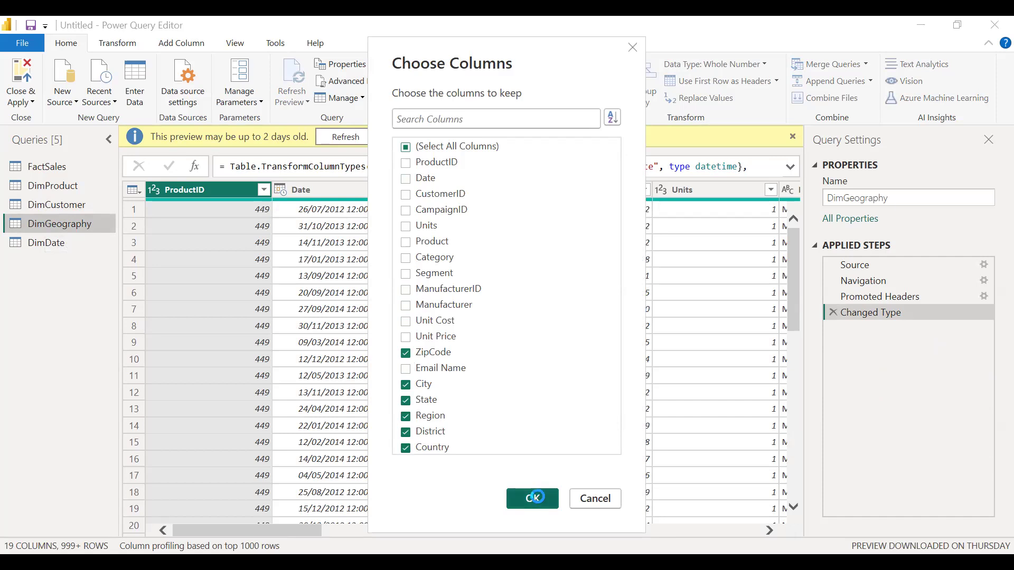
click(536, 497)
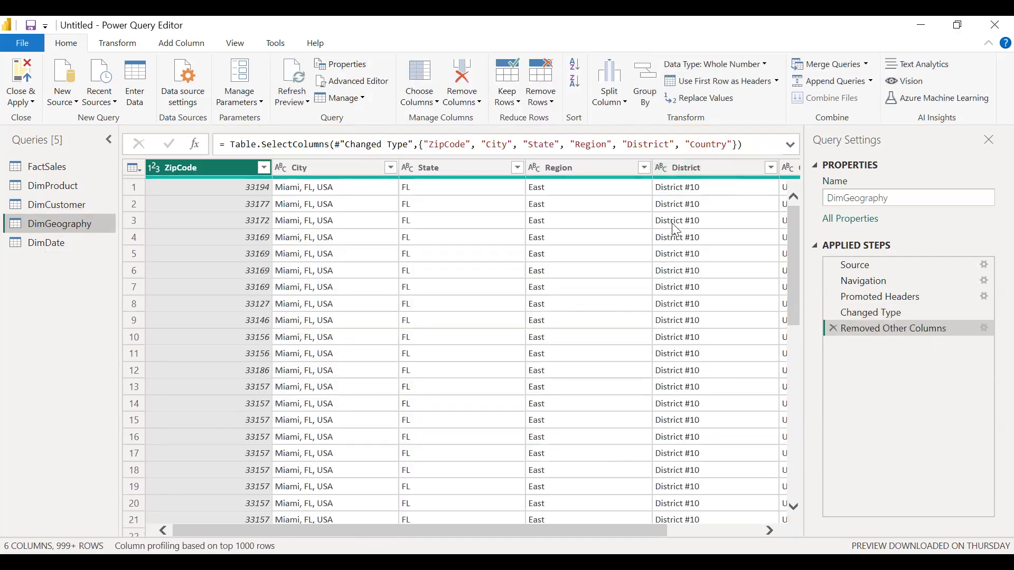
Remove duplicate rows from DimGeography across all columns from ZipCode to Country
drag(518, 531, 678, 530)
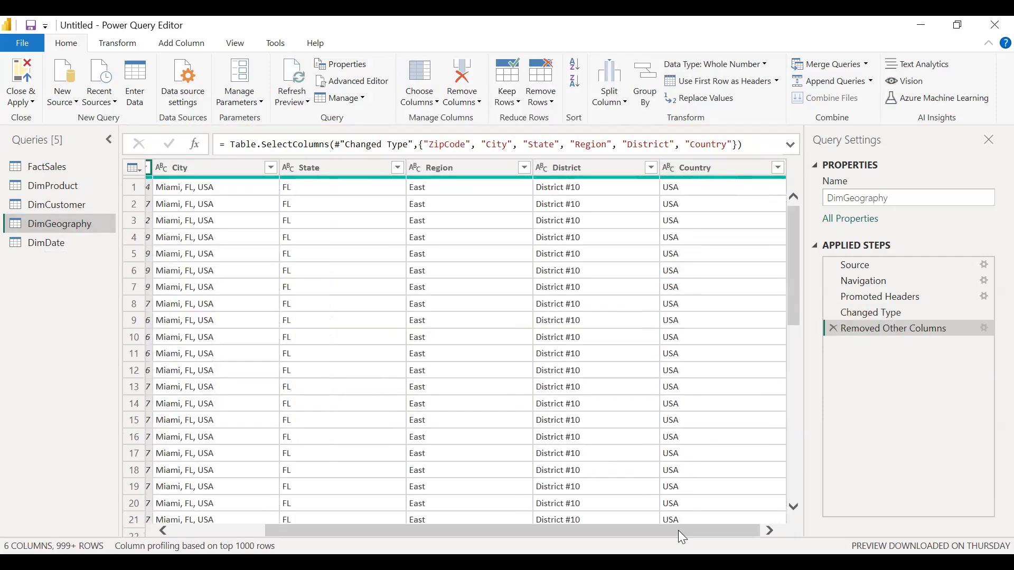
shift+click(731, 162)
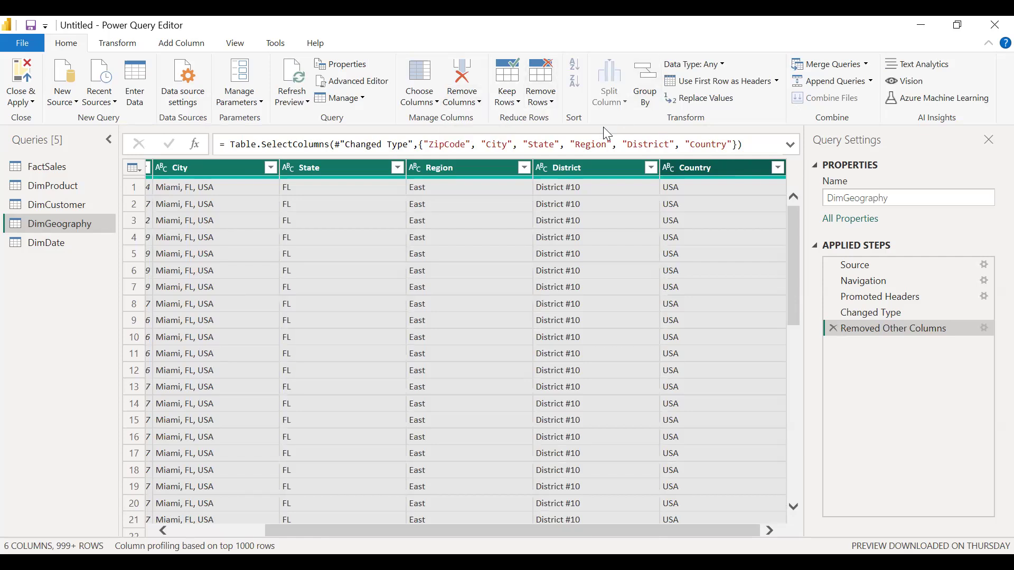
click(551, 105)
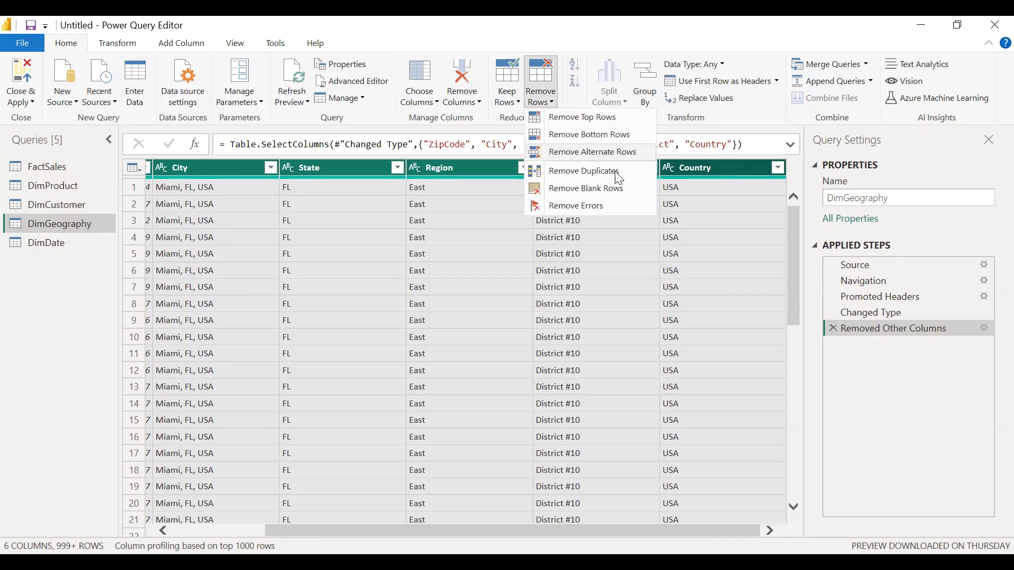